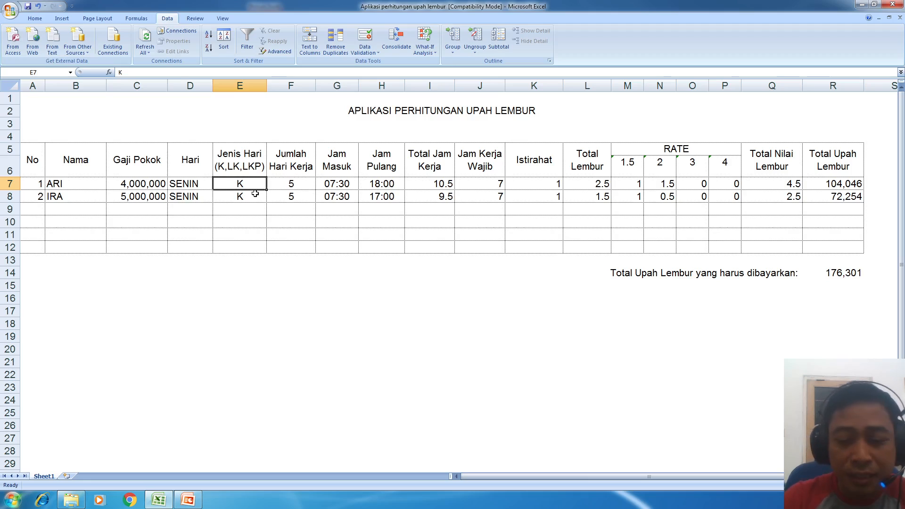
text(p)
key(Return)
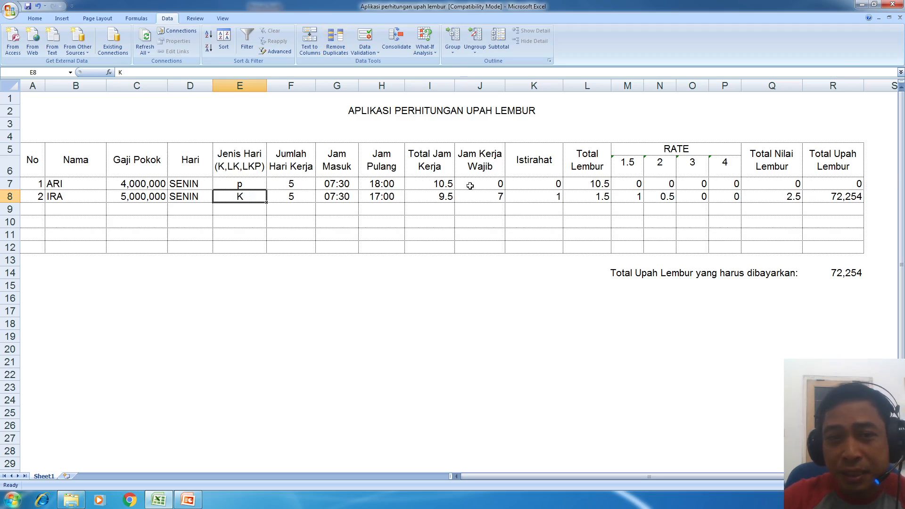
click(247, 184)
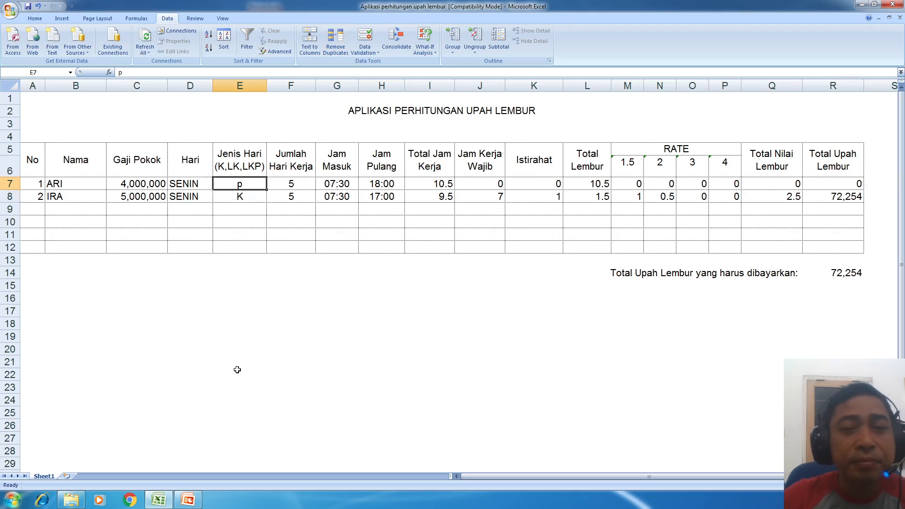
text(K)
key(Return)
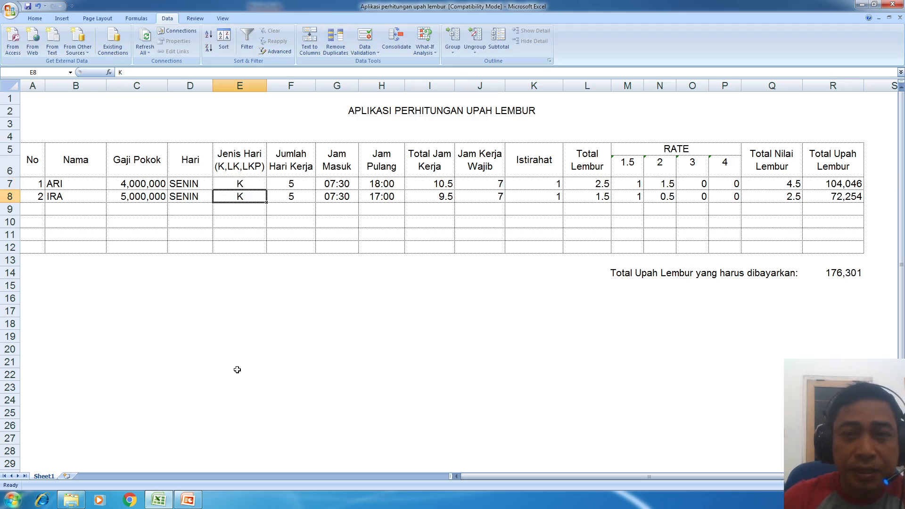
click(263, 286)
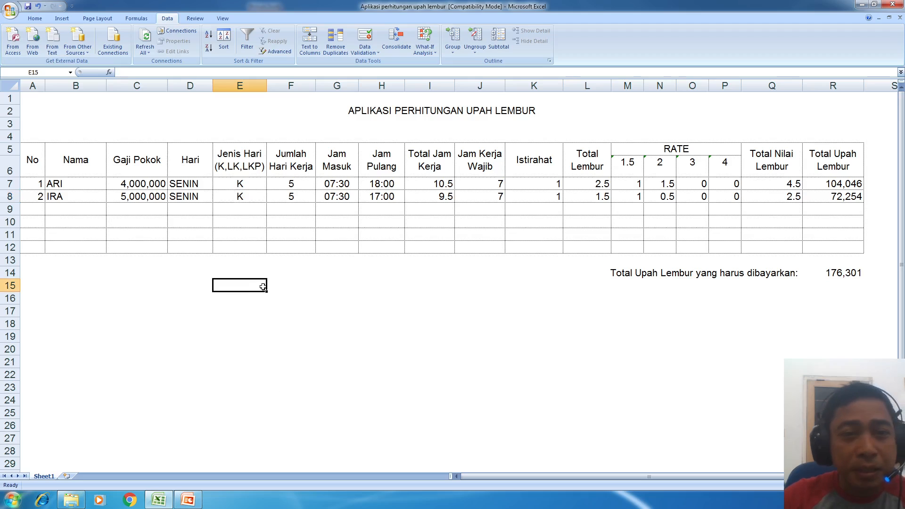
click(253, 185)
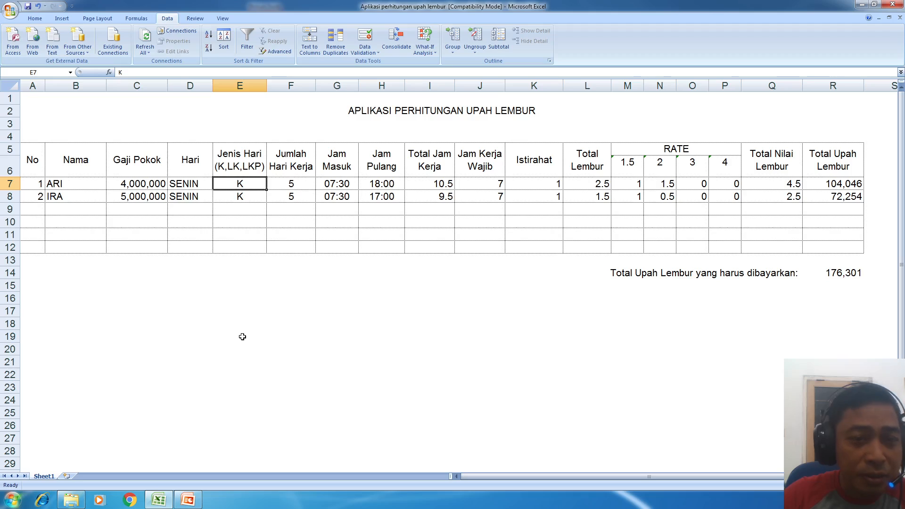
click(254, 199)
click(251, 185)
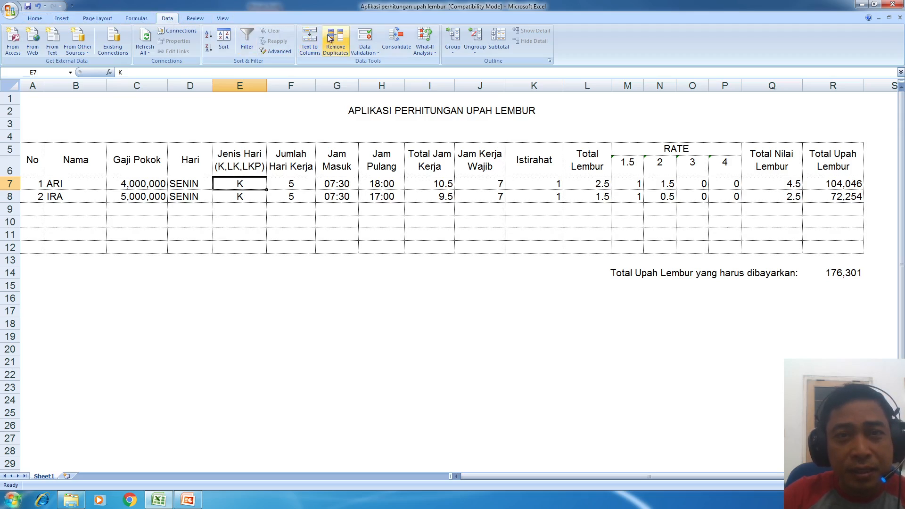
- Open the Data Validation dialog for day-type cell E7, which currently allows any value
click(377, 53)
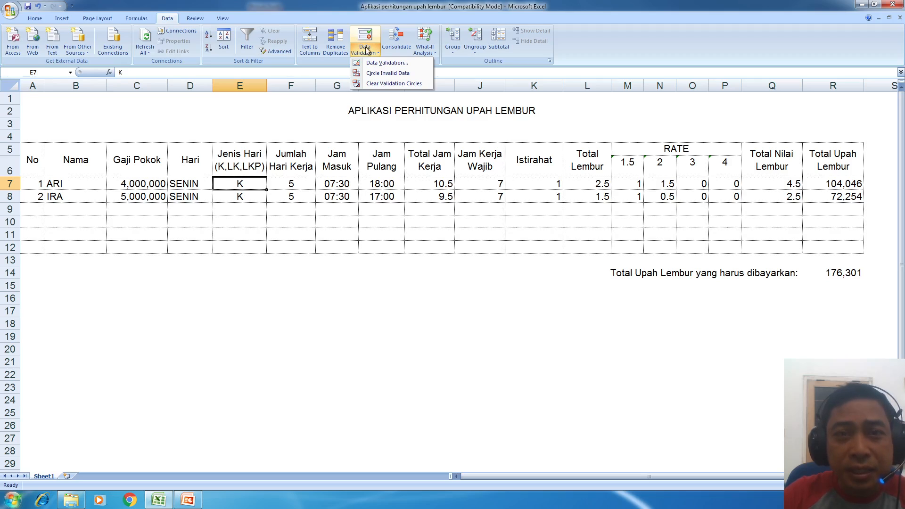
click(380, 56)
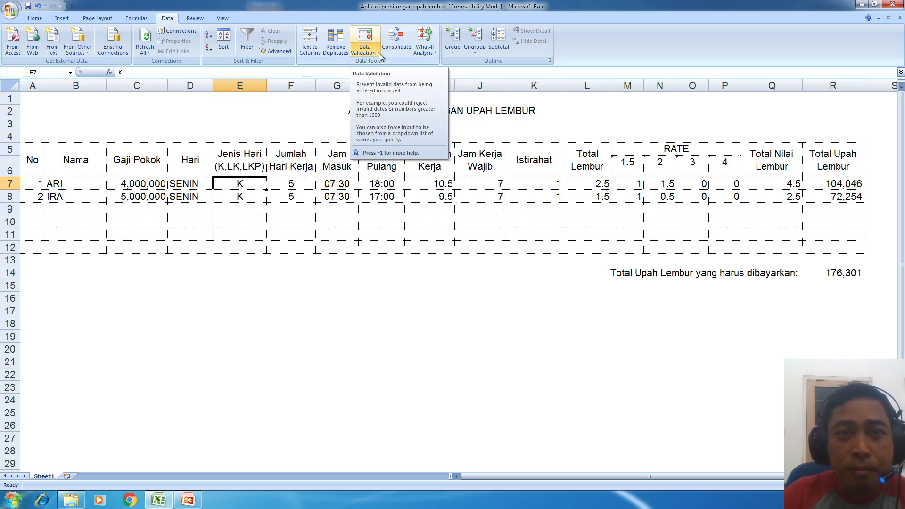
click(379, 54)
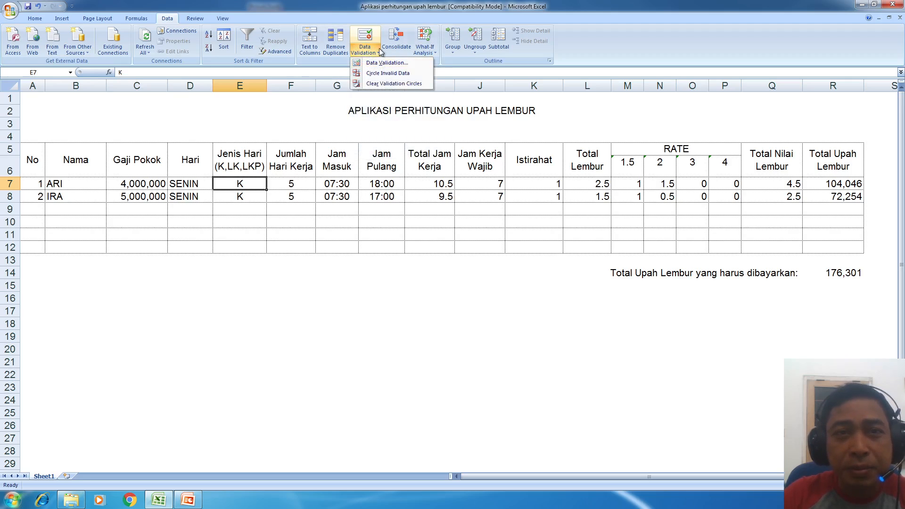
click(397, 7)
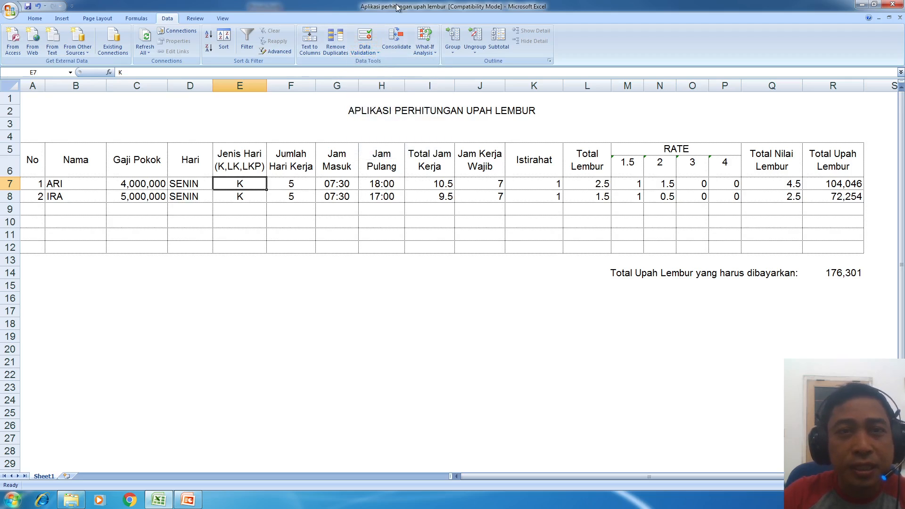
click(366, 36)
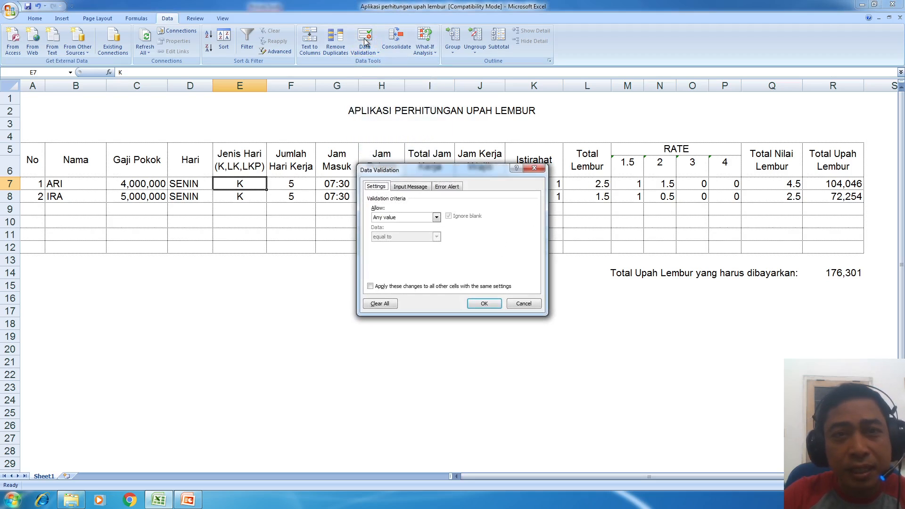
- Reopen Data Validation for E7 and set Allow to Whole number
click(536, 305)
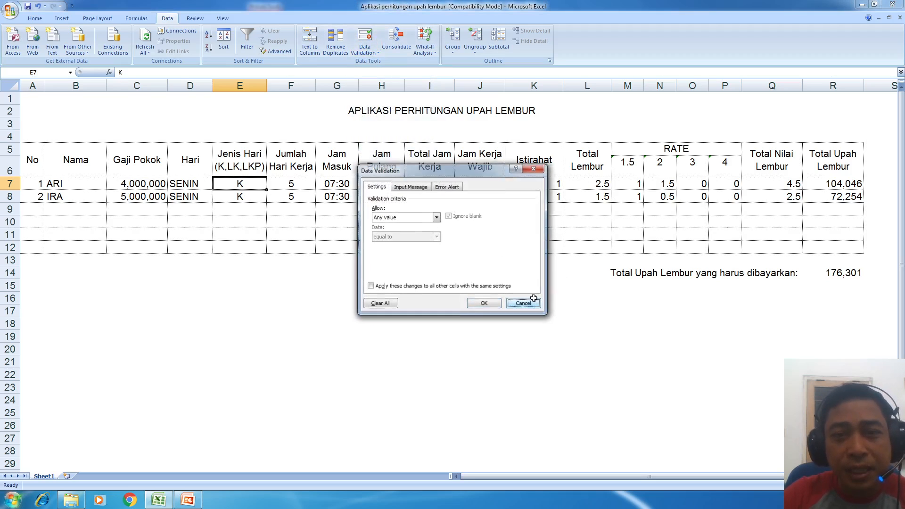
click(377, 55)
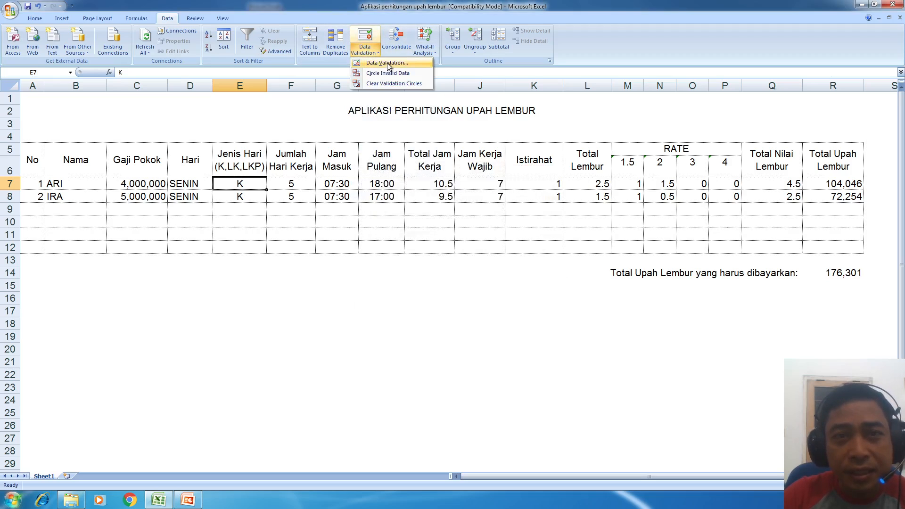
click(388, 63)
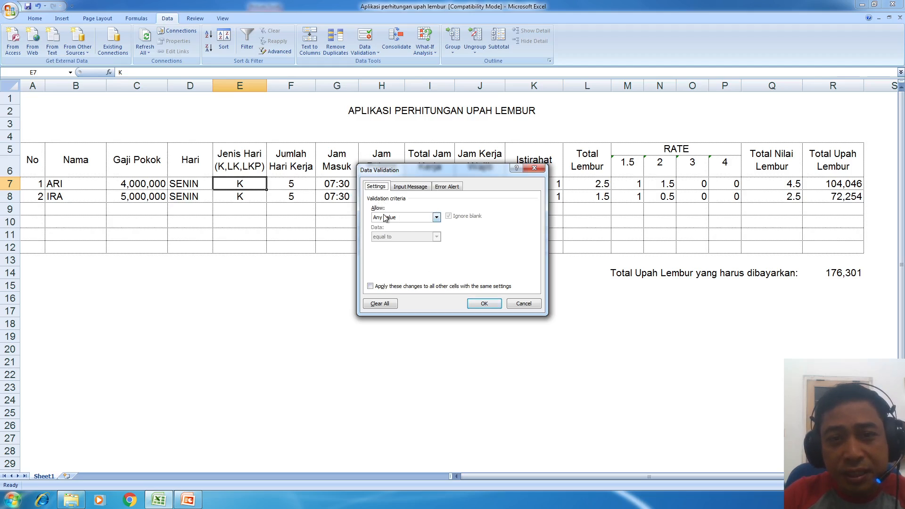
click(406, 219)
click(406, 218)
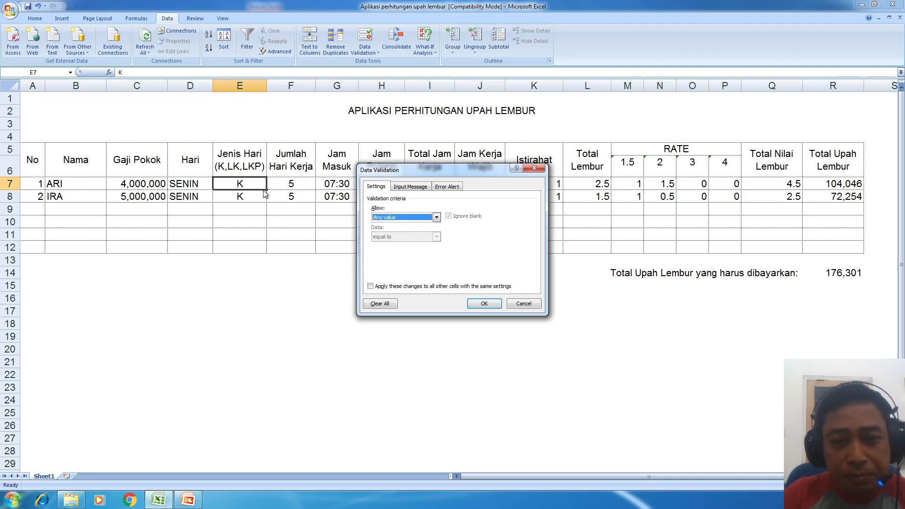
click(435, 217)
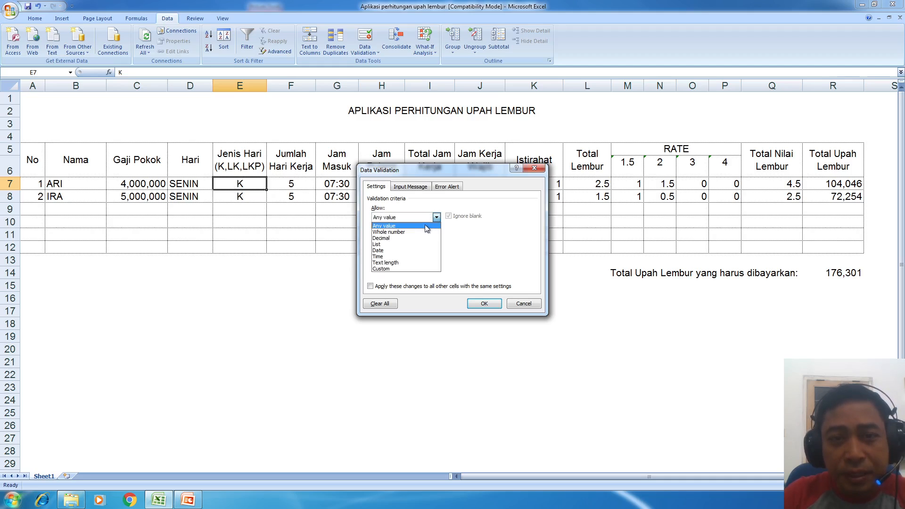
click(421, 232)
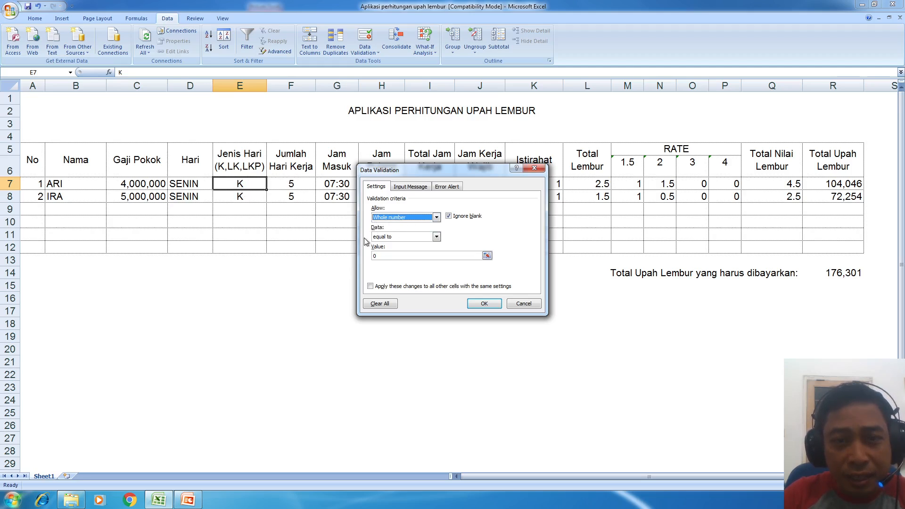
- Try the between, not between and equal to conditions in the Data box
click(415, 237)
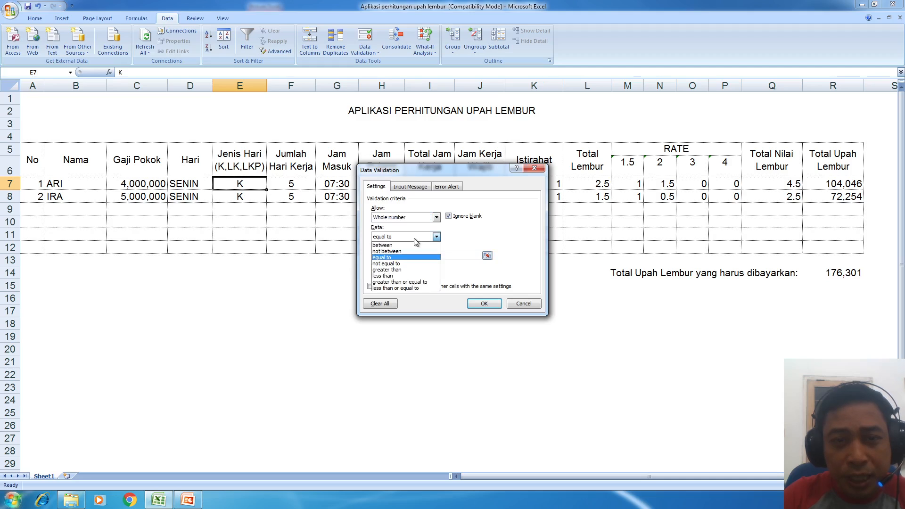
click(414, 238)
click(414, 239)
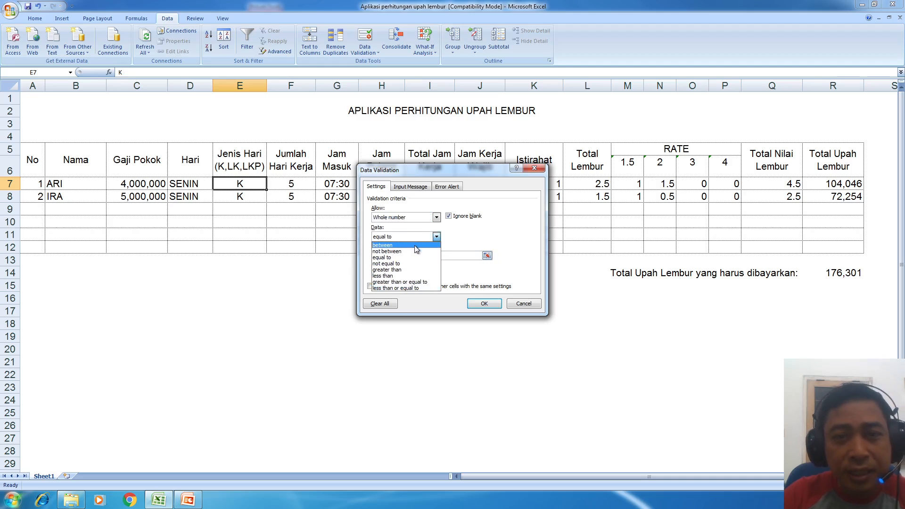
click(414, 245)
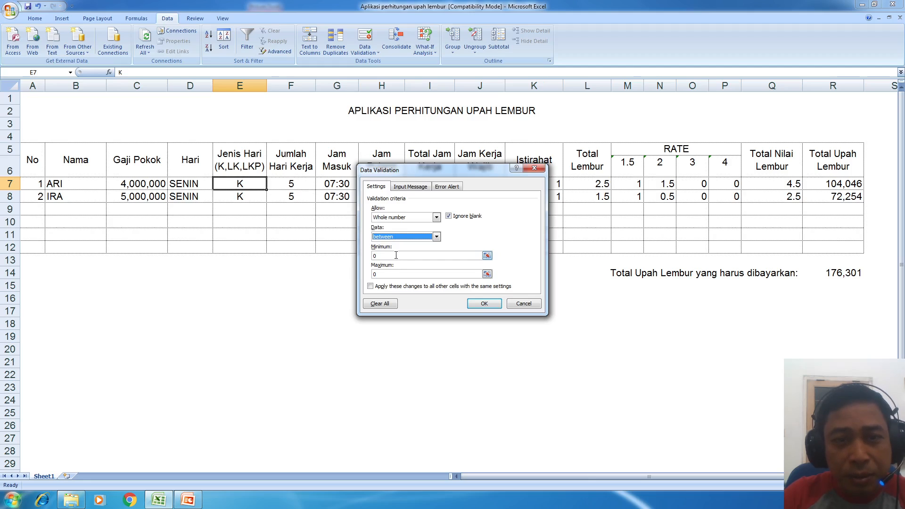
click(396, 255)
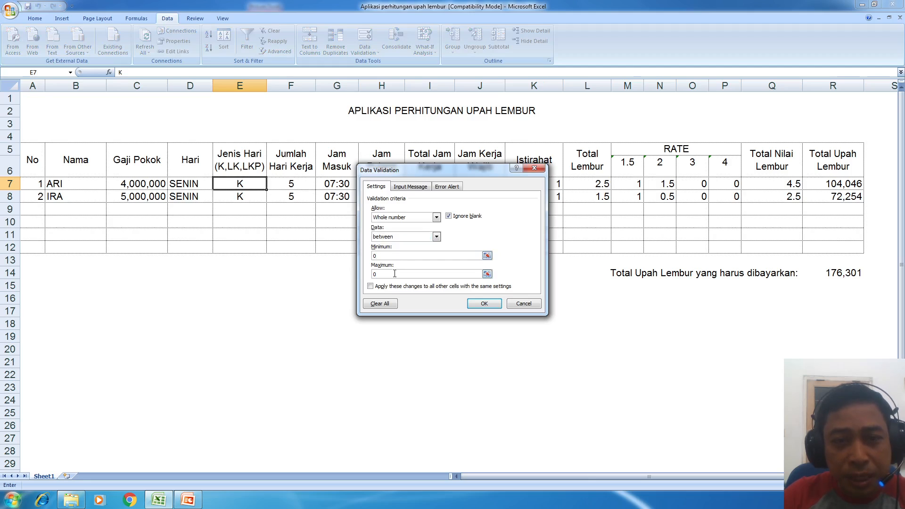
click(397, 235)
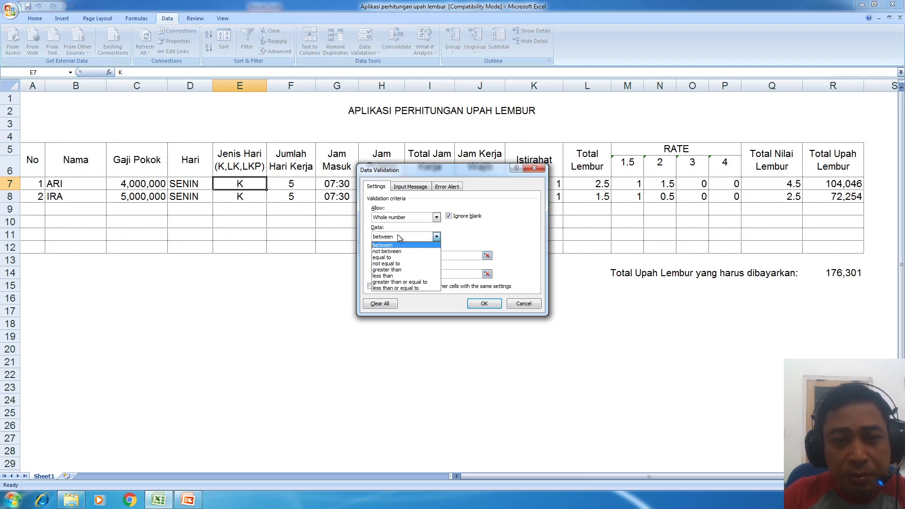
click(400, 248)
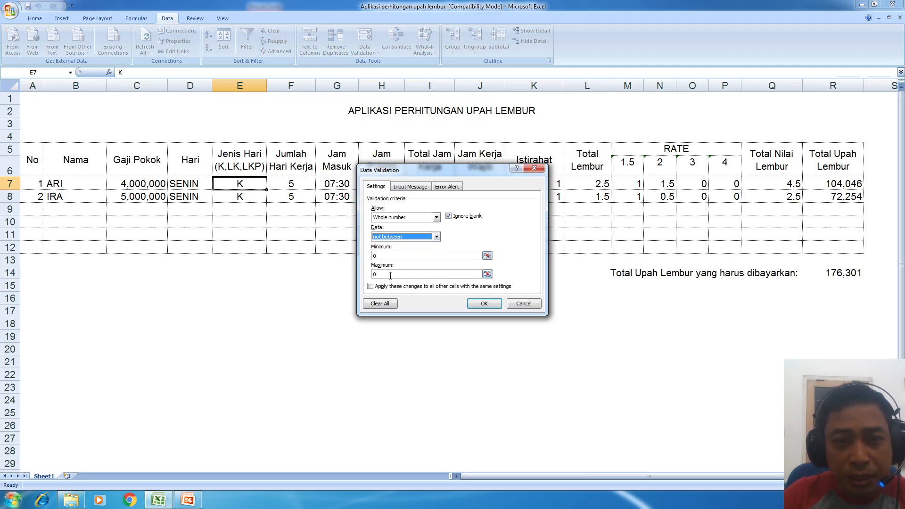
click(401, 237)
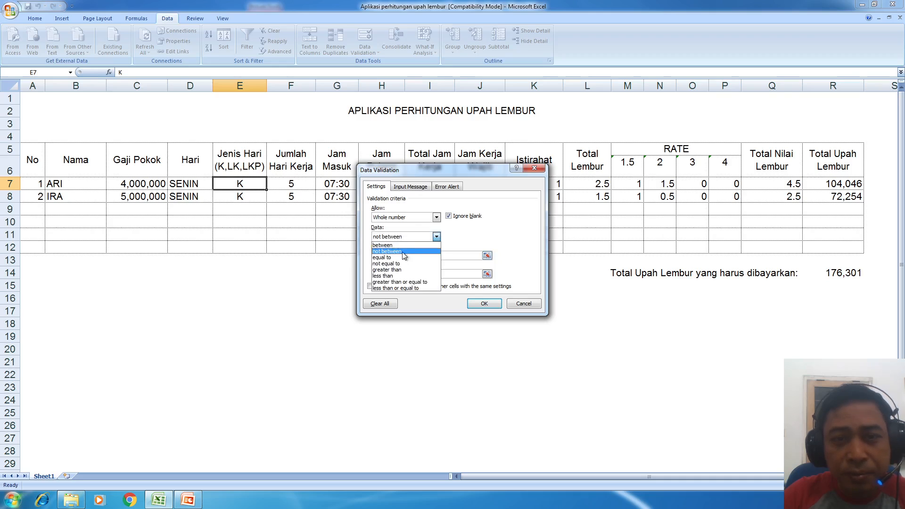
click(404, 258)
click(402, 256)
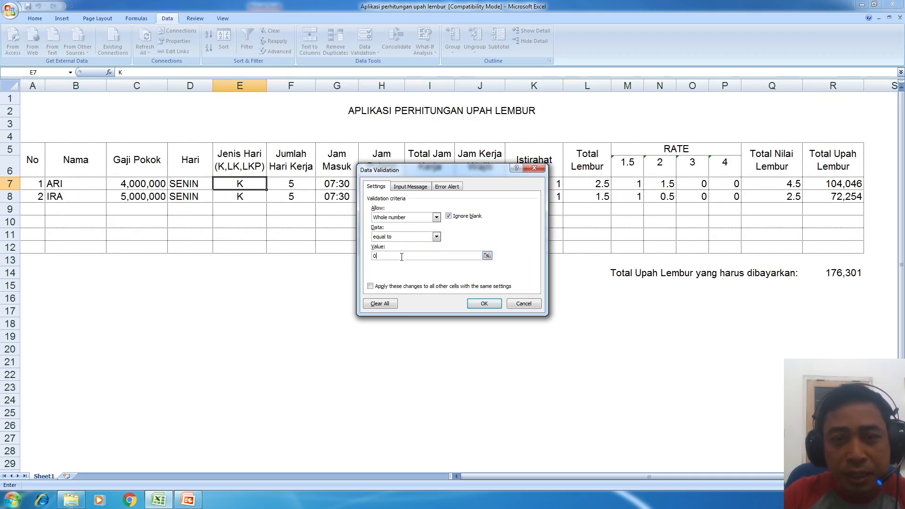
- Settle the Data condition on greater than and switch Allow to Decimal
click(403, 236)
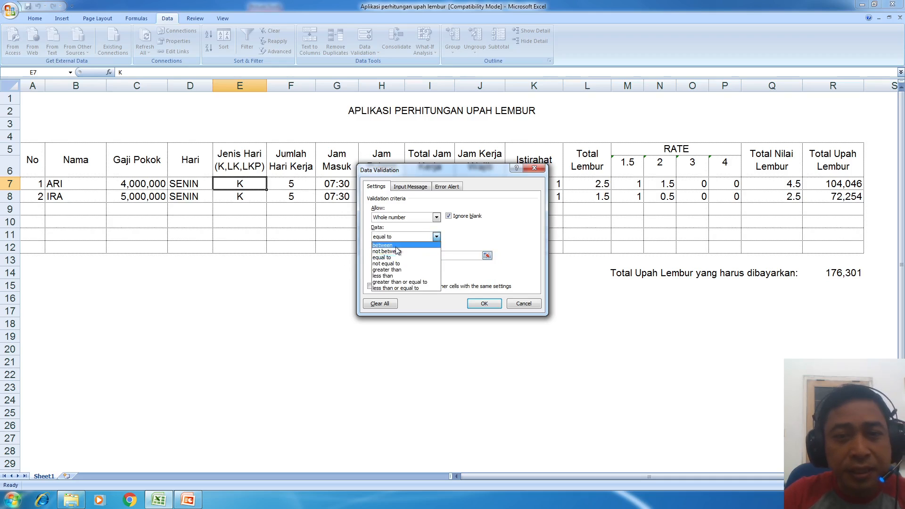
click(401, 264)
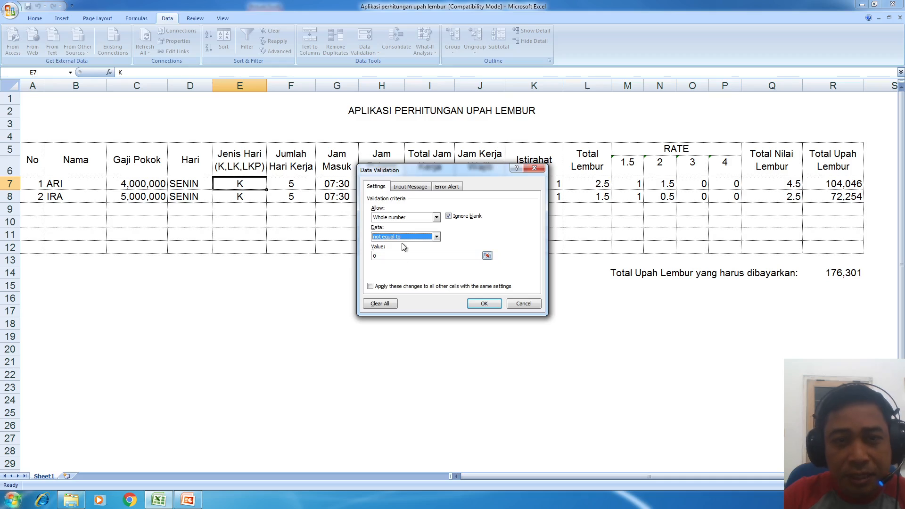
click(406, 242)
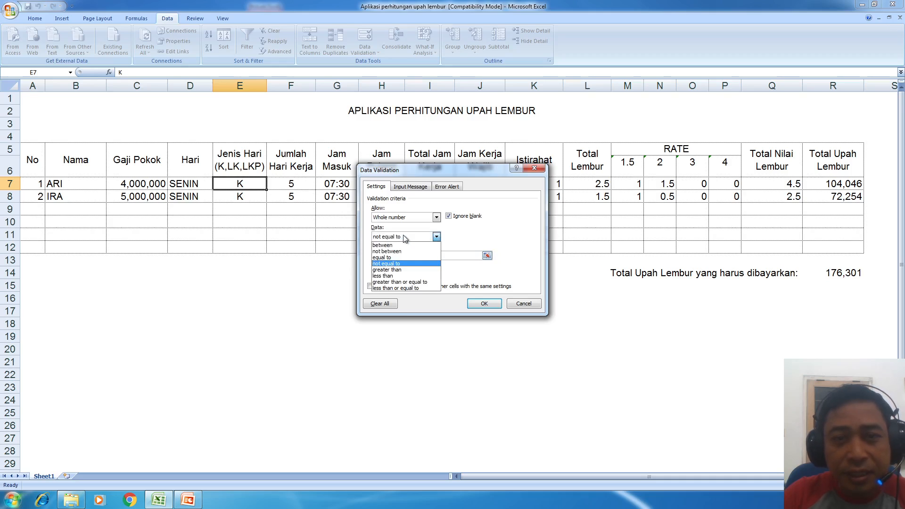
click(404, 269)
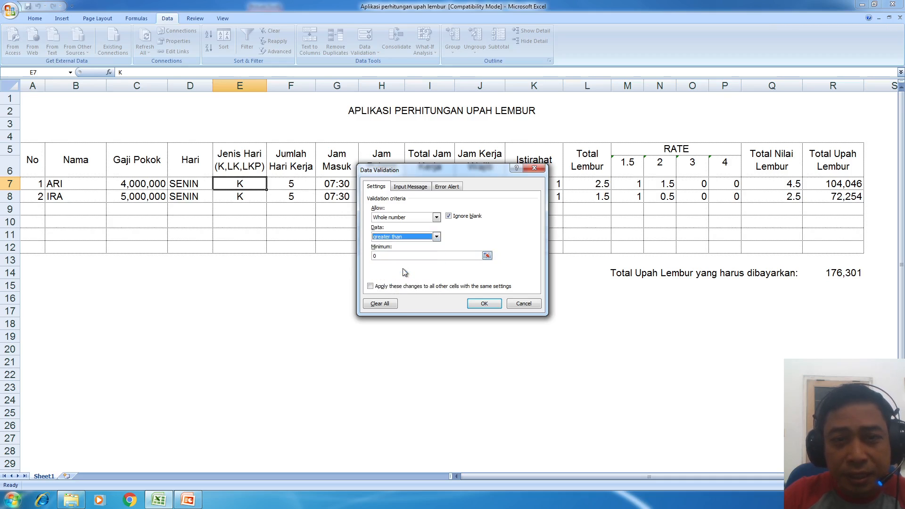
click(400, 240)
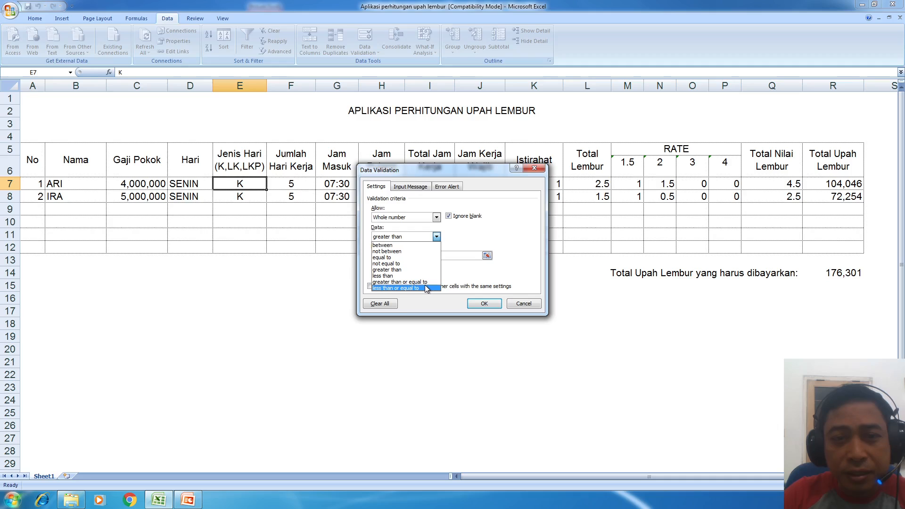
click(449, 226)
click(418, 217)
click(420, 237)
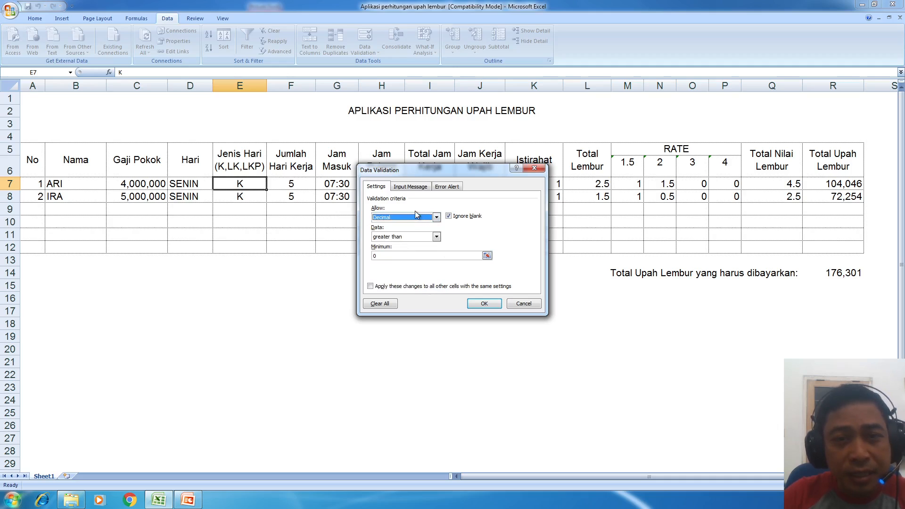
- Set Allow to List for E7 after briefly trying Any value
click(411, 236)
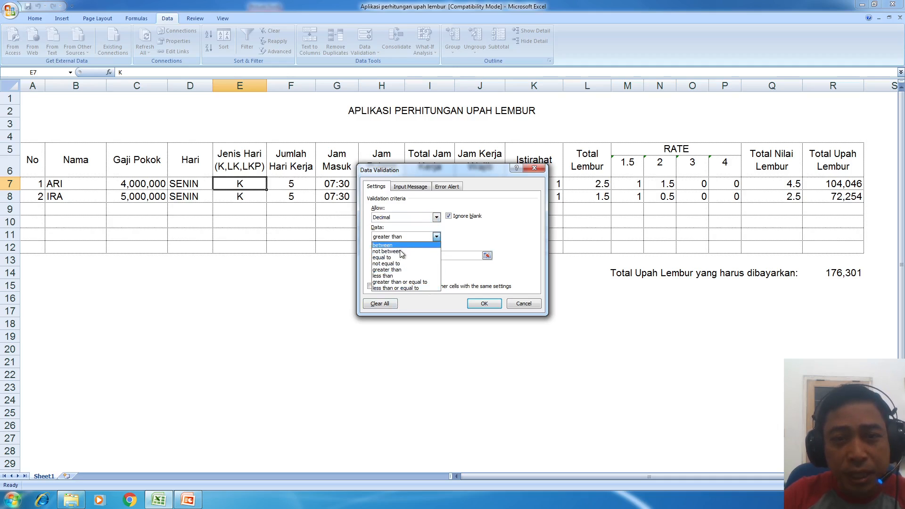
click(398, 221)
click(400, 221)
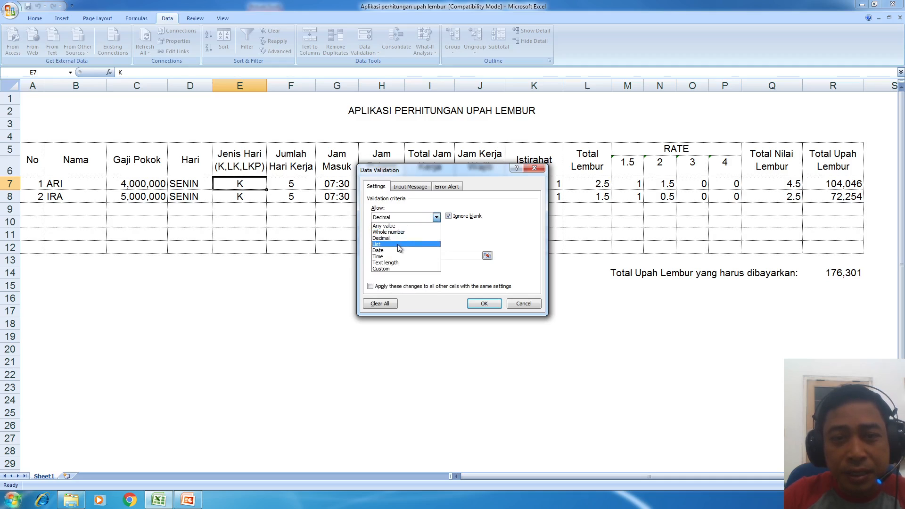
click(397, 244)
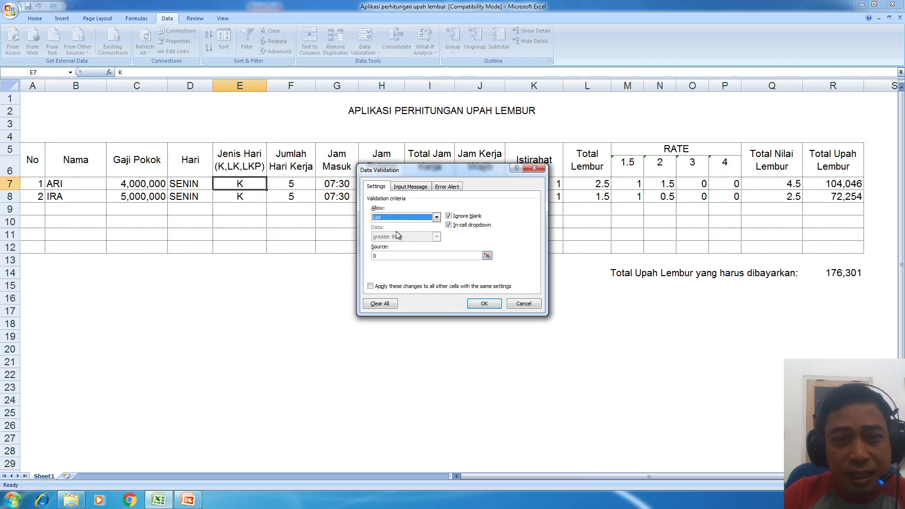
click(404, 218)
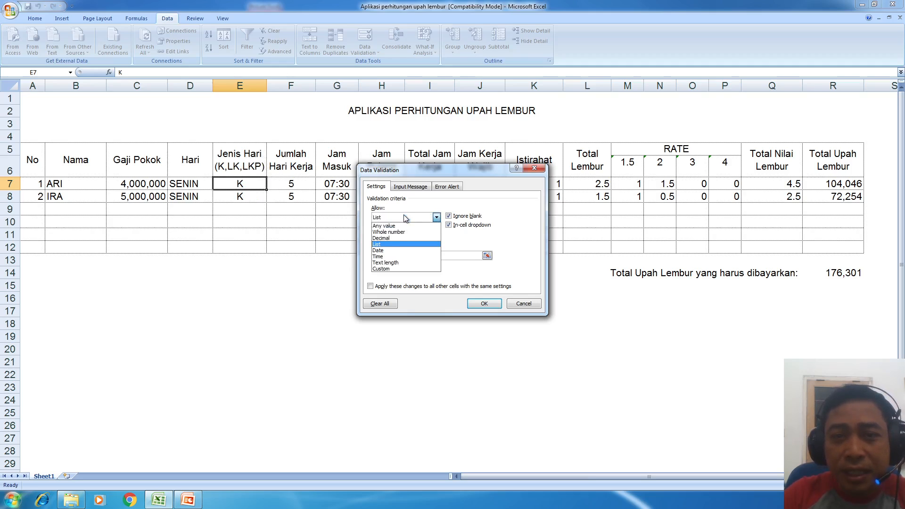
click(391, 244)
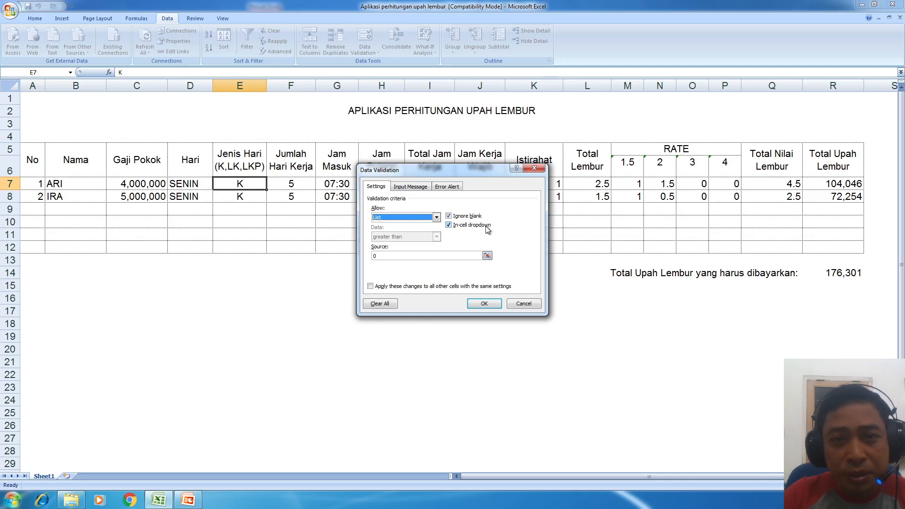
click(423, 218)
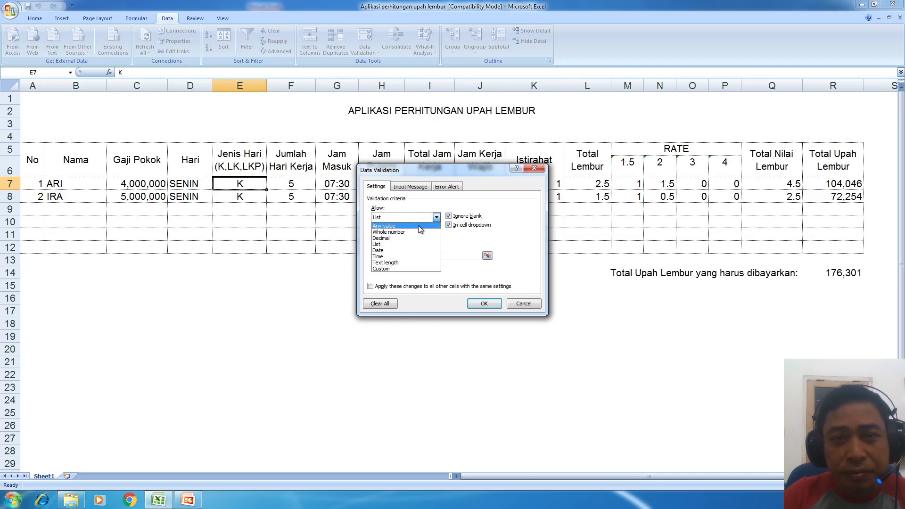
click(417, 225)
click(413, 218)
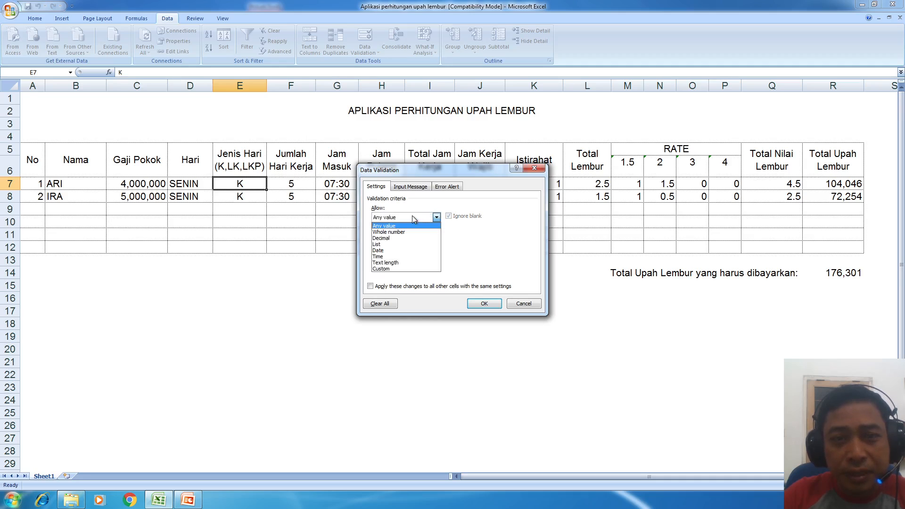
click(396, 244)
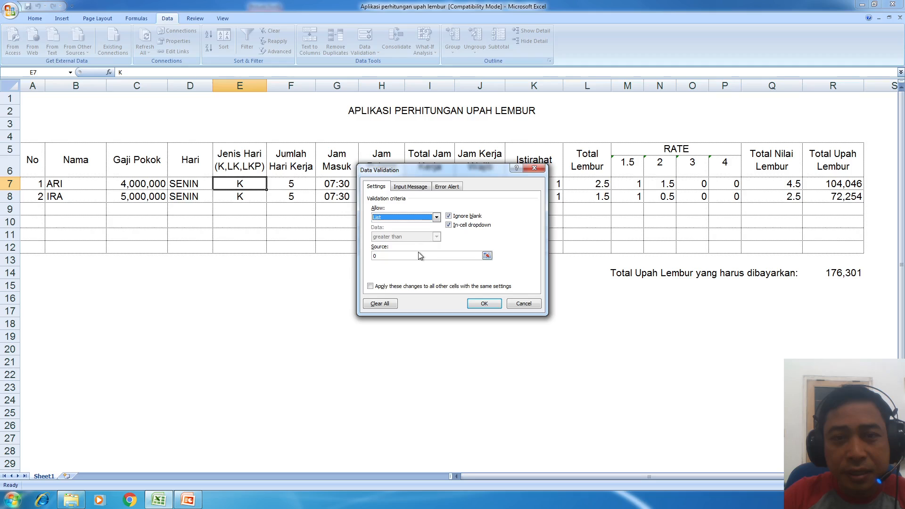
- Keep Allow on List with the In-cell dropdown option ticked
click(465, 226)
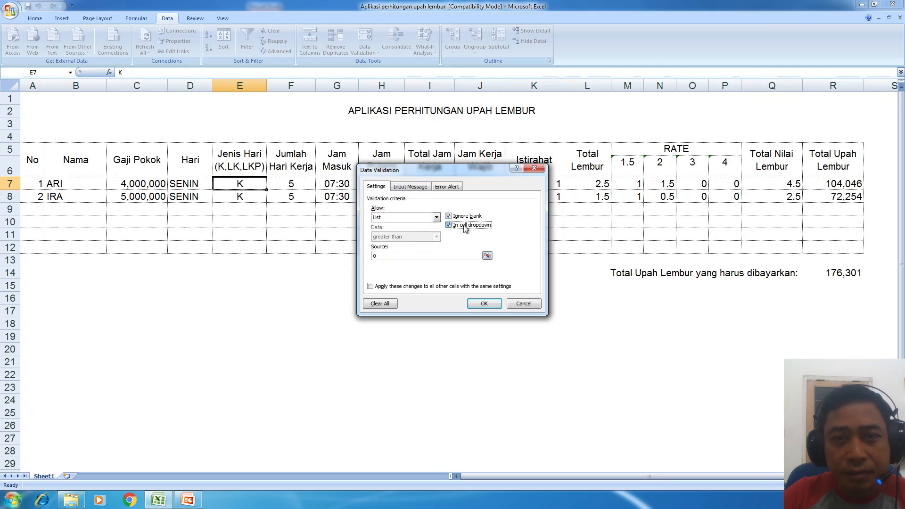
click(433, 218)
click(430, 239)
click(436, 217)
click(418, 243)
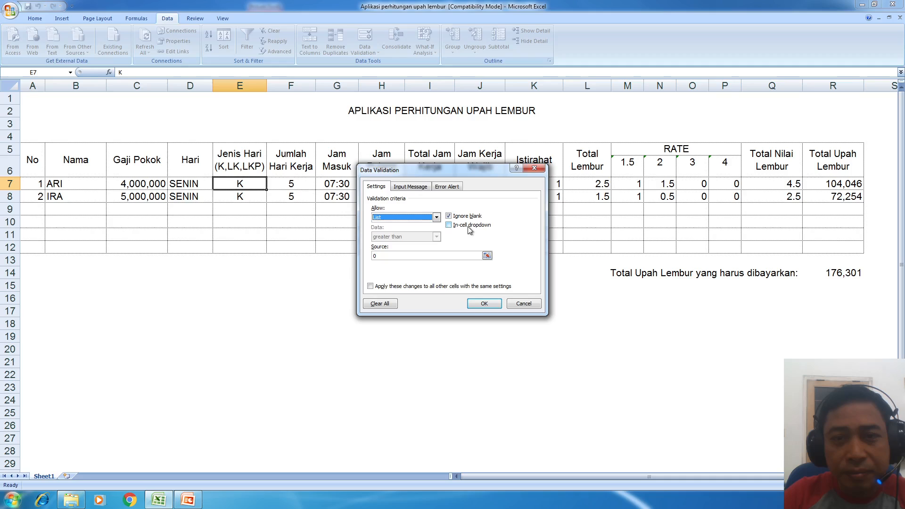
click(467, 226)
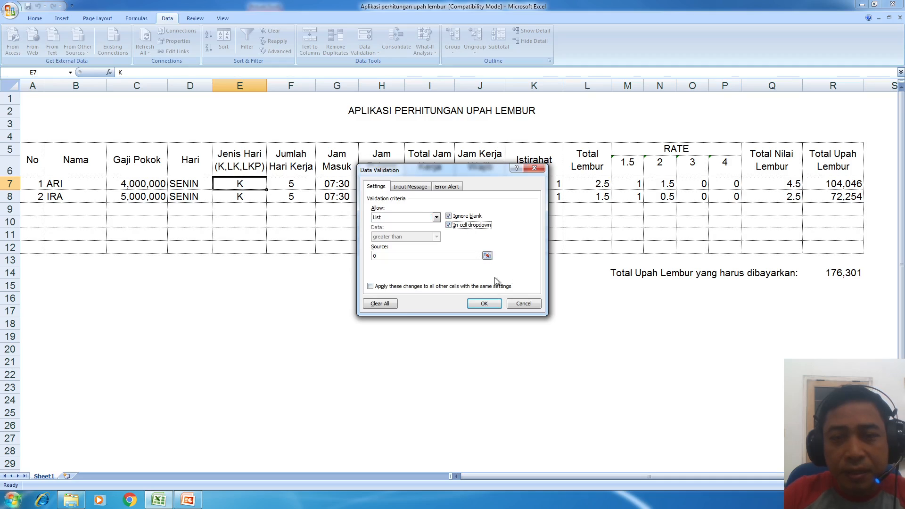
- Review the Input Message and Error Alert tabs, then apply the List rule with source 0
click(423, 189)
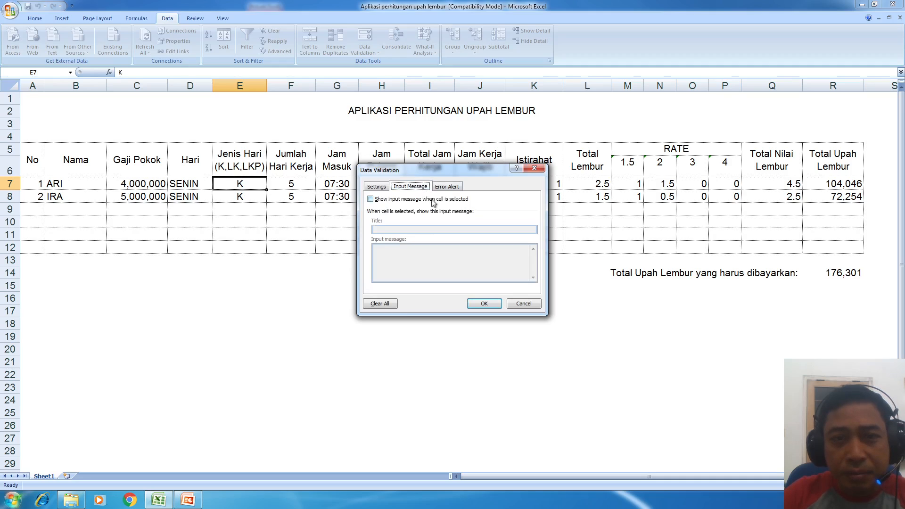
click(455, 188)
click(408, 188)
click(384, 188)
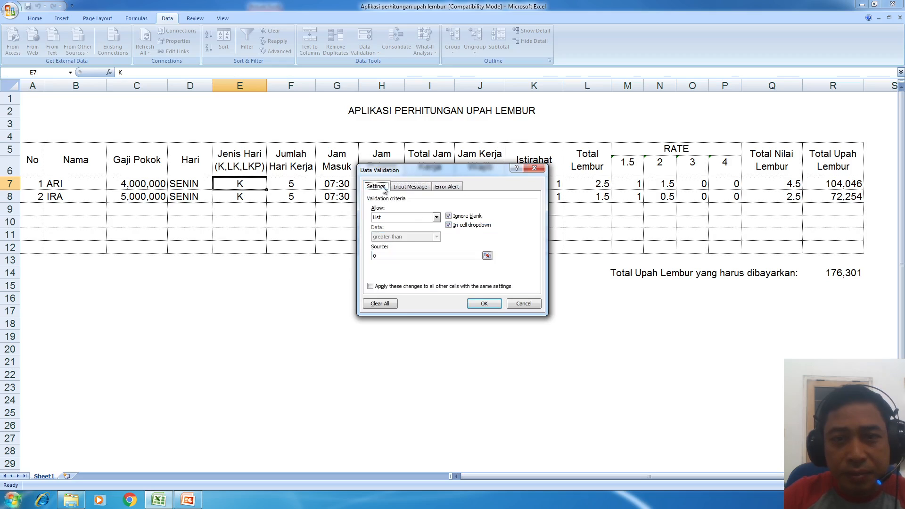
click(484, 304)
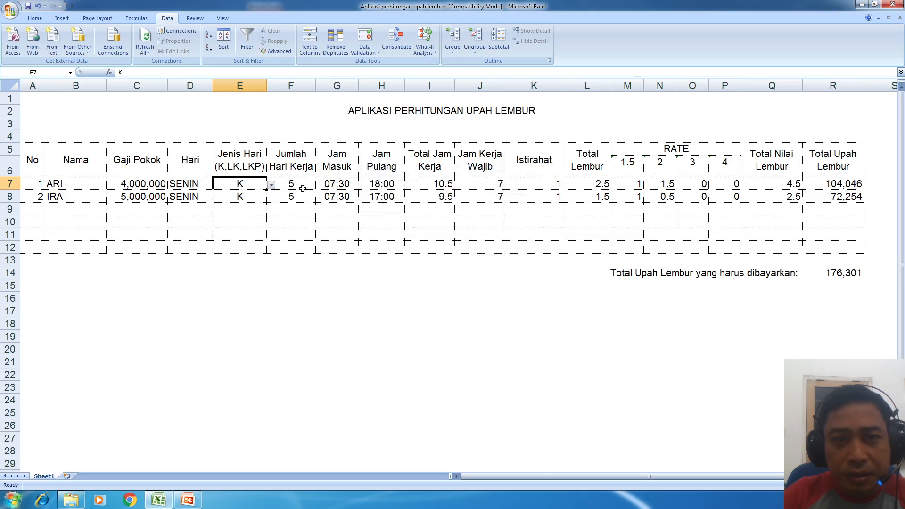
- Check E7's dropdown, which offers only 0, and reopen Data Validation
click(271, 185)
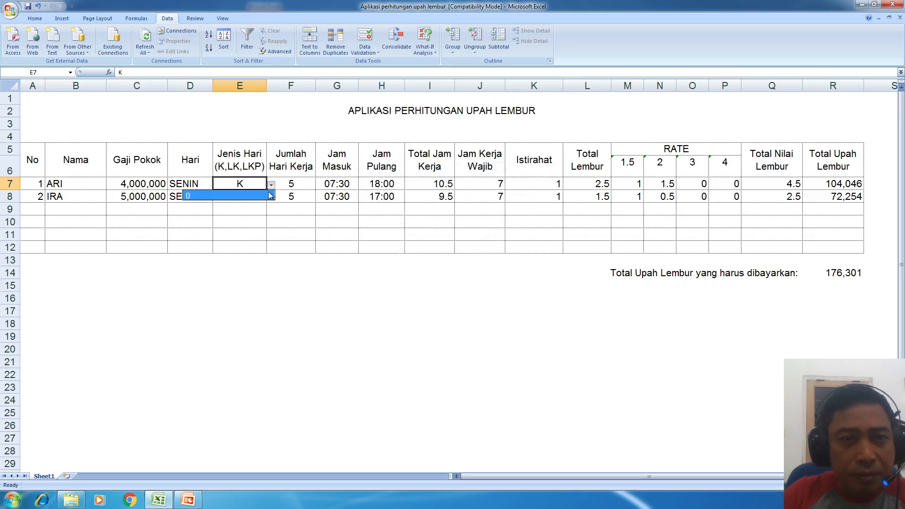
click(271, 184)
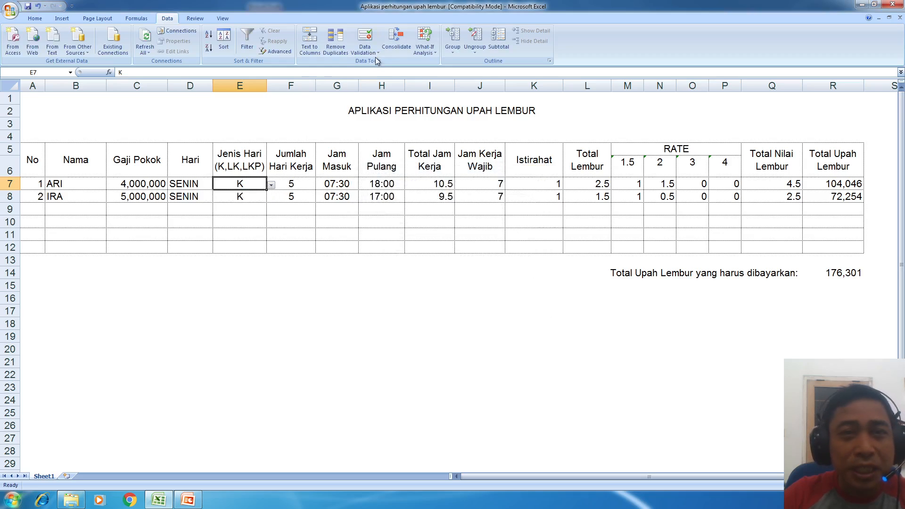
click(364, 37)
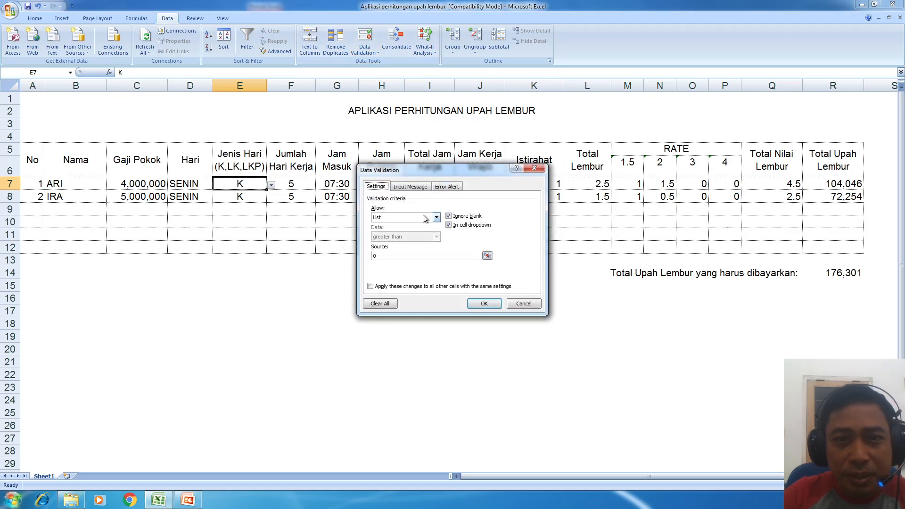
- Try Any value and Whole number equal to as E7's validation criteria
click(421, 217)
click(405, 224)
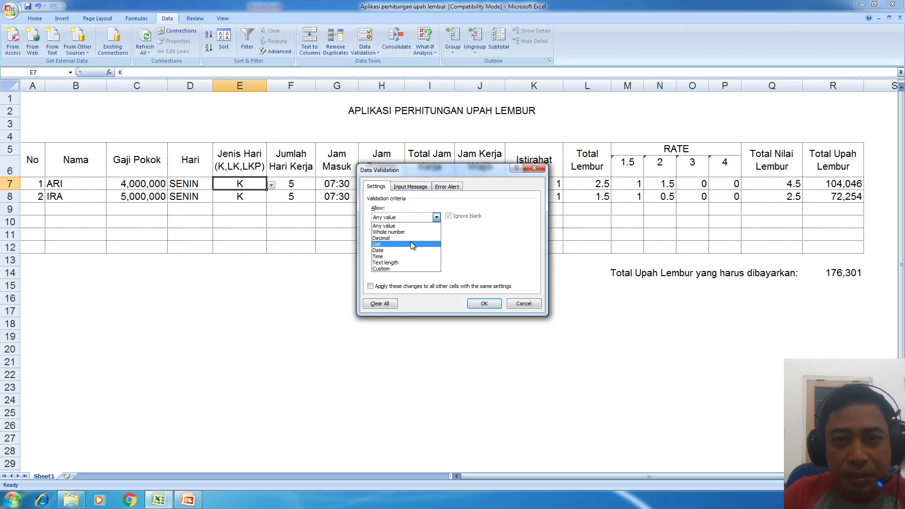
click(414, 232)
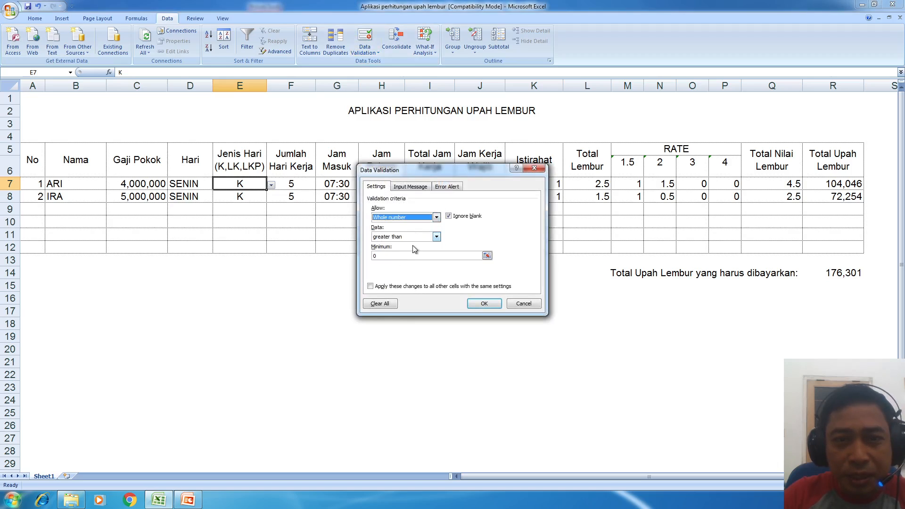
click(412, 237)
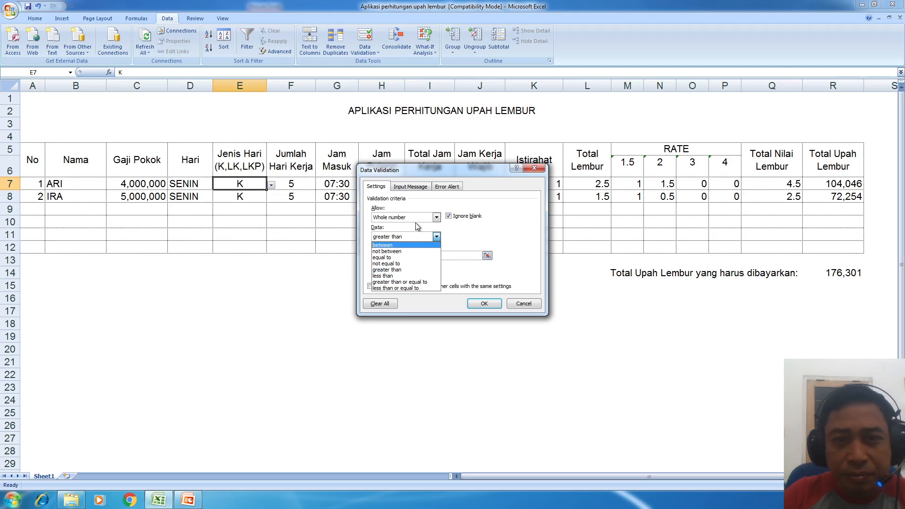
click(414, 256)
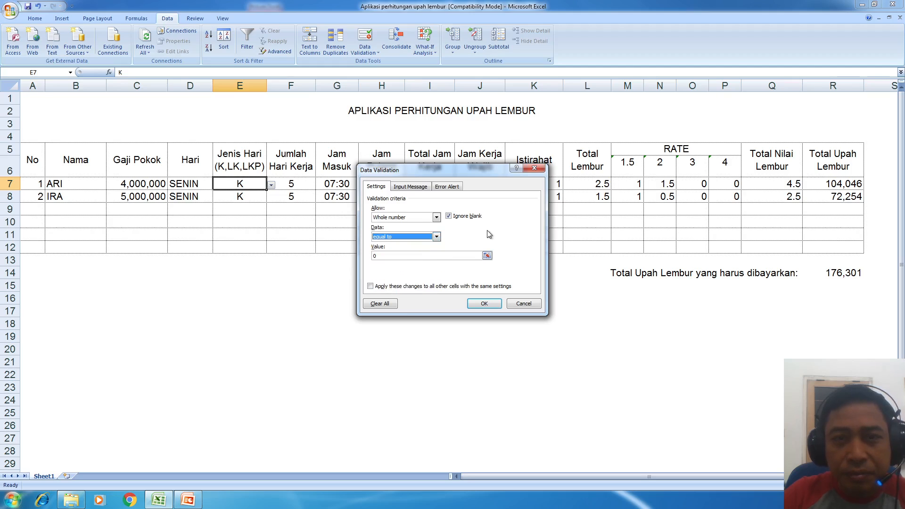
click(436, 216)
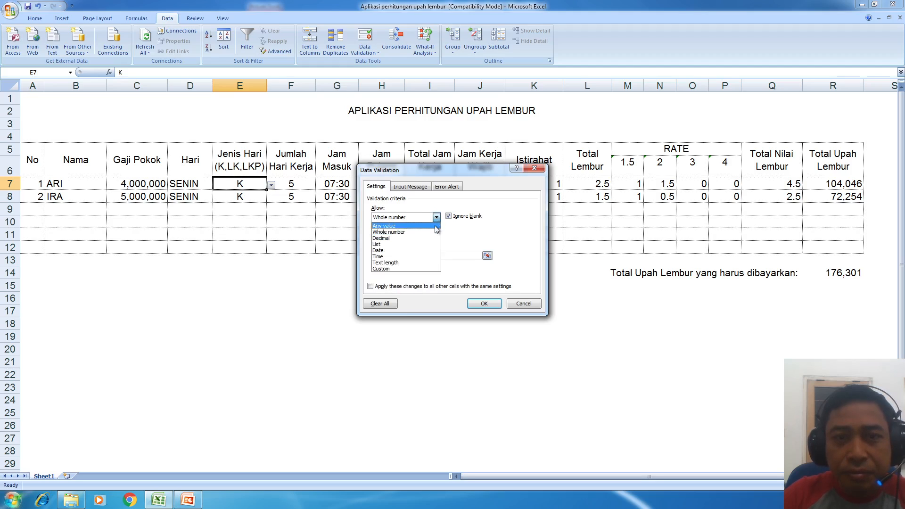
click(433, 225)
- Set E7's List source to K,LK,LKP, apply it, and open its dropdown
click(436, 217)
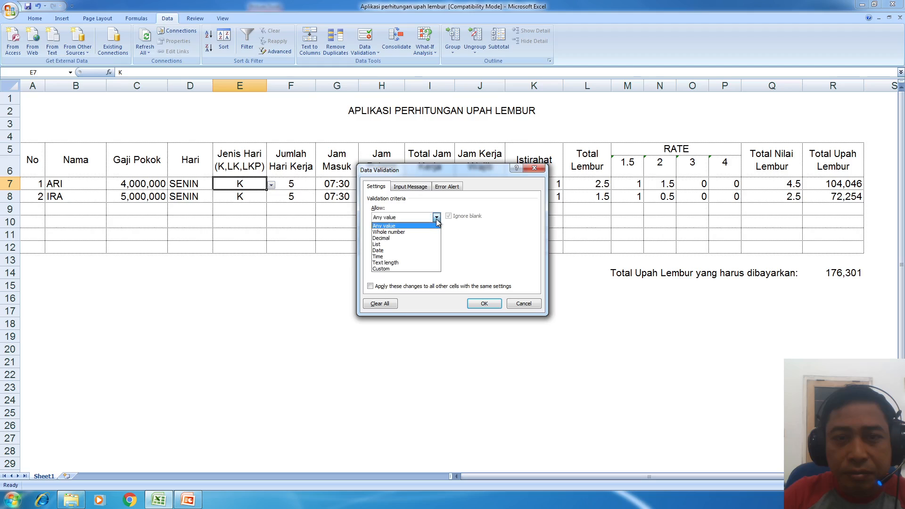
click(414, 243)
click(428, 255)
key(BackSpace)
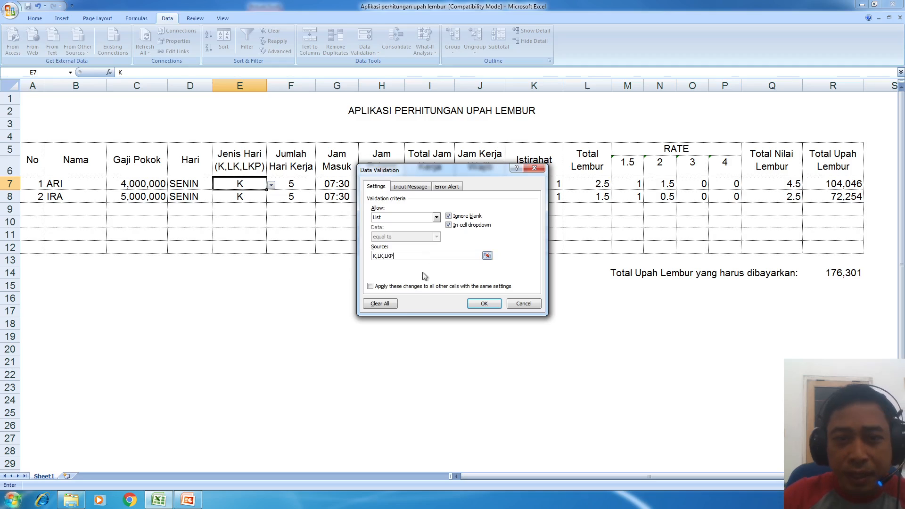
click(490, 304)
click(272, 185)
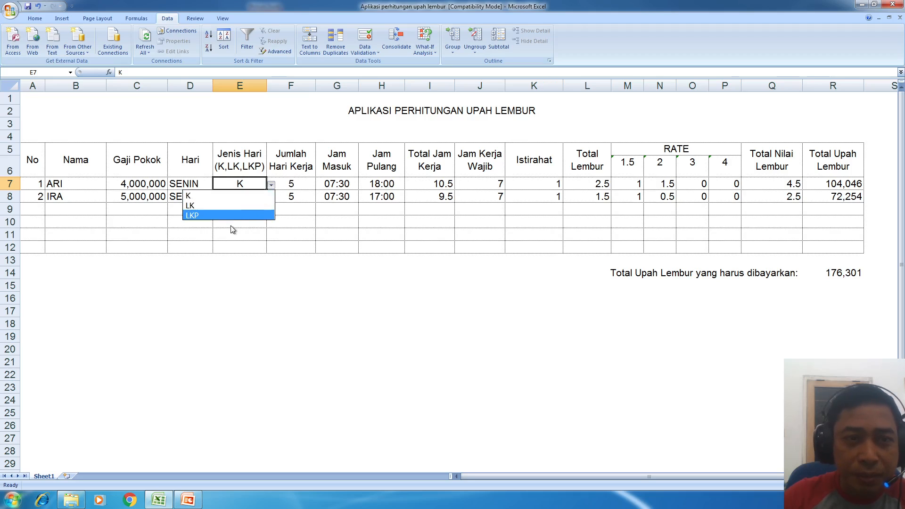
- Add a Stop error alert to E7 reading 'Isiannya disesuaikan dengan pilihan K, LK, LKP'
click(231, 291)
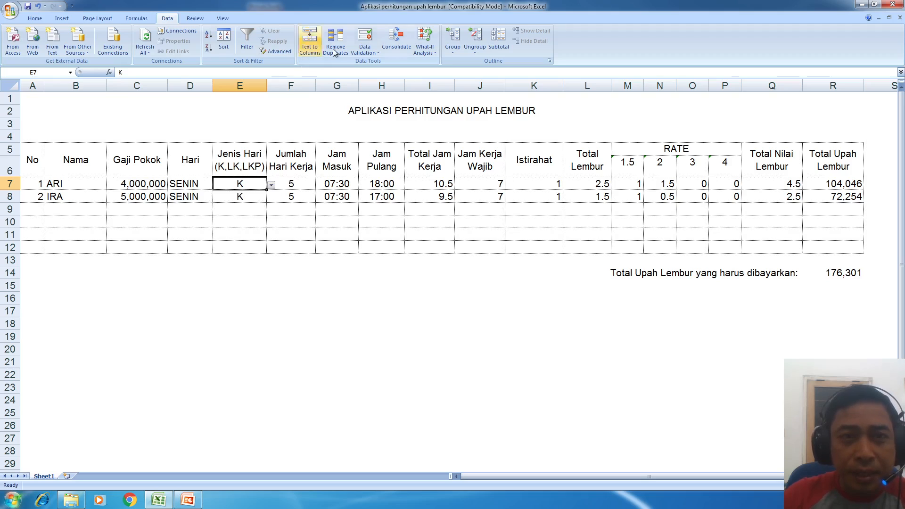
click(364, 36)
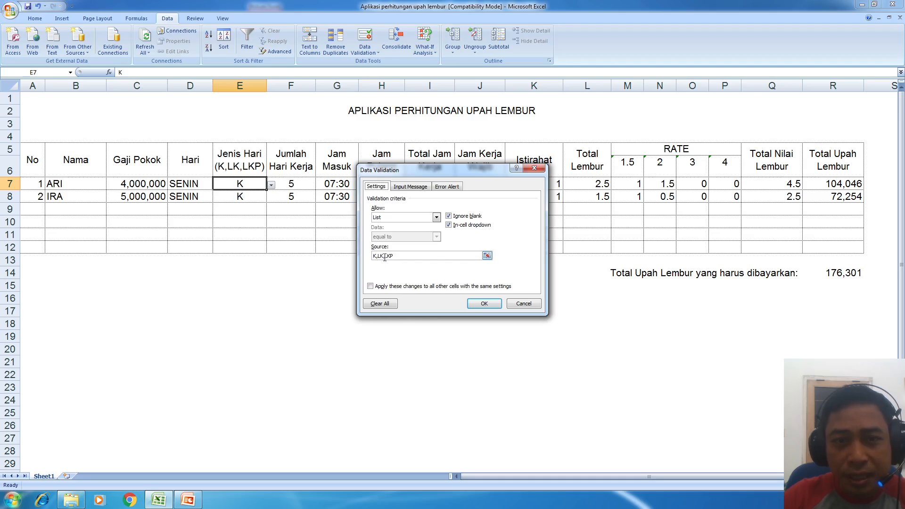
click(413, 186)
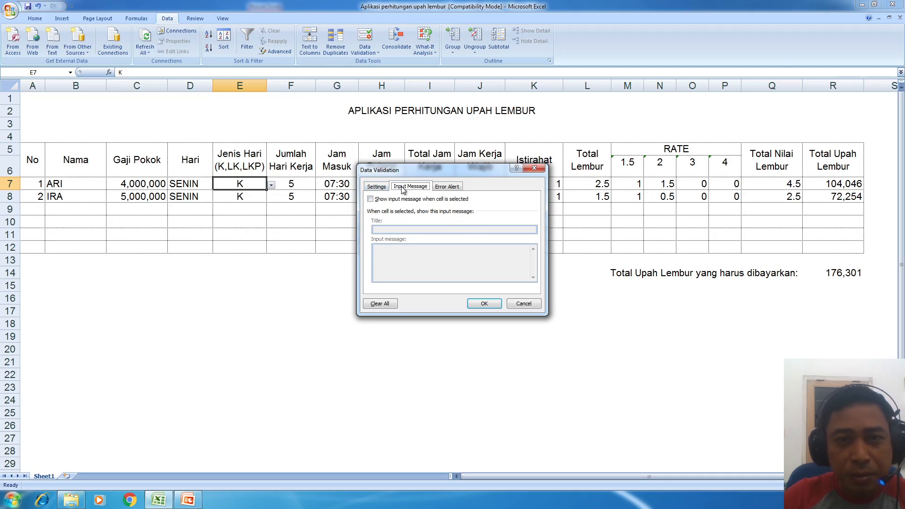
click(451, 187)
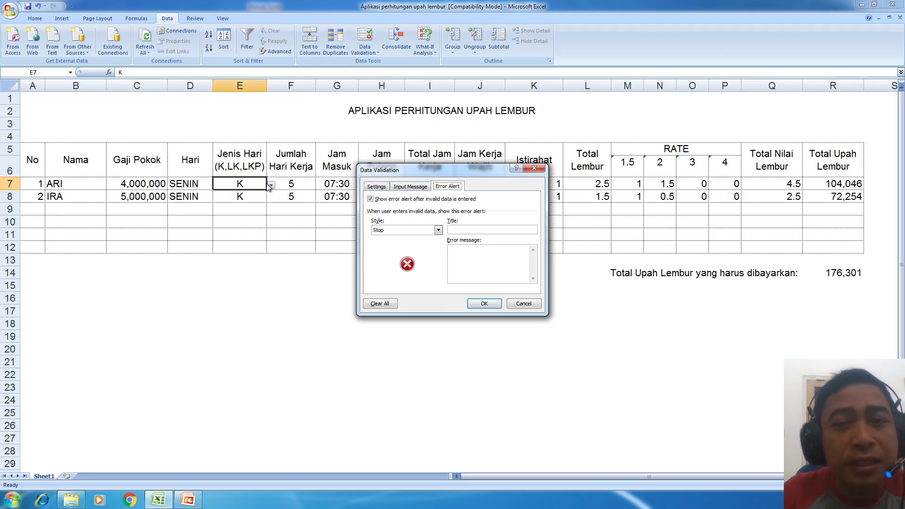
click(509, 268)
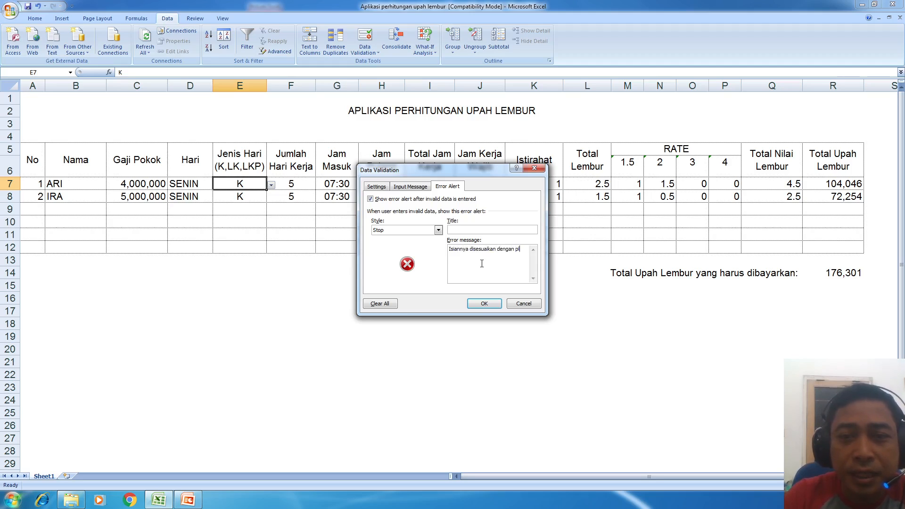
text(an K, LK, LKP)
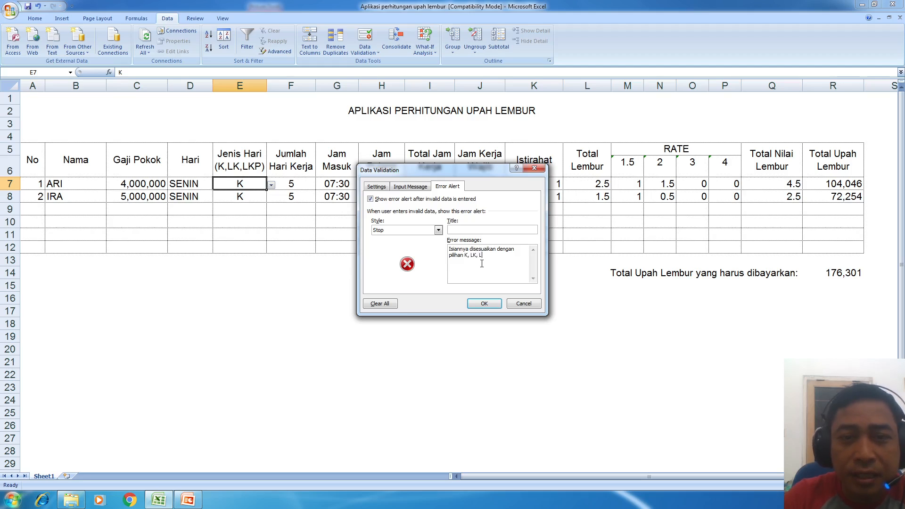
click(472, 303)
click(271, 185)
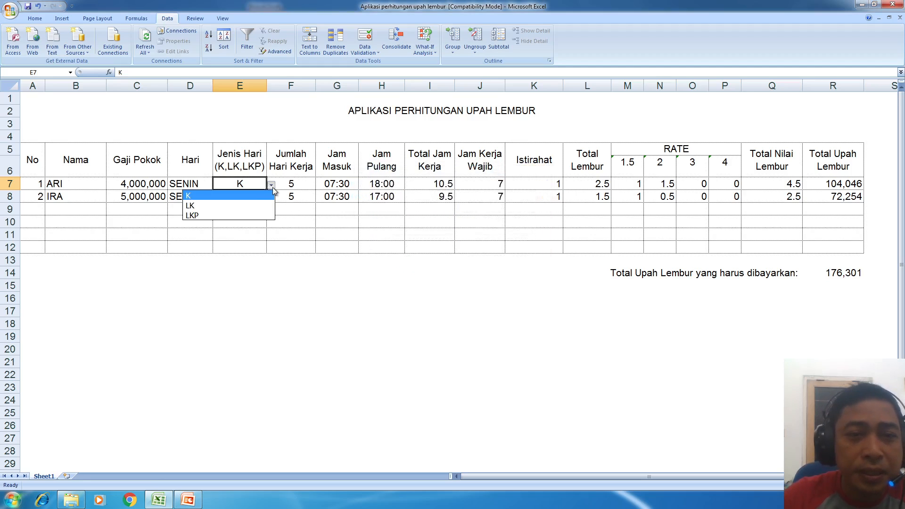
click(233, 206)
click(271, 185)
click(270, 215)
click(272, 184)
click(235, 194)
double_click(250, 184)
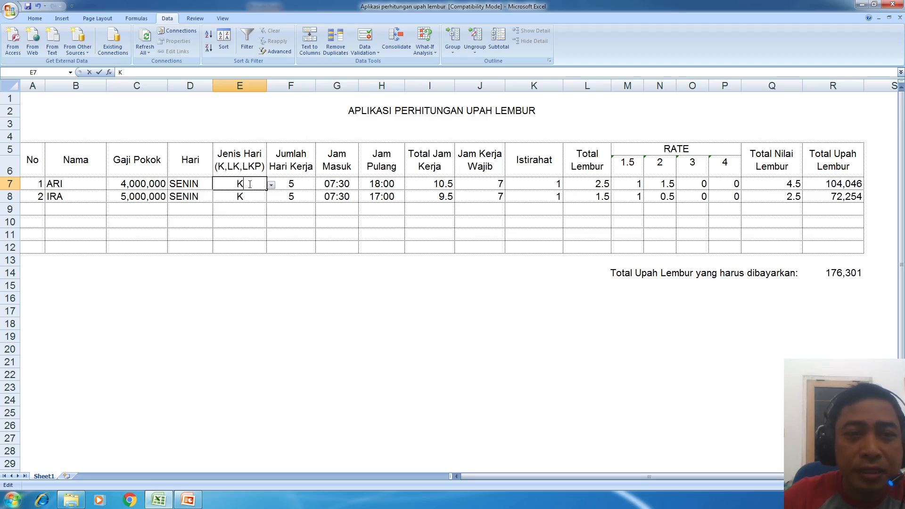
key(BackSpace)
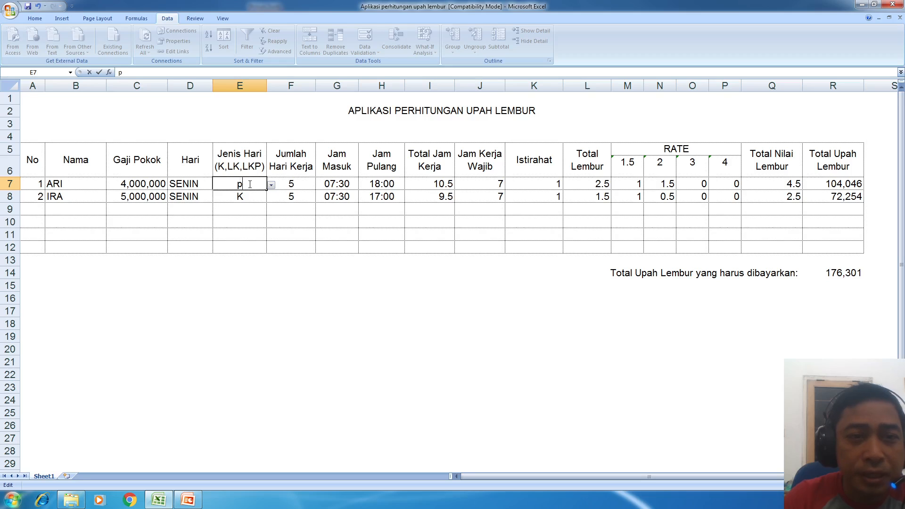
key(Return)
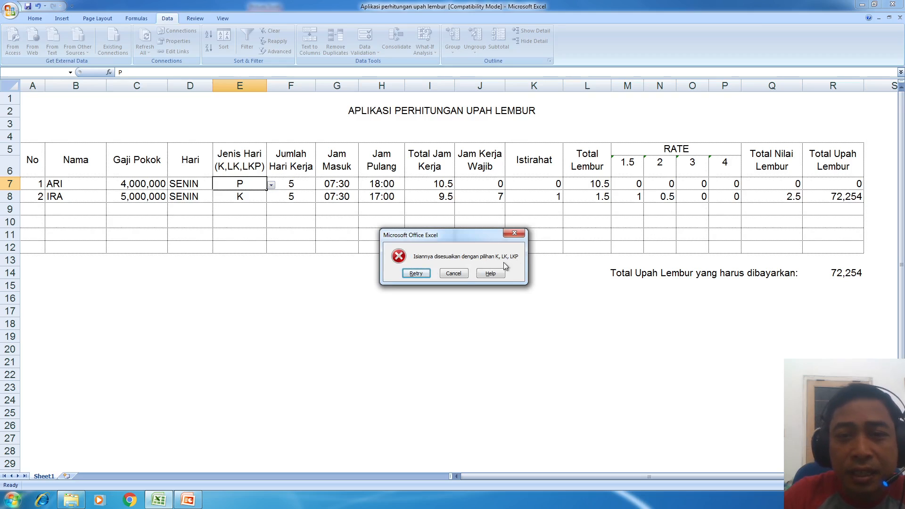
click(453, 274)
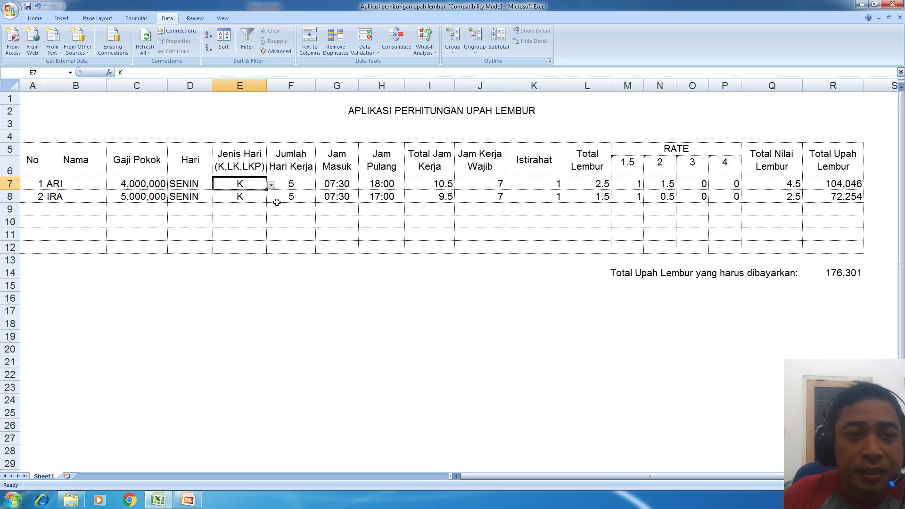
click(272, 186)
click(250, 205)
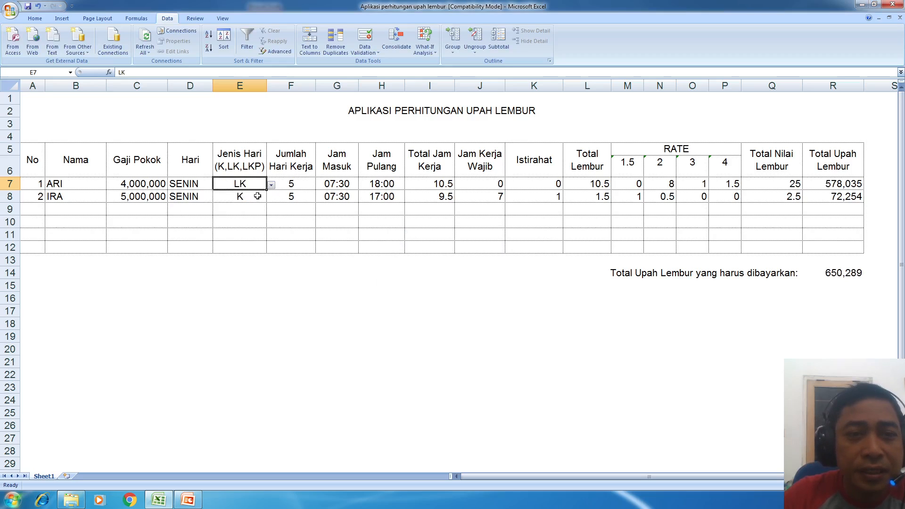
click(271, 185)
click(250, 197)
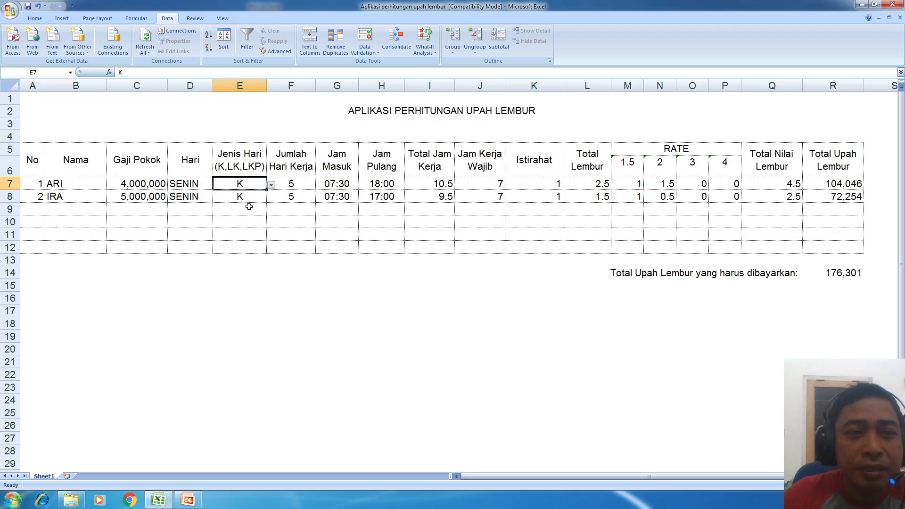
click(248, 199)
click(247, 183)
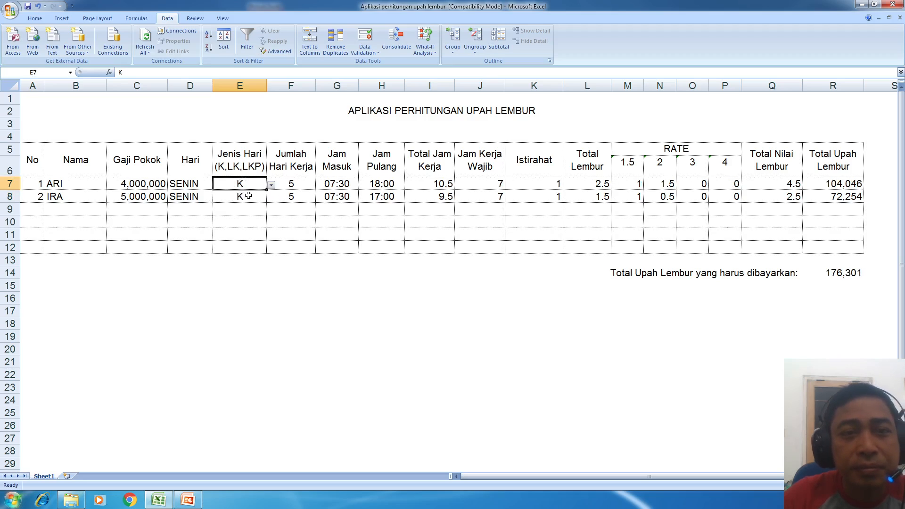
- Copy E7's formatting onto IRA's Jenis Hari cell E8 with Format Painter
click(248, 195)
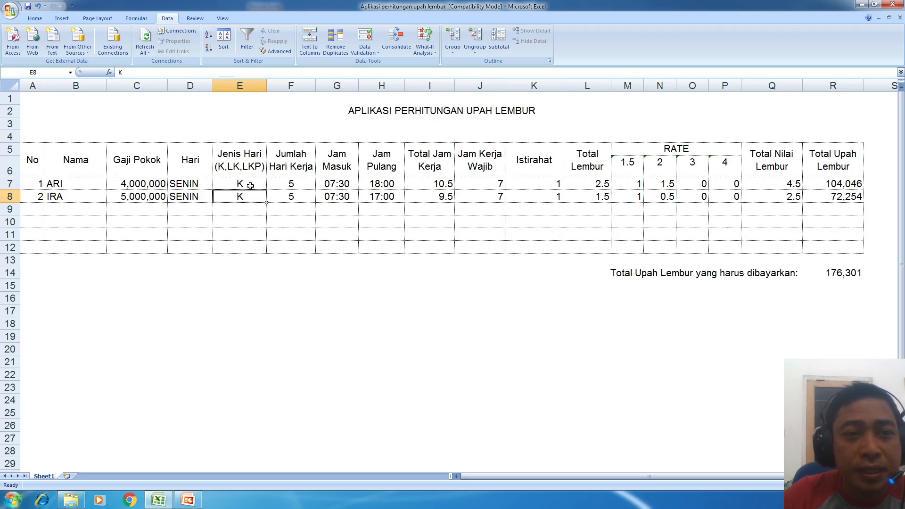
click(249, 184)
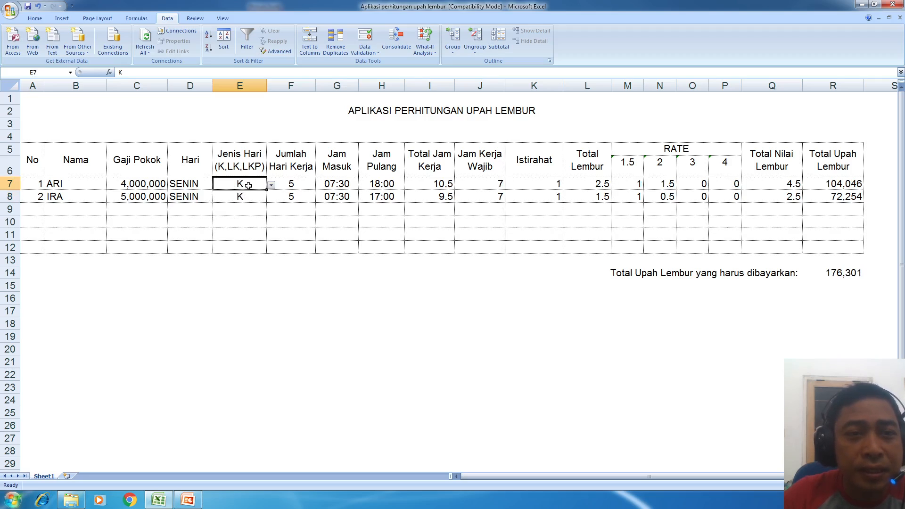
click(35, 18)
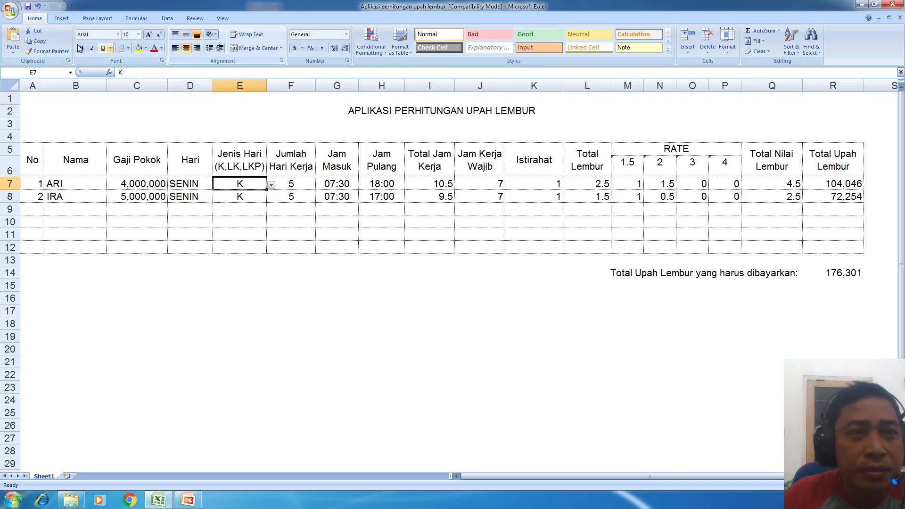
click(59, 52)
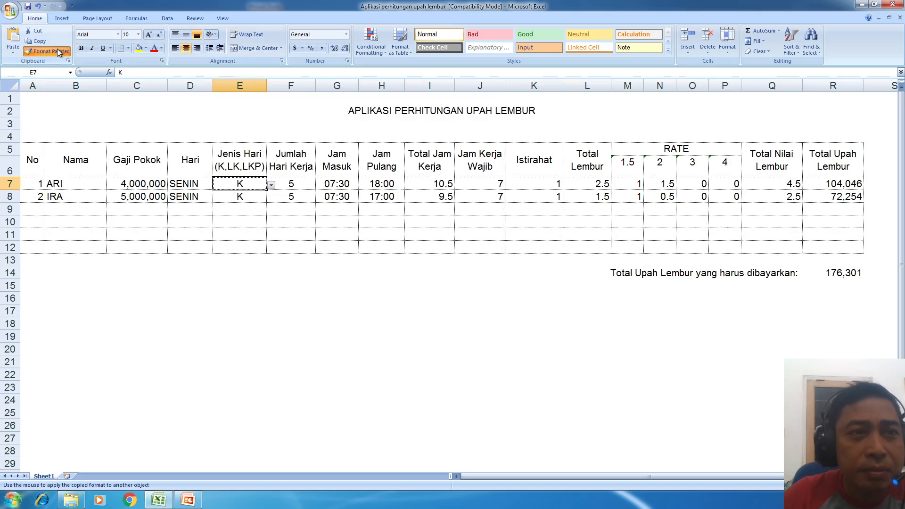
click(242, 196)
click(257, 219)
click(255, 194)
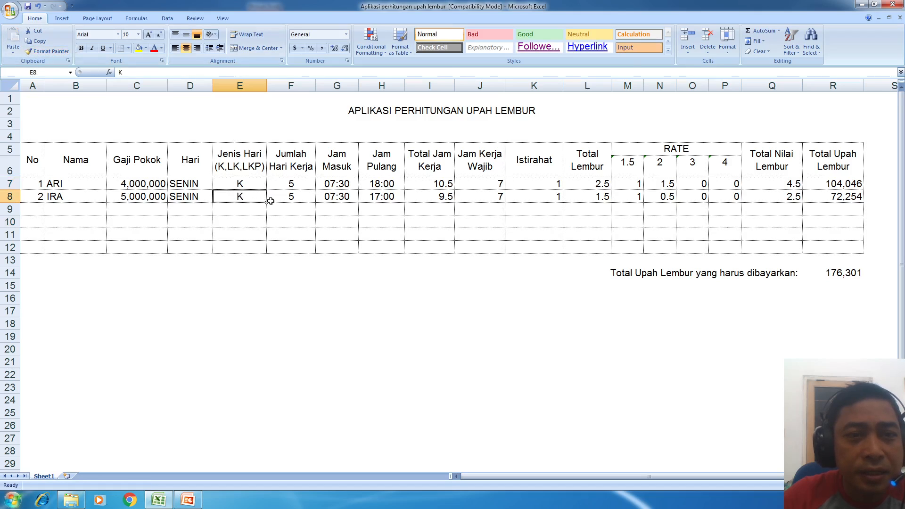
click(259, 185)
click(244, 193)
scroll(239, 58, down, 4)
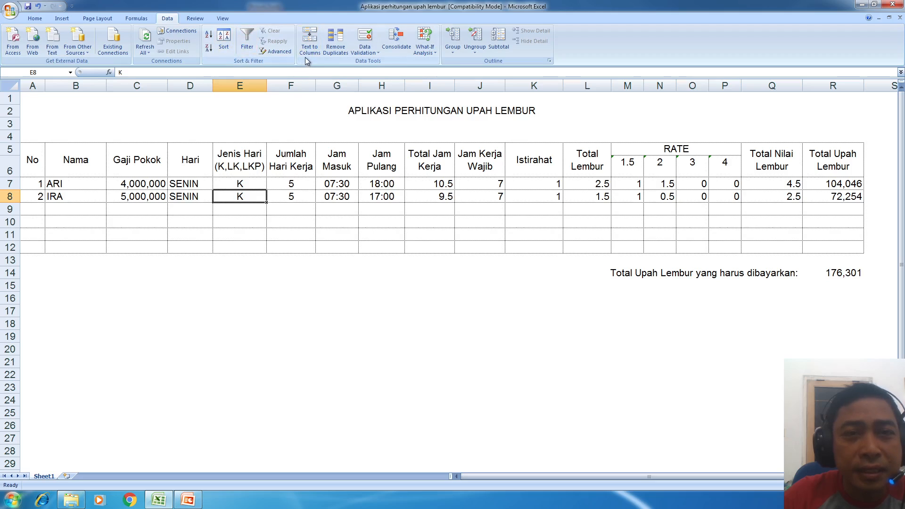
- Apply List validation with source K,LK,LKP to Jenis Hari cells E8:E12
drag(254, 196, 256, 246)
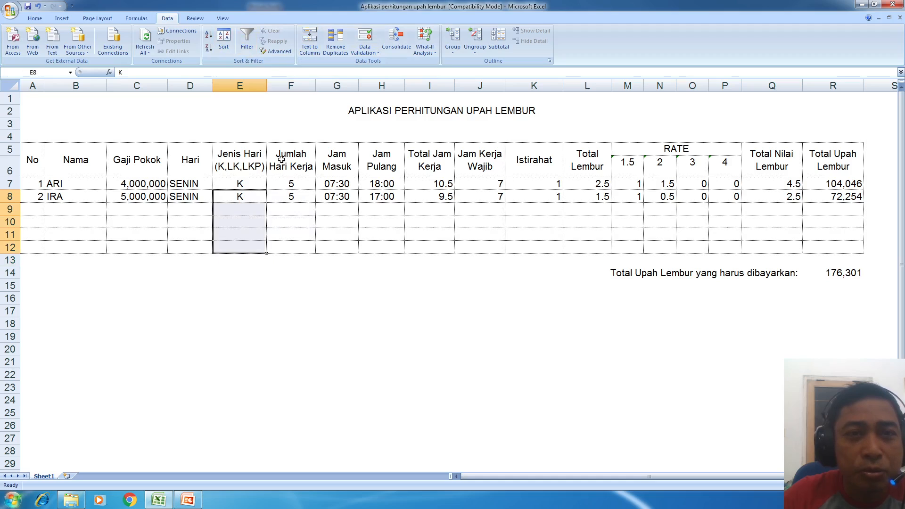
click(365, 37)
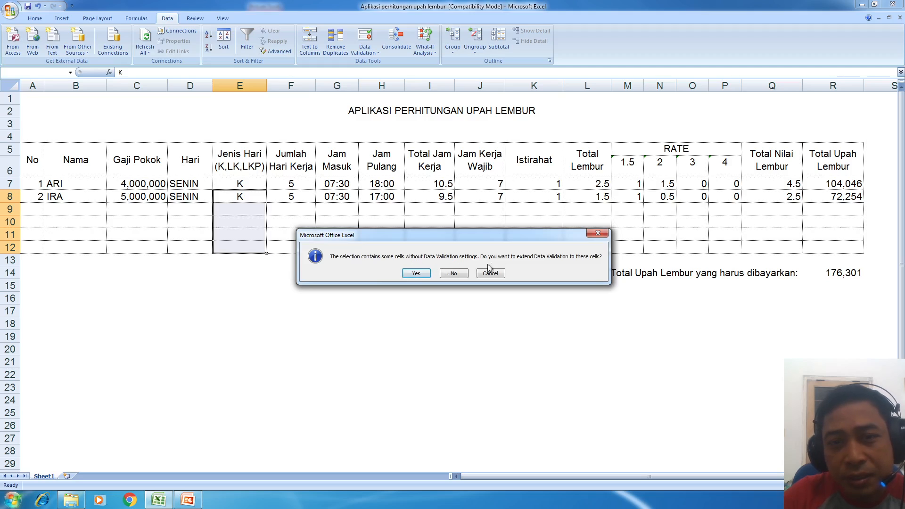
click(417, 274)
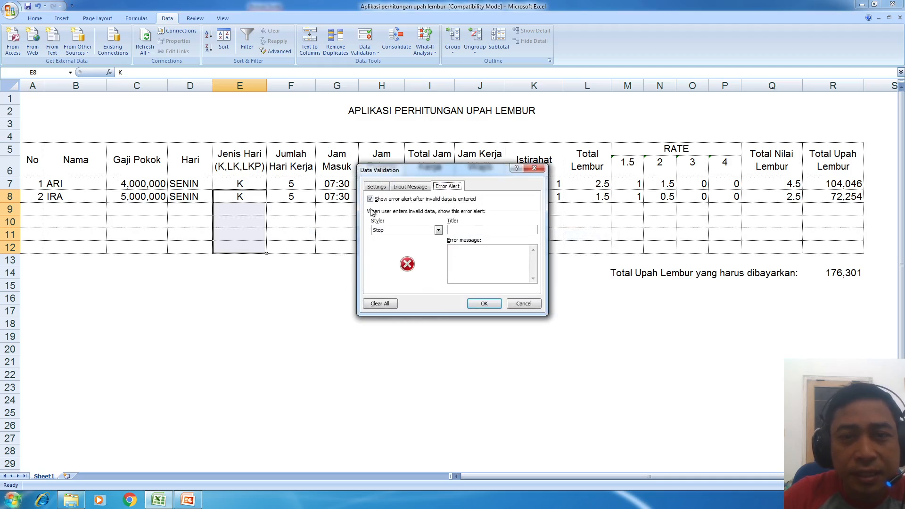
click(380, 187)
click(404, 217)
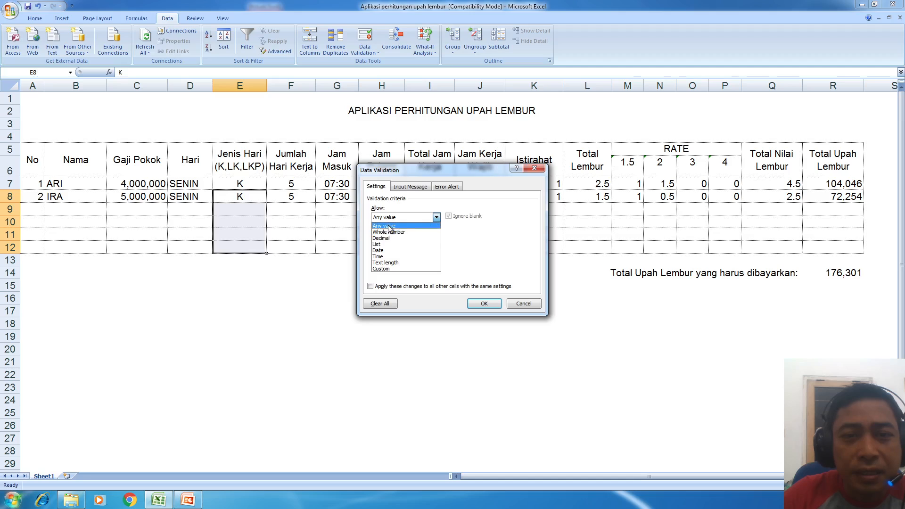
click(395, 244)
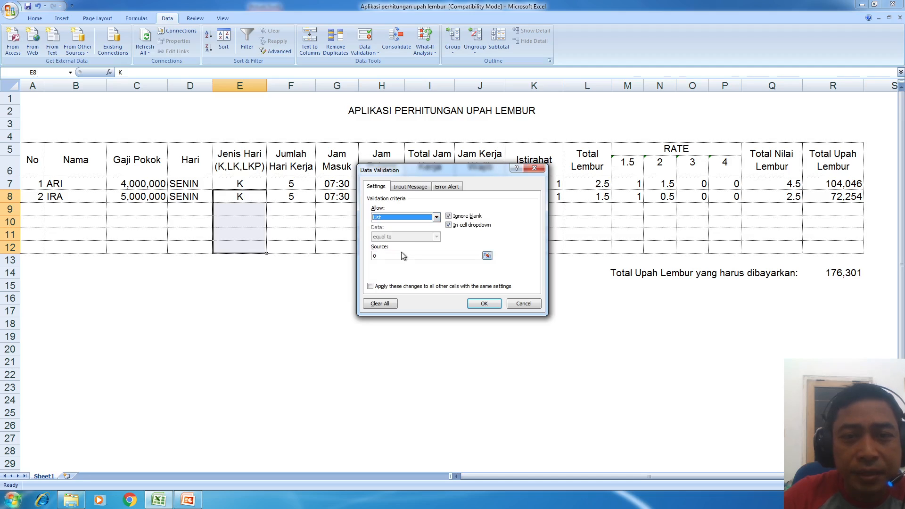
click(402, 255)
text(k)
key(BackSpace)
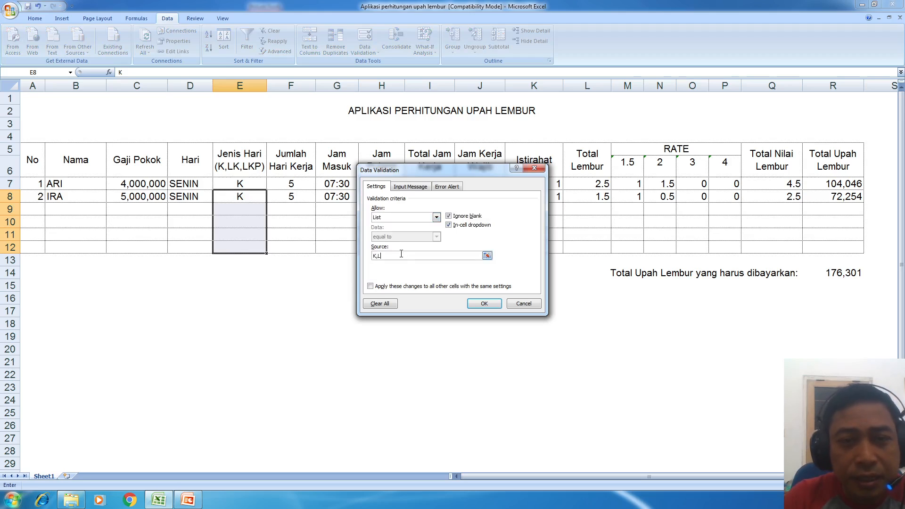
text(K,LK,LKP)
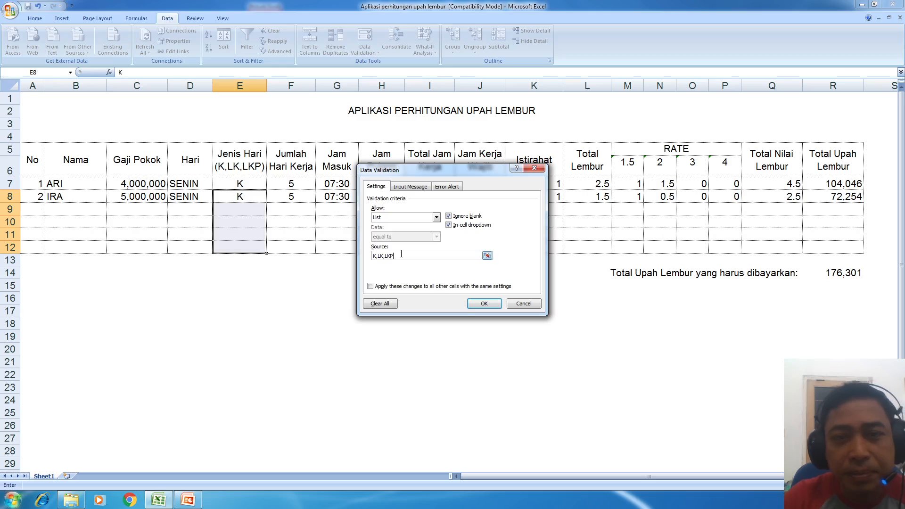
click(475, 303)
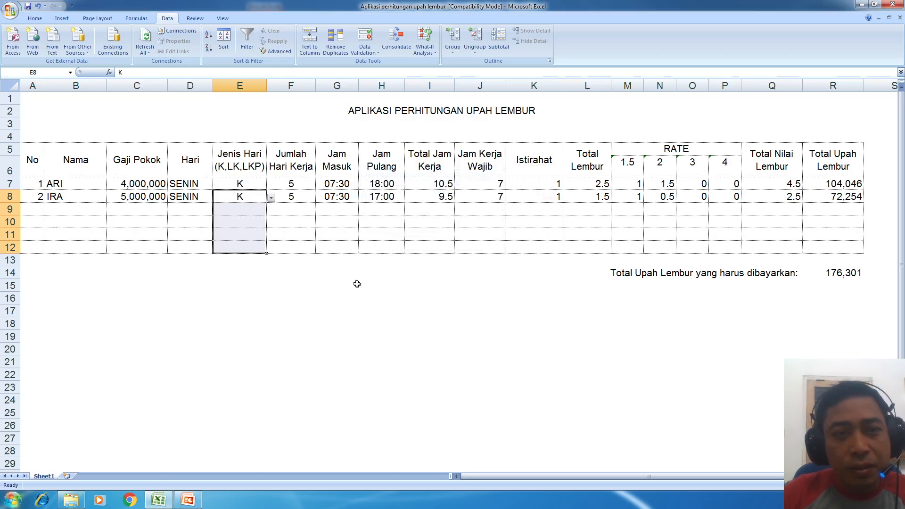
- Select cells E9, E10 and E11 to check their dropdowns
click(247, 209)
click(245, 221)
click(243, 233)
click(244, 246)
click(244, 219)
click(255, 209)
click(271, 211)
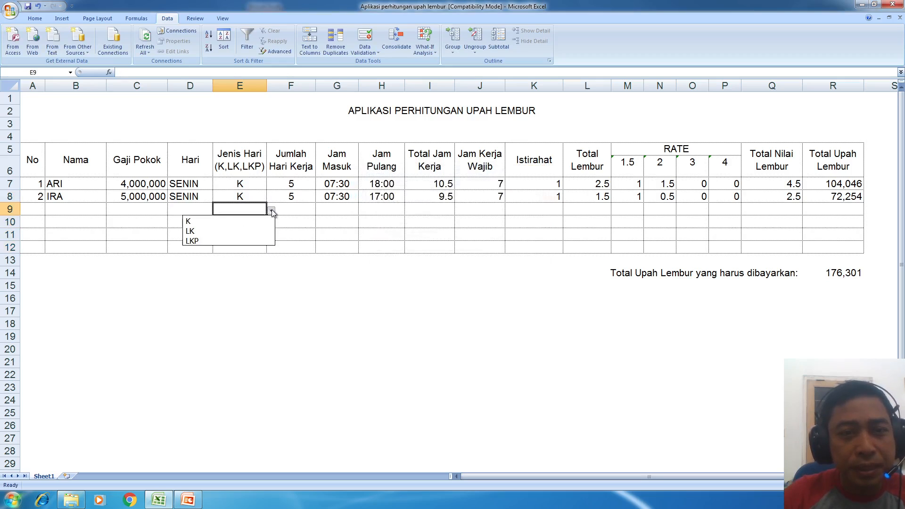
click(256, 196)
click(271, 198)
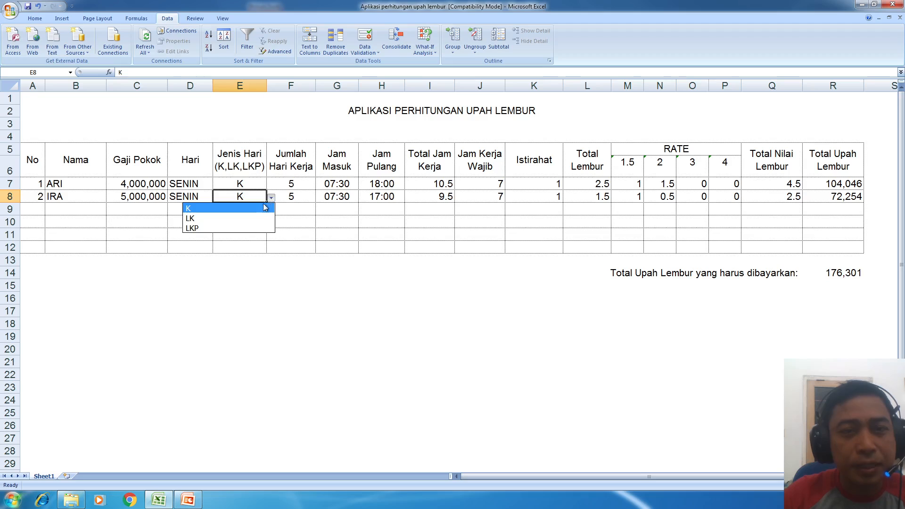
click(240, 189)
click(240, 185)
click(271, 185)
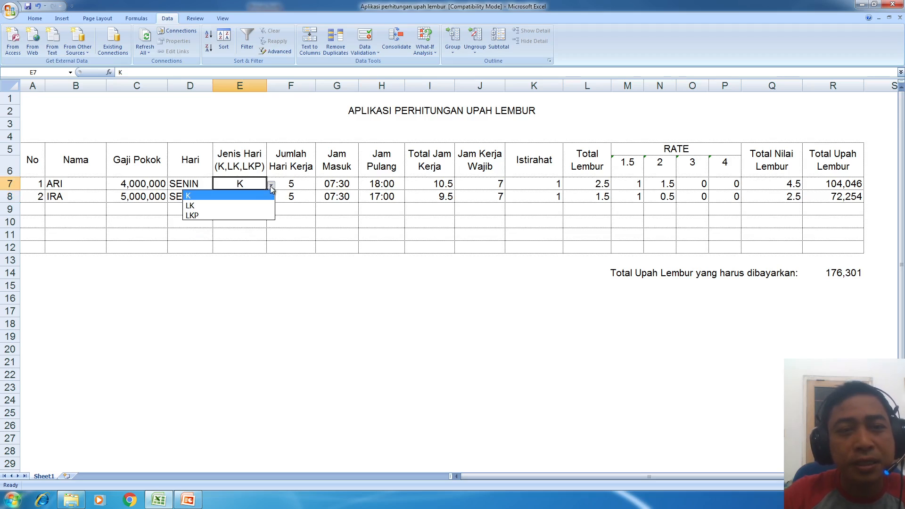
click(247, 206)
click(272, 184)
click(245, 195)
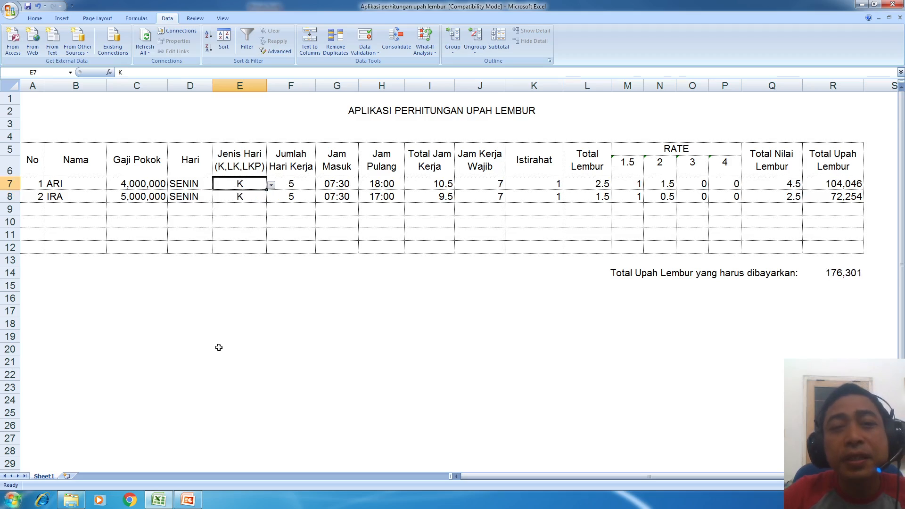
click(310, 188)
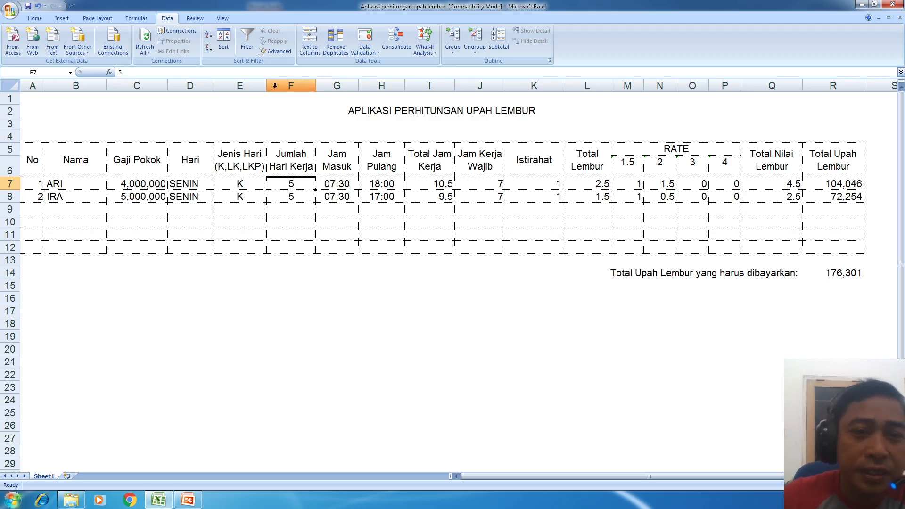
click(230, 183)
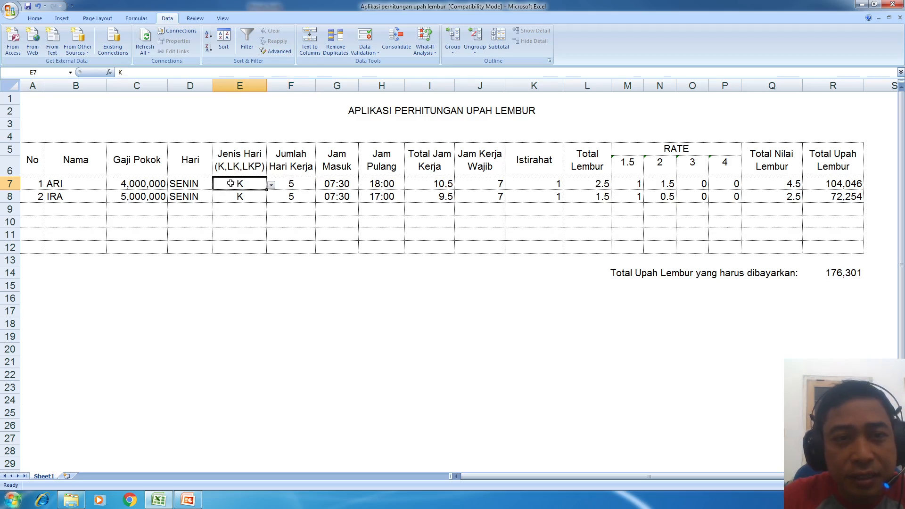
click(292, 185)
click(239, 183)
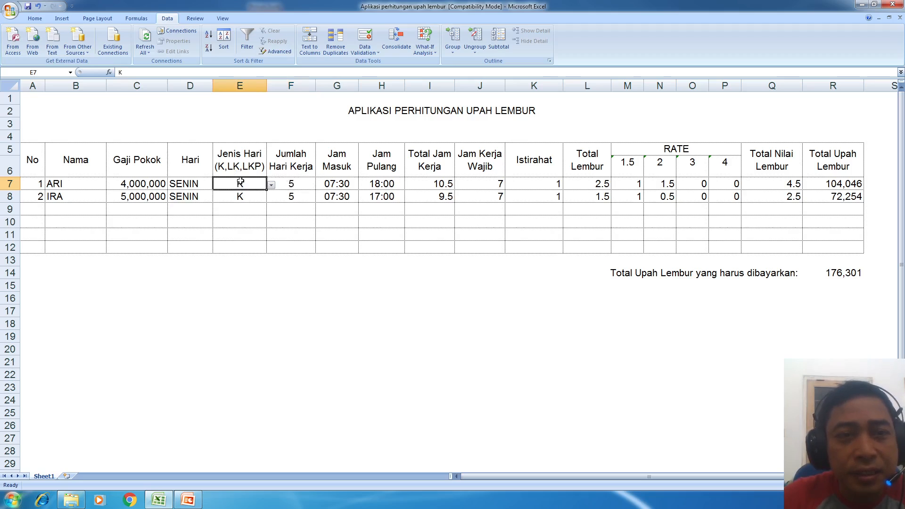
click(300, 183)
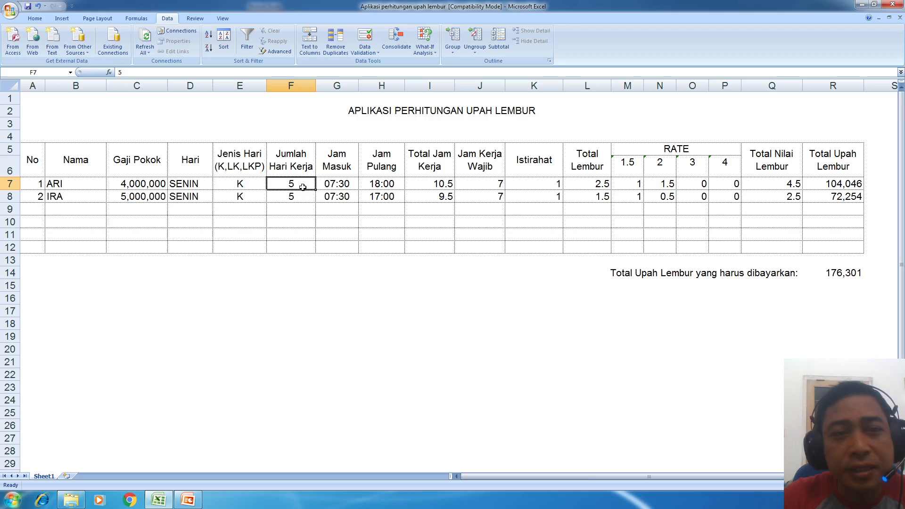
- Try a Whole number between rule for F7, then cancel without applying it
click(364, 35)
click(406, 218)
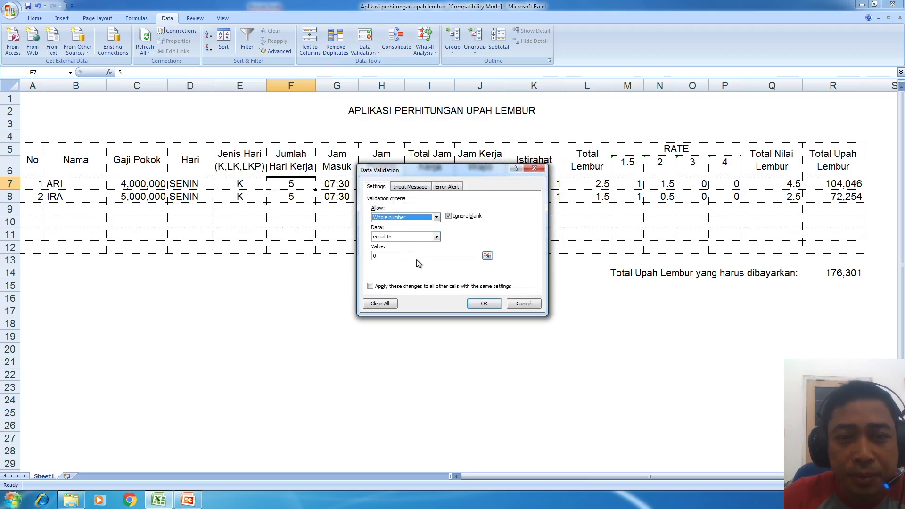
click(420, 238)
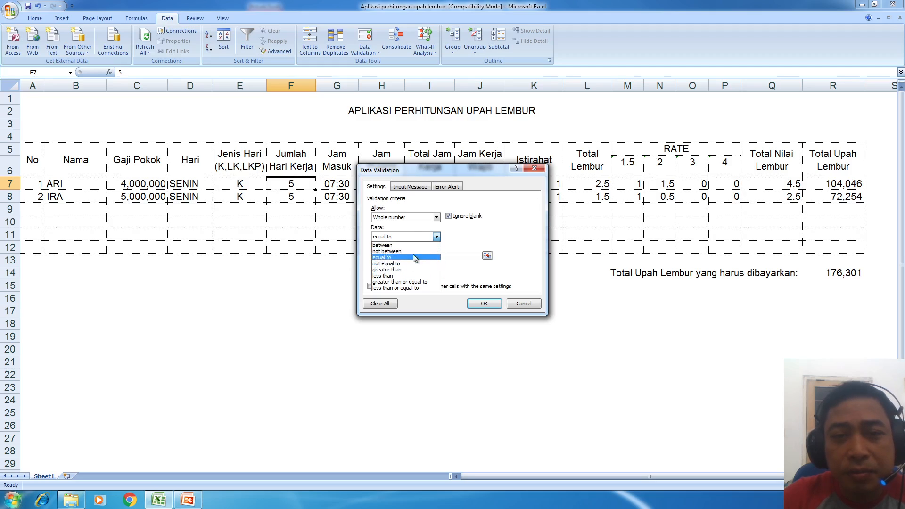
click(431, 245)
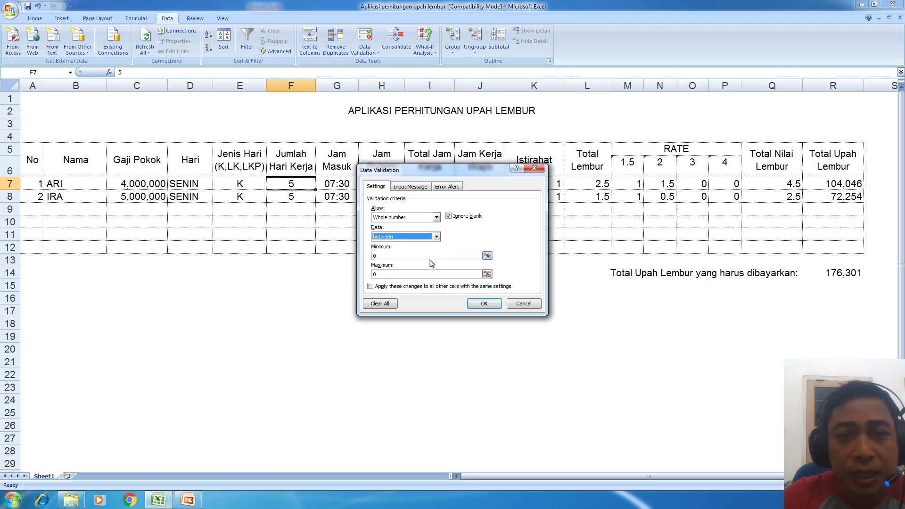
click(403, 257)
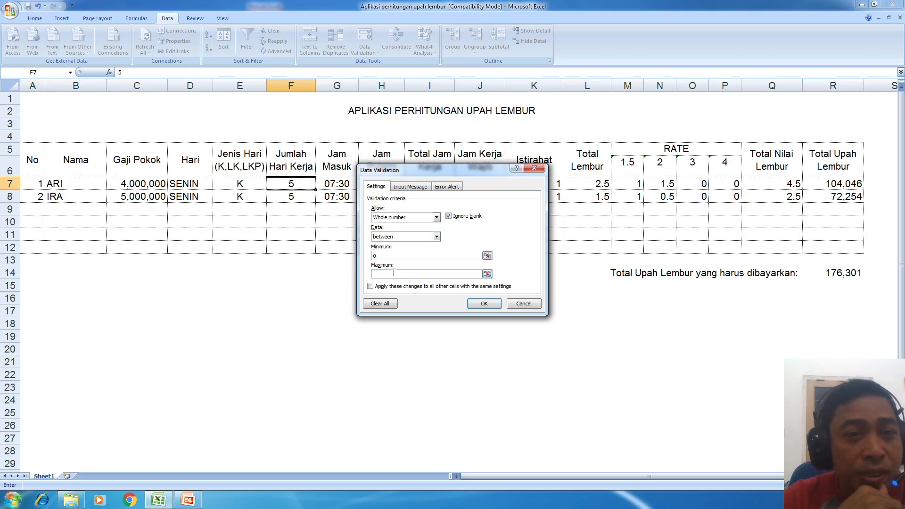
click(394, 218)
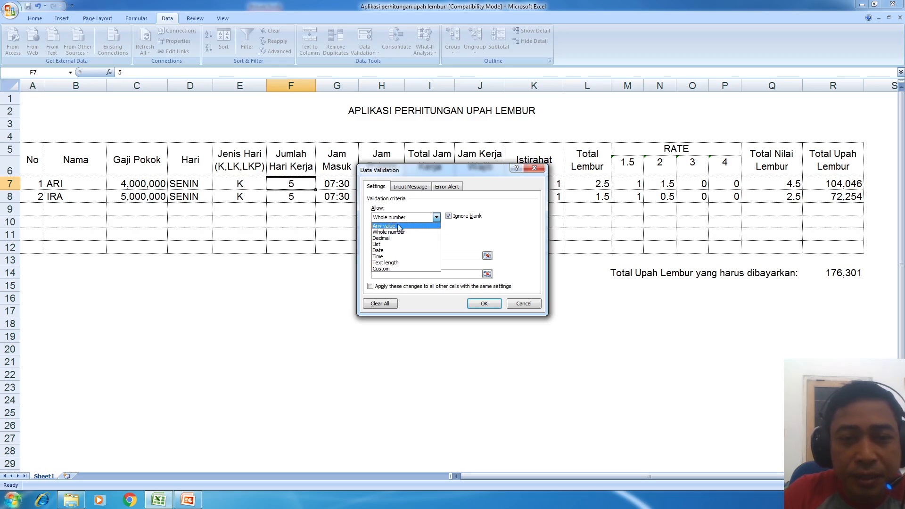
click(523, 303)
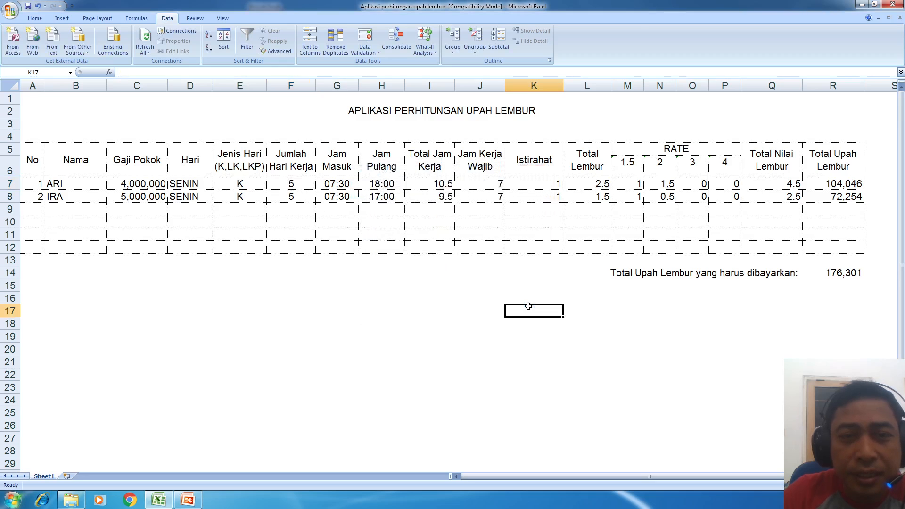
- Enter 0 in F7, restore it to 5, and select F7:F8
text(0)
key(Return)
click(292, 185)
text(5)
key(Return)
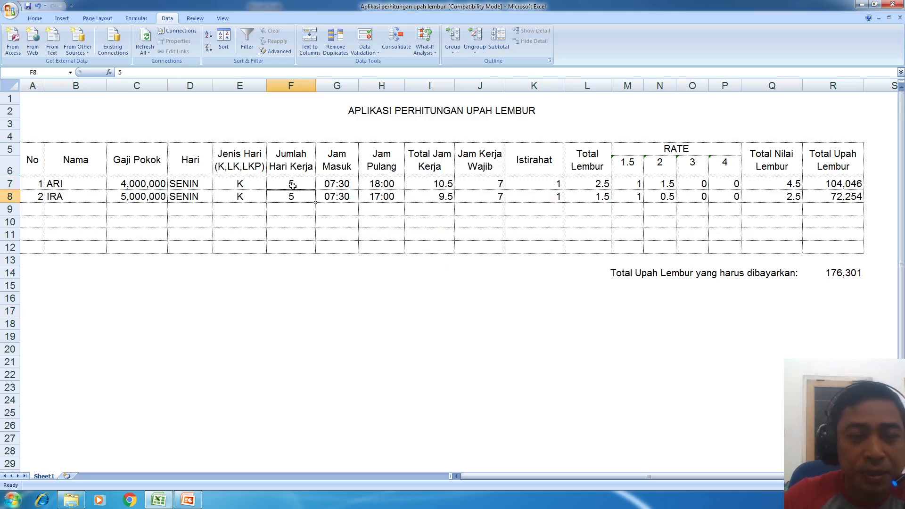
click(292, 185)
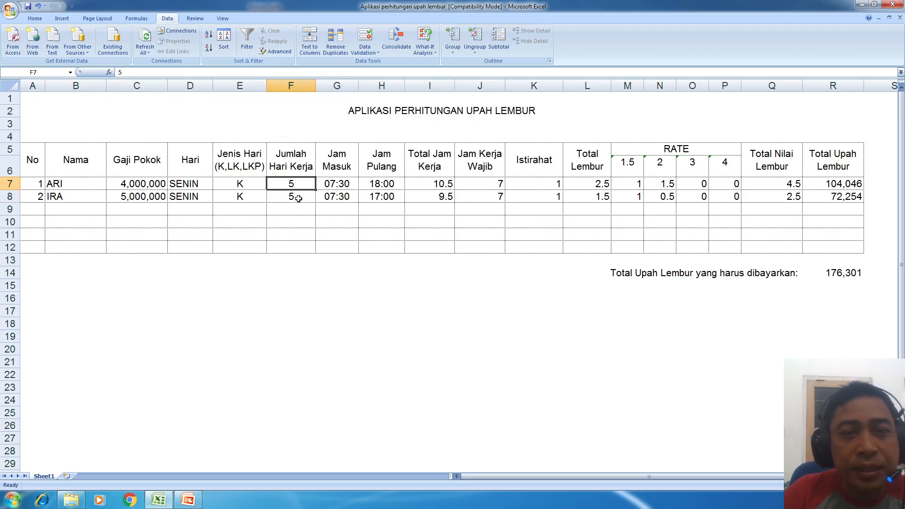
shift+click(298, 198)
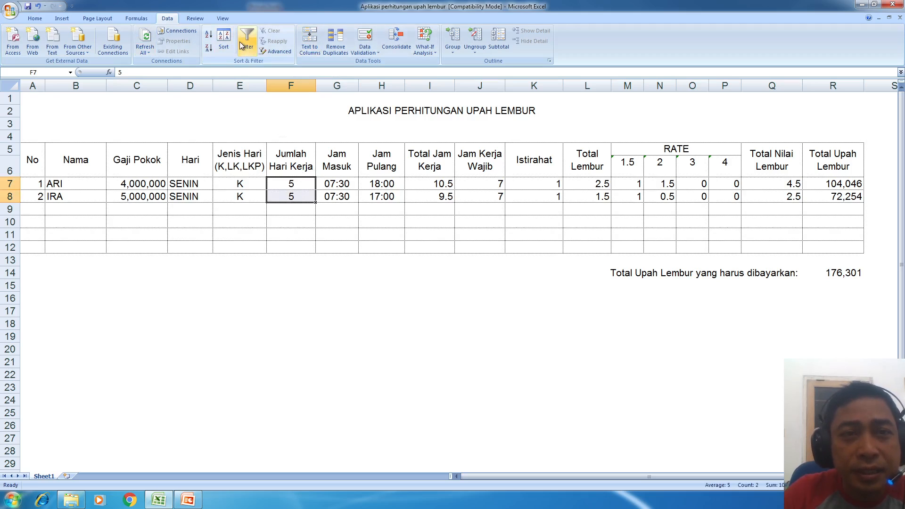
- Restrict F7:F8 to whole numbers between minimum 5 and maximum 6
click(364, 37)
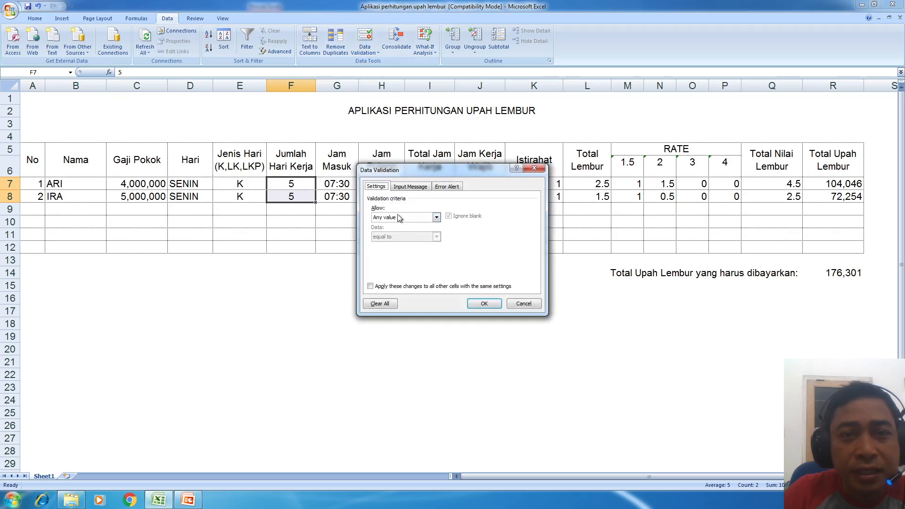
click(397, 216)
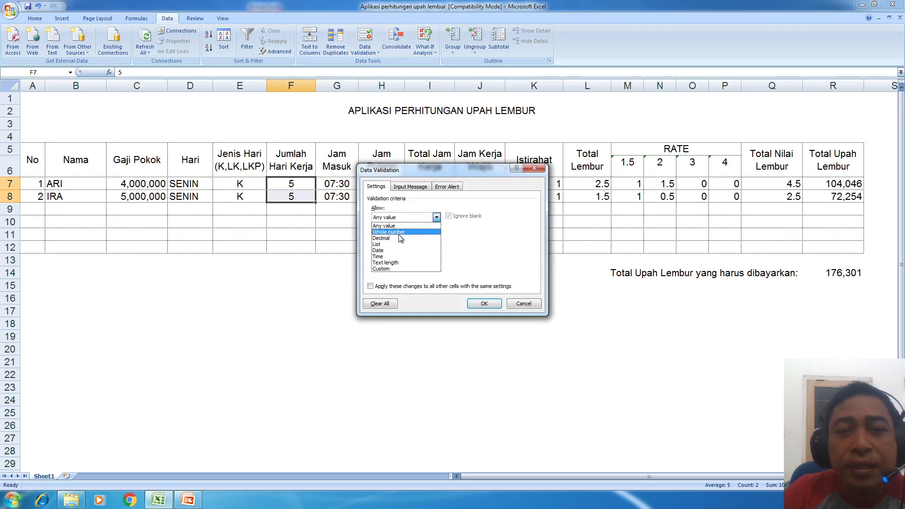
click(400, 233)
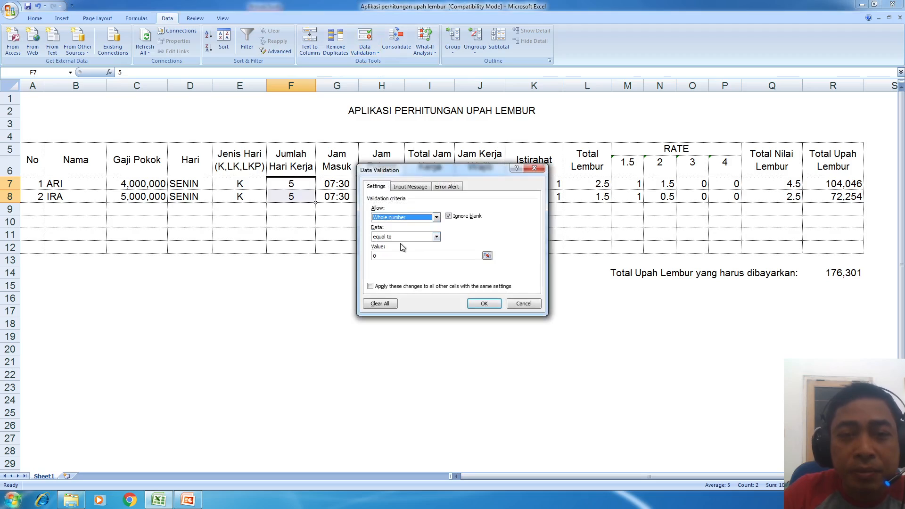
click(402, 237)
click(400, 244)
click(398, 256)
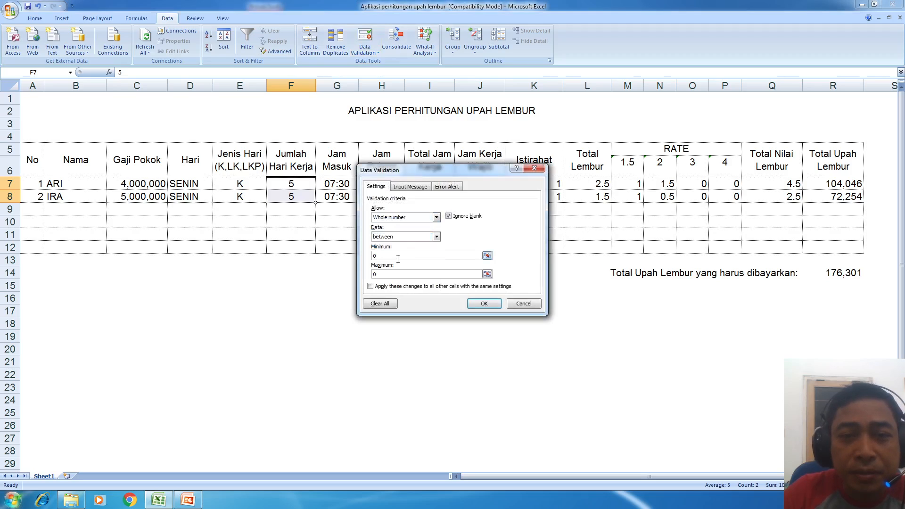
text(6)
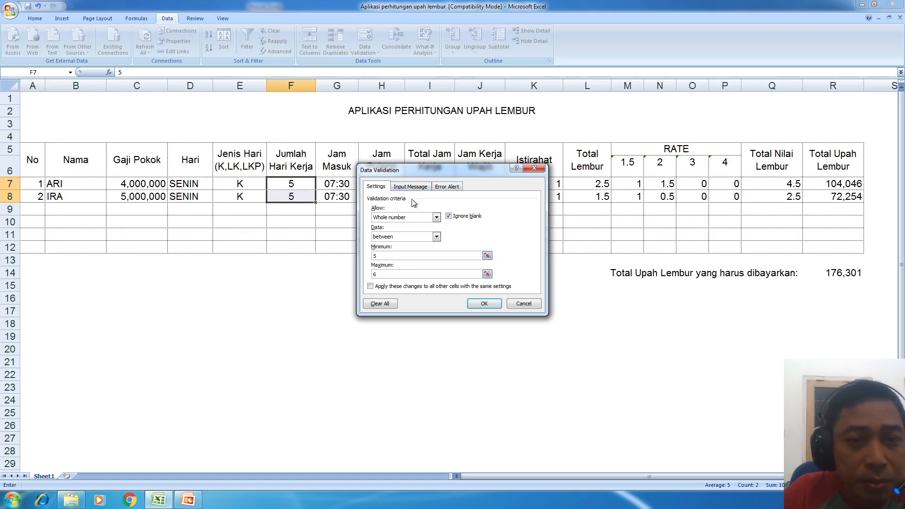
click(414, 218)
click(414, 222)
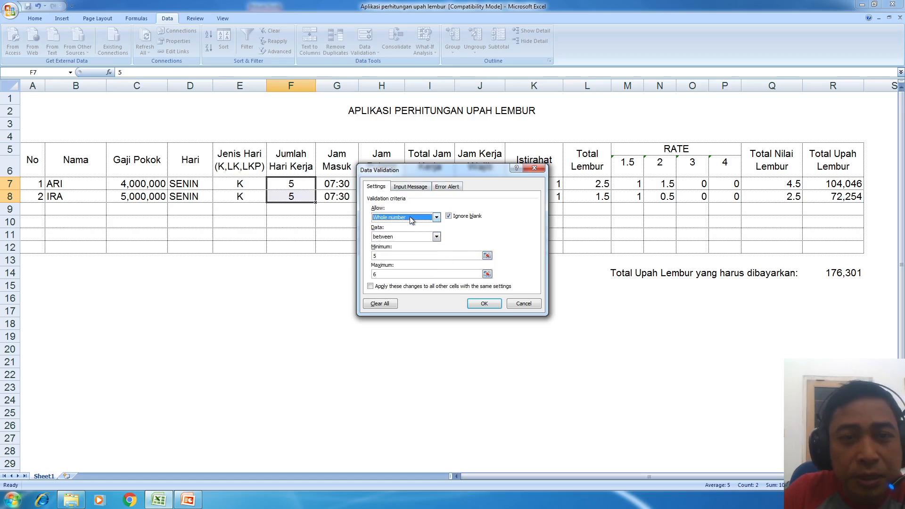
click(484, 303)
click(312, 180)
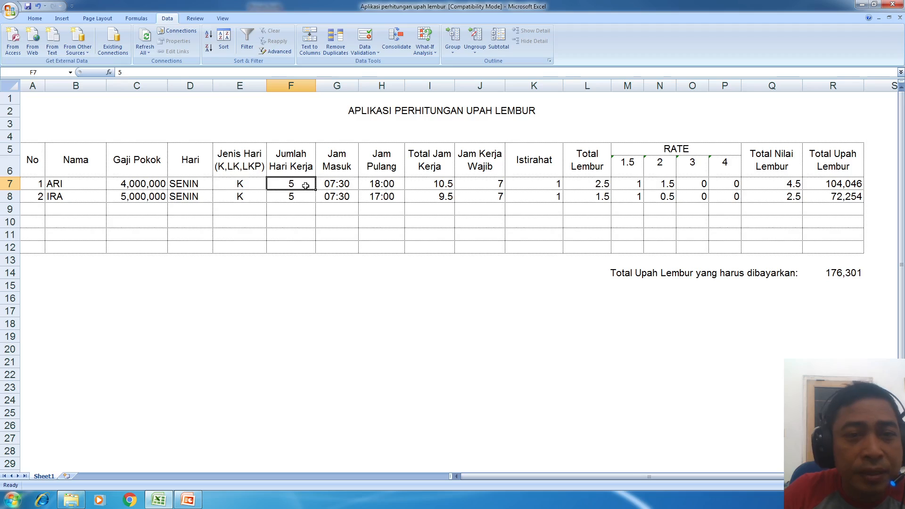
- Enter 9 in F7, see it rejected, retry, and set ARI's working days to 6
double_click(305, 185)
key(BackSpace)
text(9)
key(Return)
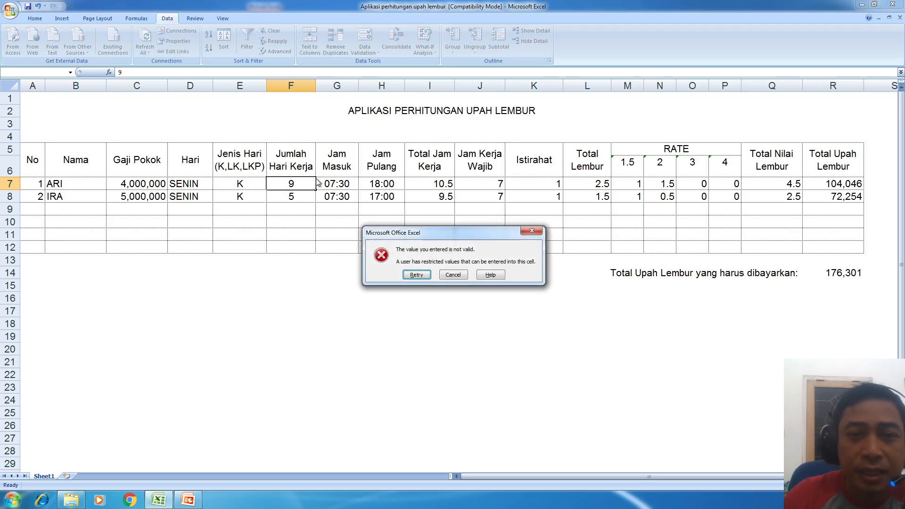
key(Return)
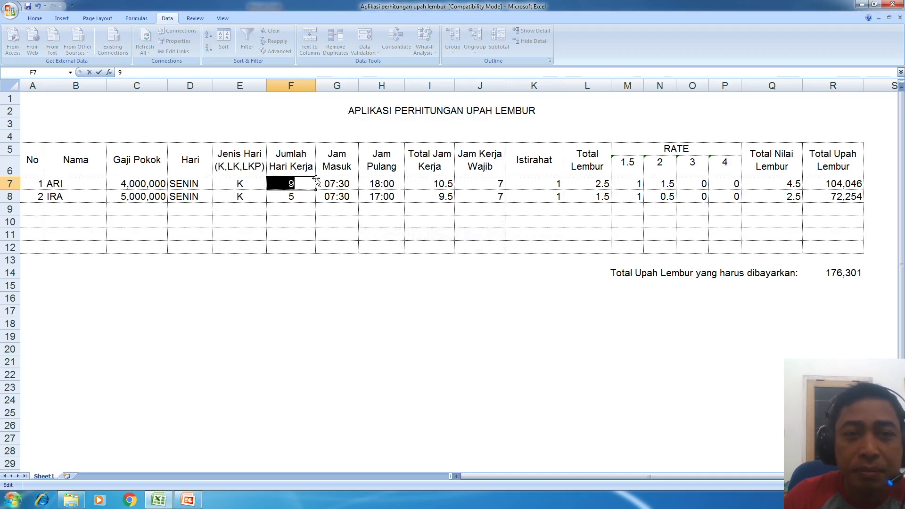
text(6)
key(Return)
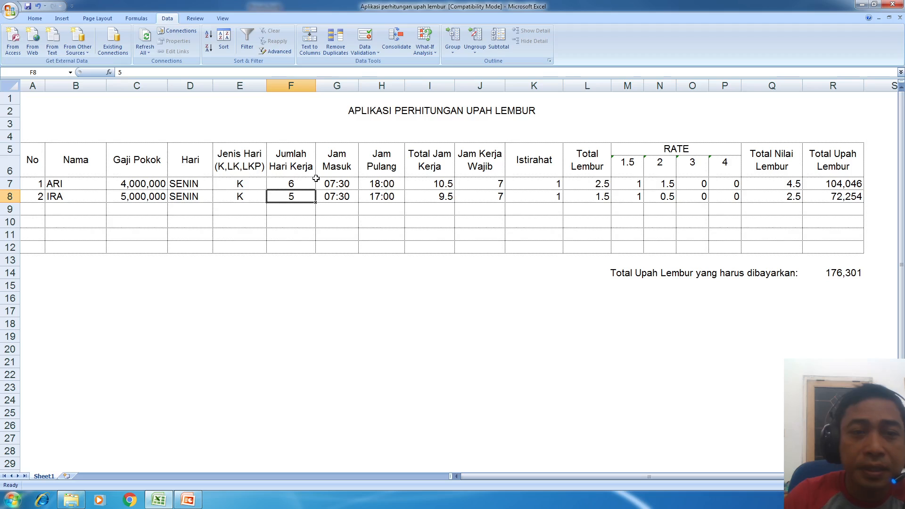
- Enter 5 in F8, then move through the Jam Masuk and Jam Pulang cells G7:H8
text(5)
key(Return)
key(Up)
key(Up)
key(Down)
key(Up)
key(Right)
key(Right)
key(Left)
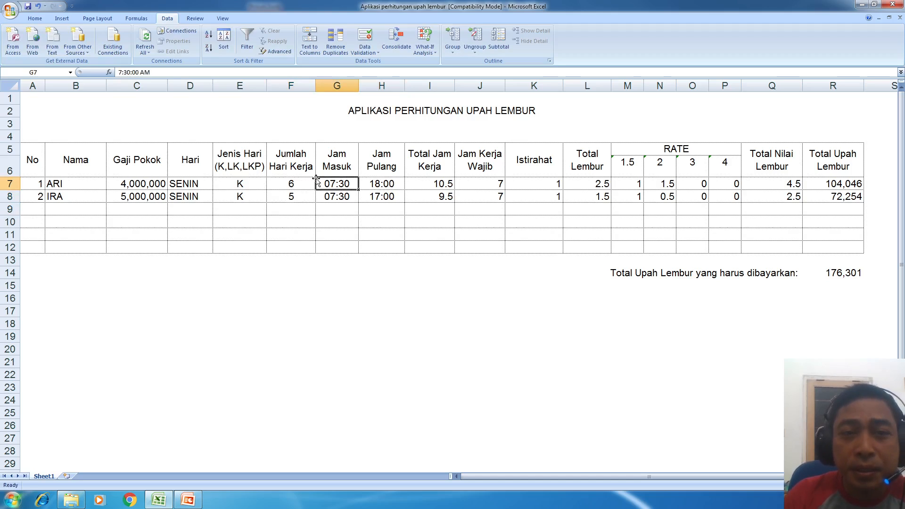
key(Right)
key(Left)
key(Right)
key(Down)
key(Left)
key(Up)
key(Right)
key(Down)
key(Left)
key(Up)
key(Right)
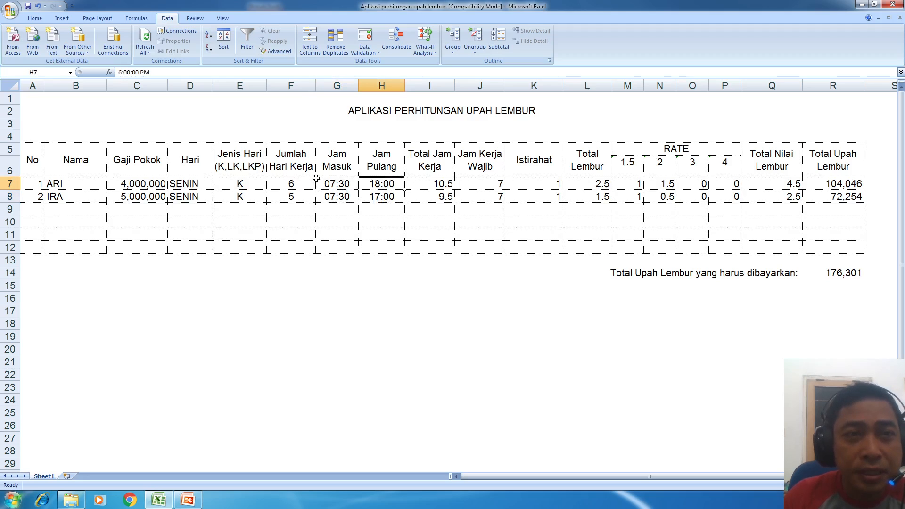
- Step across ARI's Total Jam Kerja, Total Lembur and rate cells in row 7
key(Right)
key(Down)
key(Up)
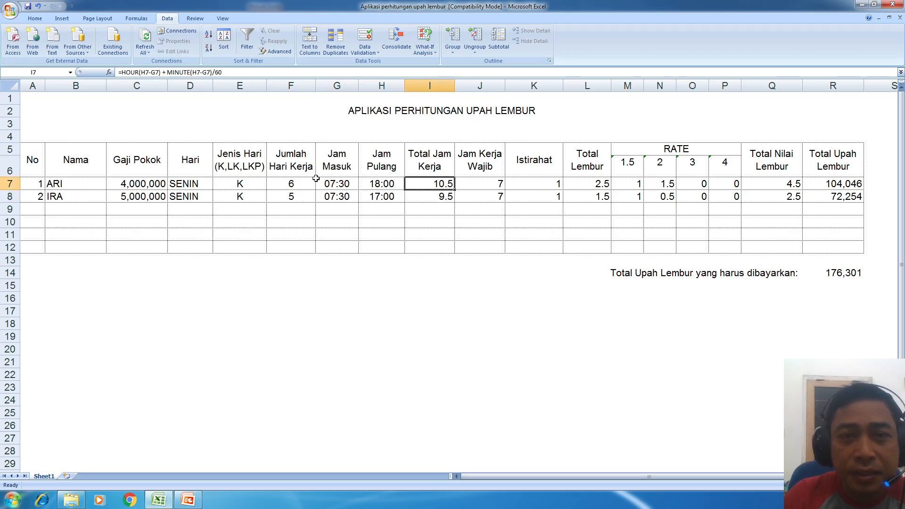
key(Right)
key(Right)
key(Right)
key(Right)
key(Right)
key(Right)
key(Left)
key(Left)
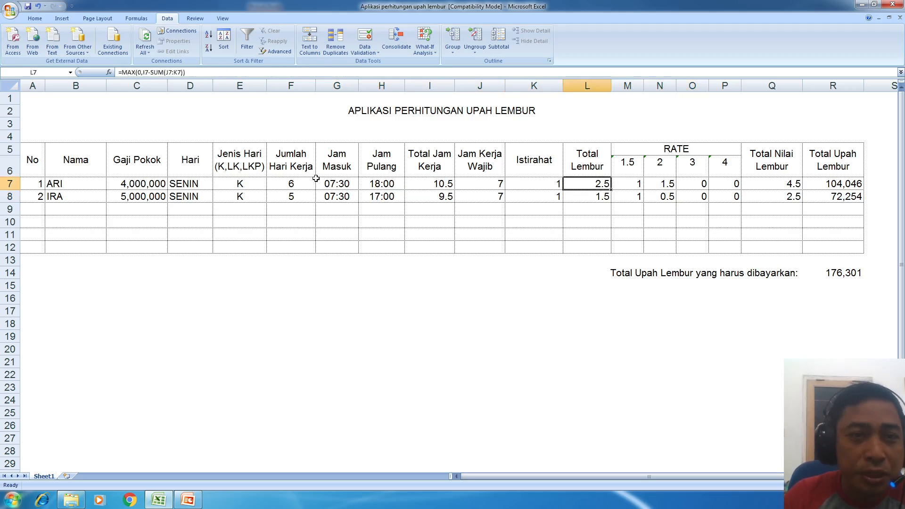
key(Left)
key(Left)
key(Left)
key(Left)
key(Left)
key(Left)
key(Left)
key(Left)
key(Left)
key(Right)
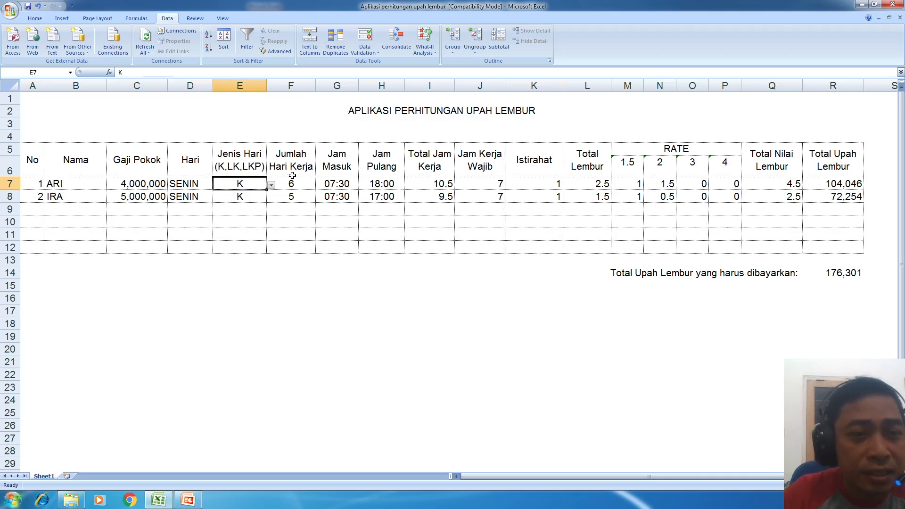
click(132, 183)
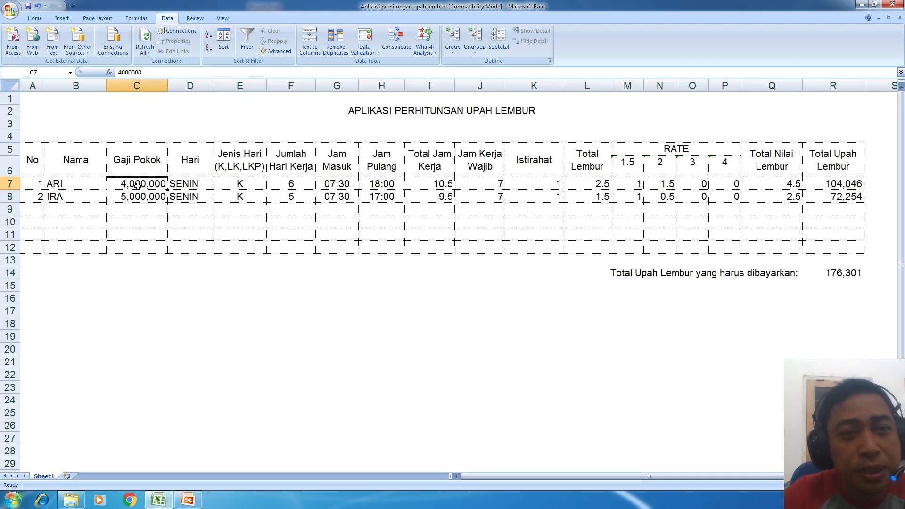
click(137, 198)
click(143, 185)
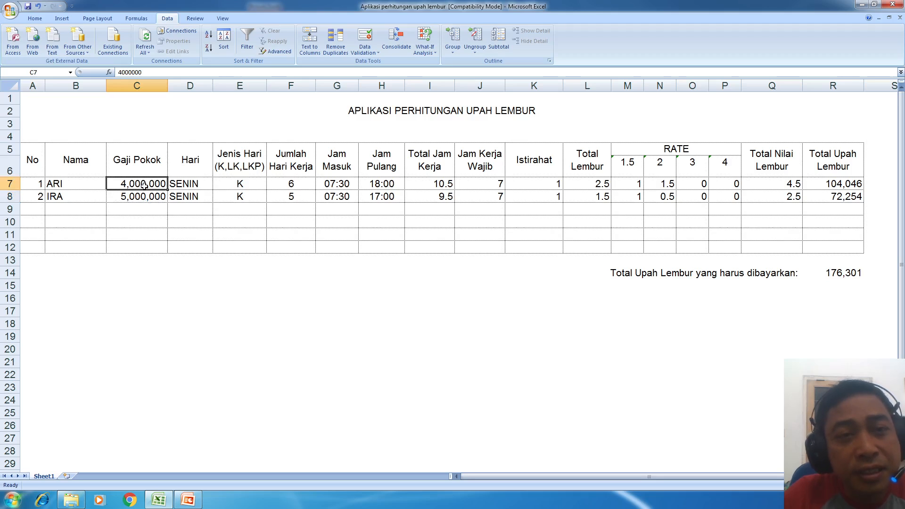
double_click(144, 185)
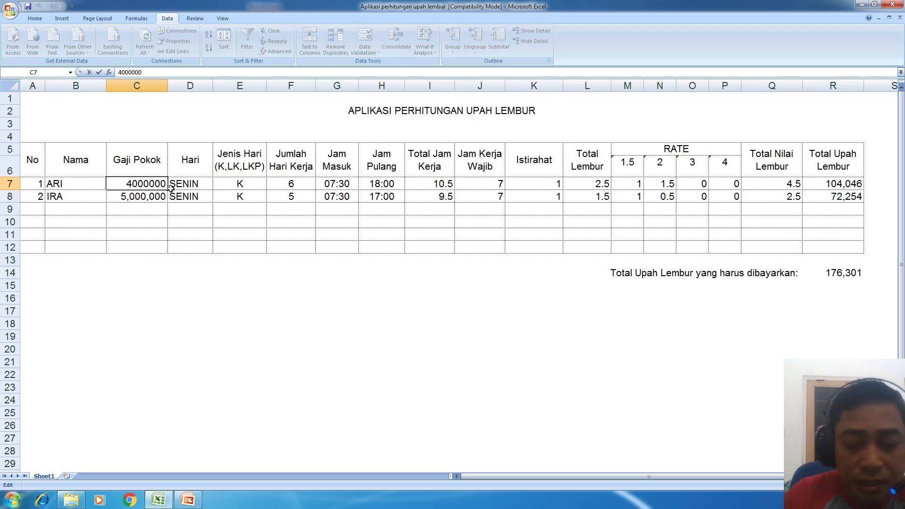
text(A)
key(Return)
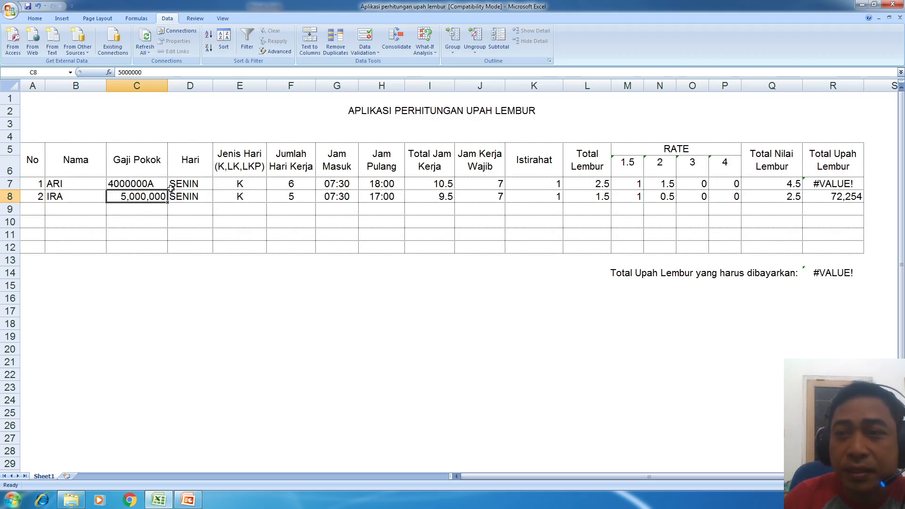
key(Up)
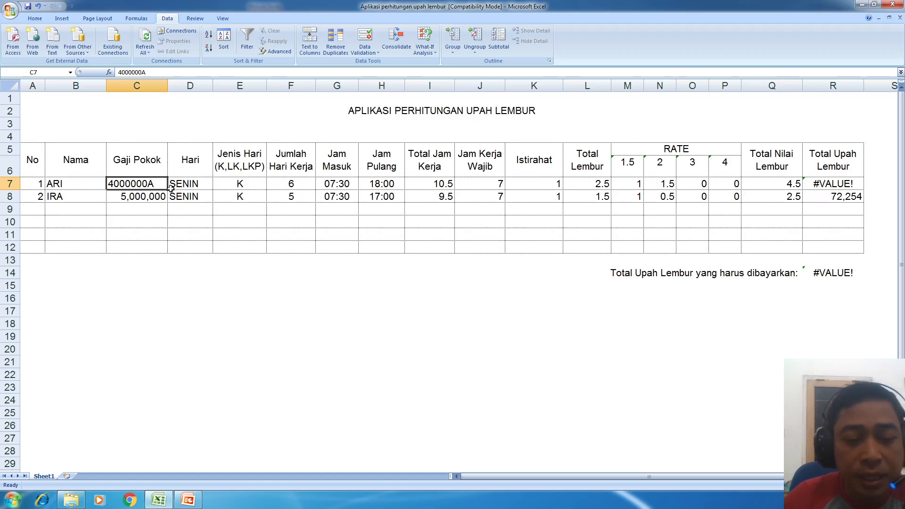
key(F2)
key(BackSpace)
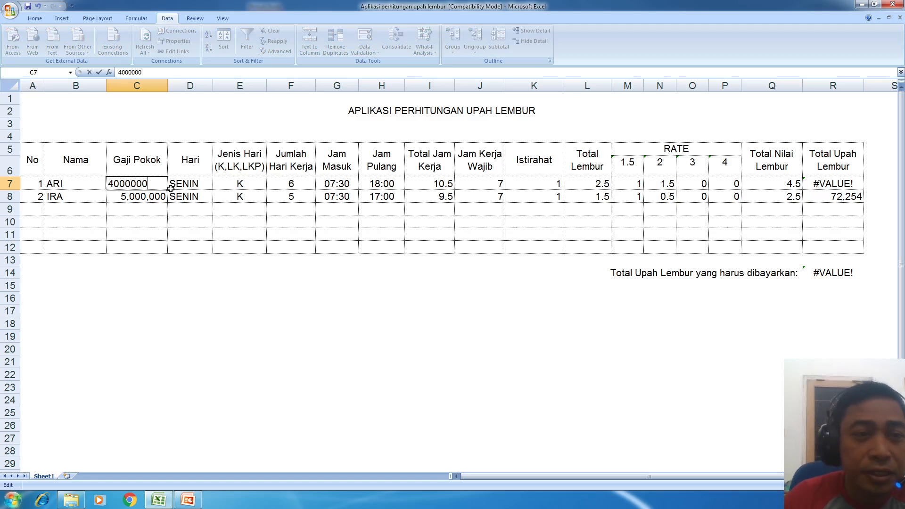
key(Return)
click(130, 183)
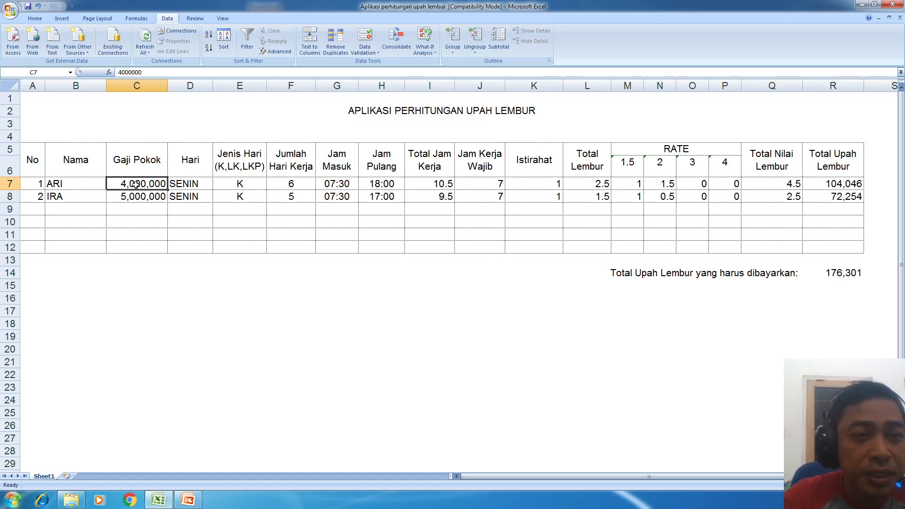
- Open Data Validation for C7 and try Whole number and Decimal rules without limits
click(364, 36)
click(423, 217)
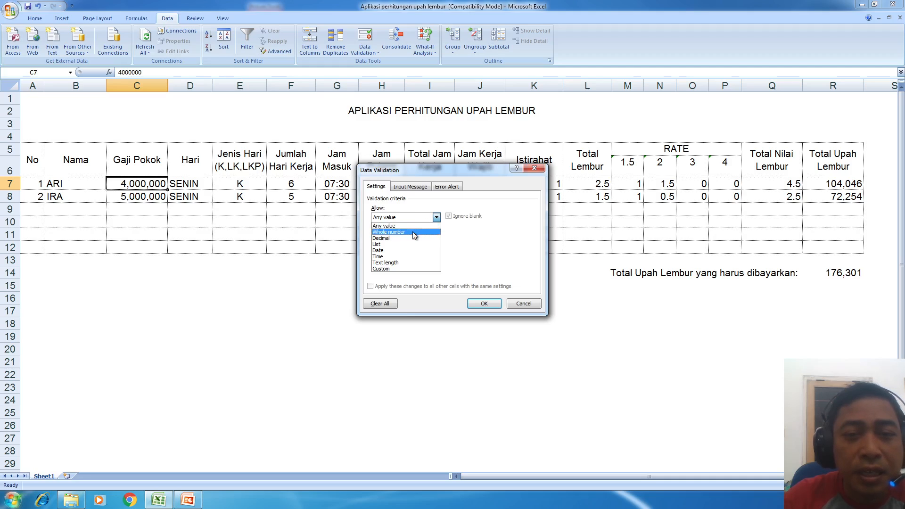
click(411, 231)
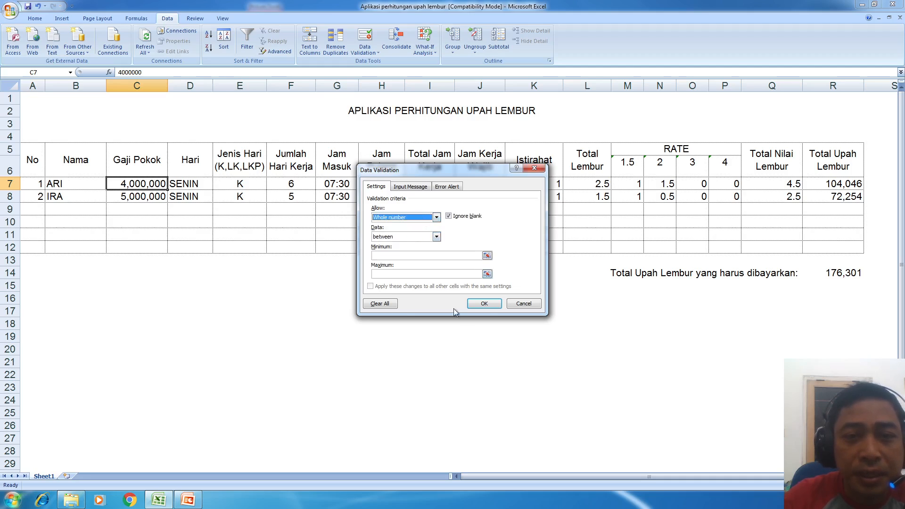
click(484, 303)
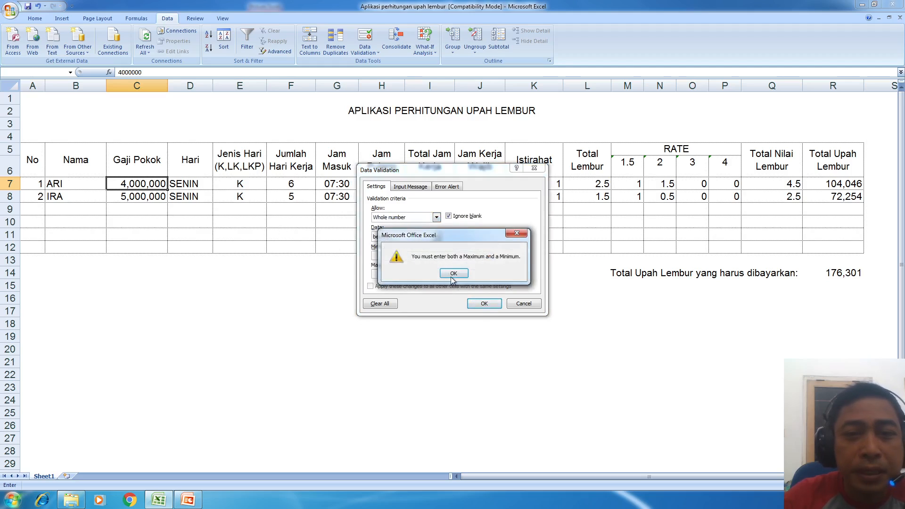
click(453, 274)
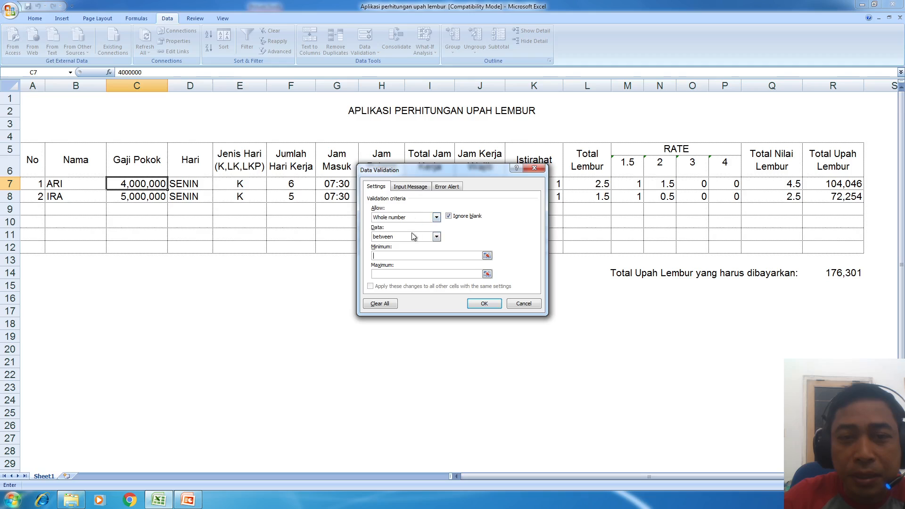
click(436, 216)
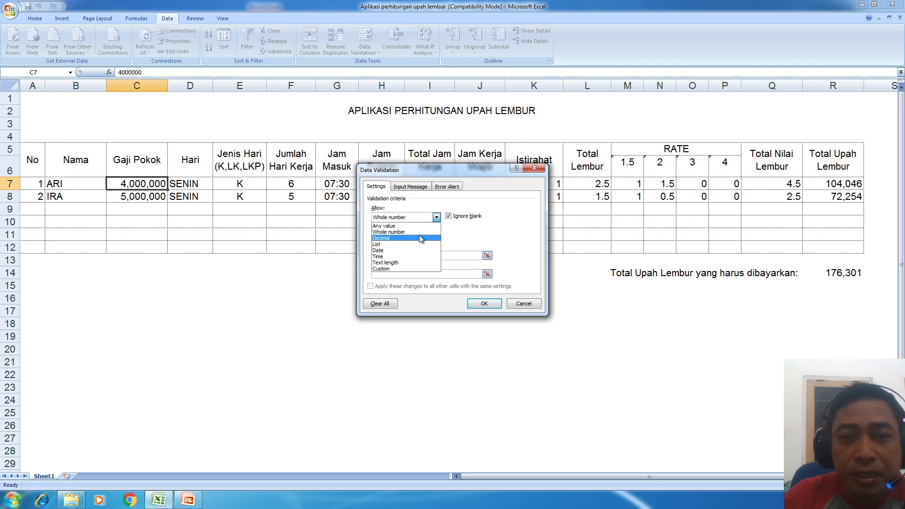
click(419, 239)
click(422, 236)
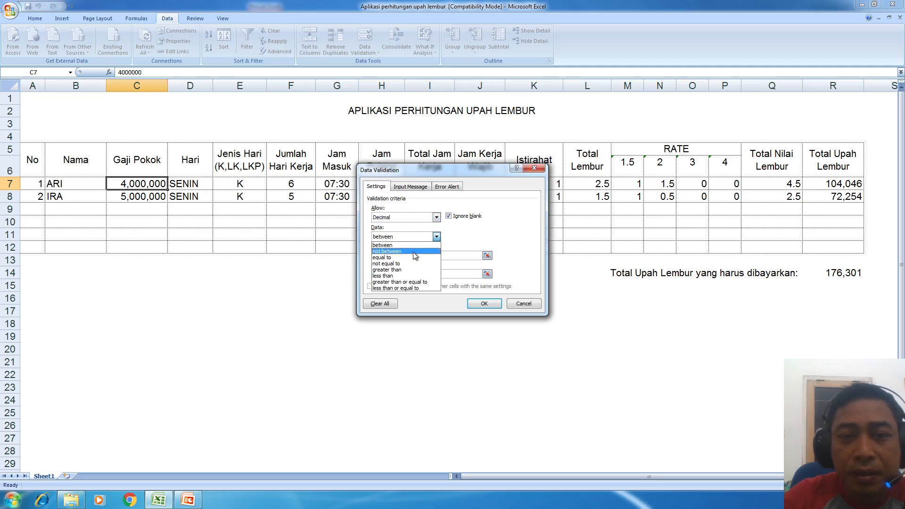
click(413, 257)
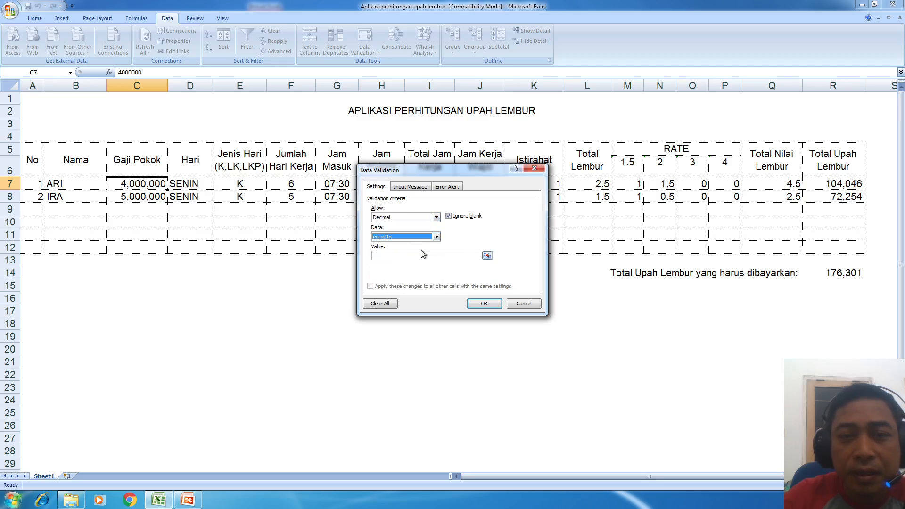
click(479, 304)
- Allow whole numbers between 2000000 and 10000000 for C7 and apply the rule
click(436, 216)
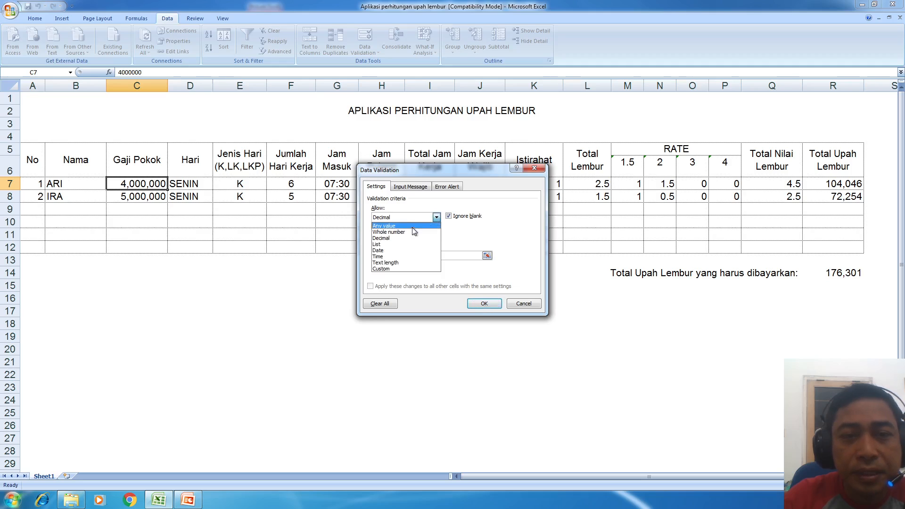
click(411, 232)
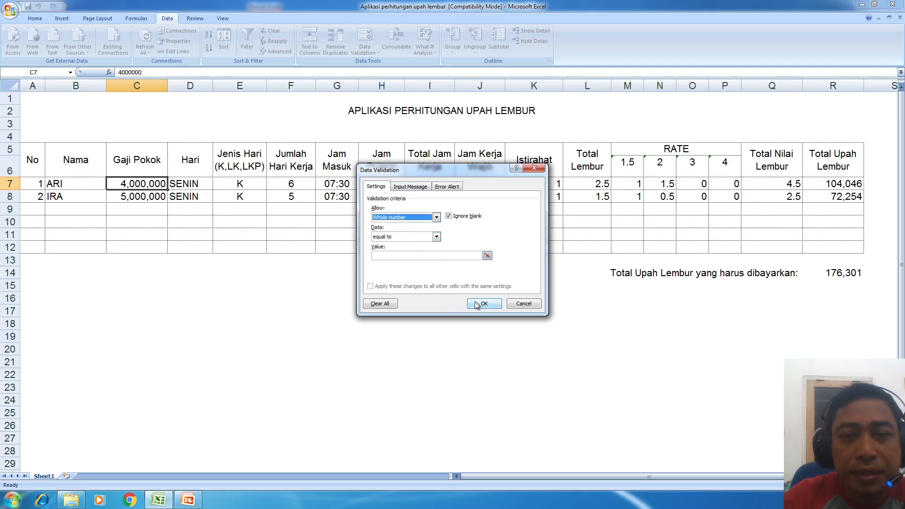
click(475, 304)
click(453, 272)
click(411, 234)
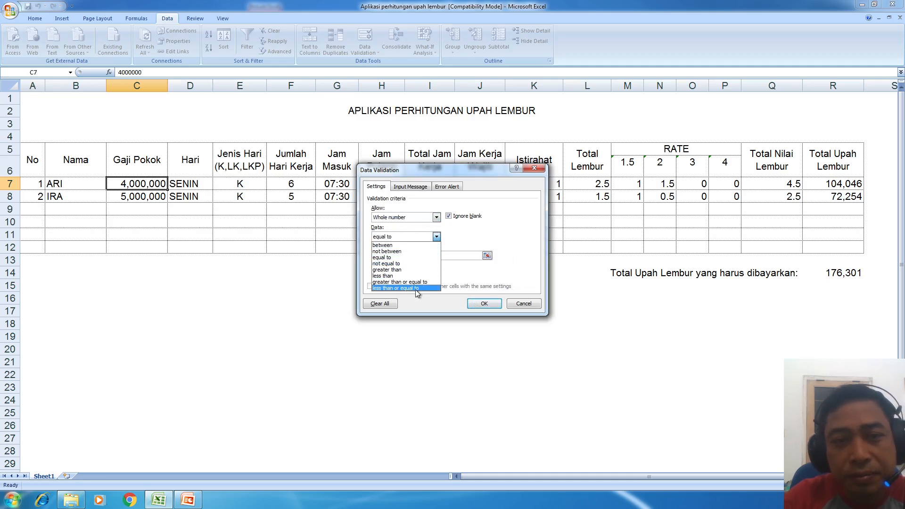
click(399, 245)
click(409, 256)
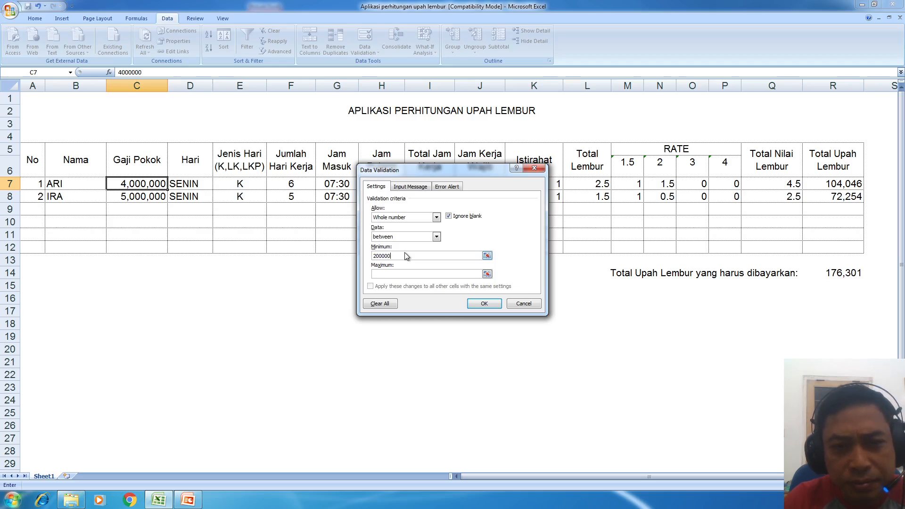
click(410, 275)
text(10000000)
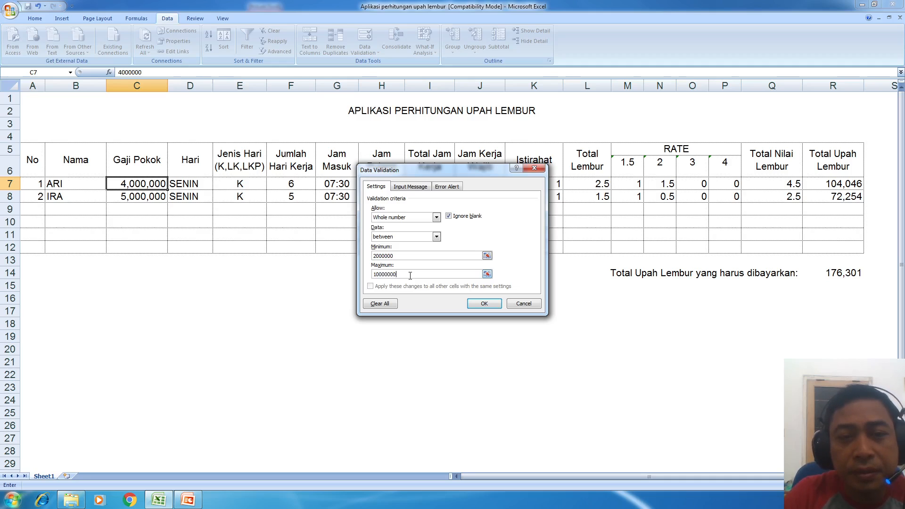
click(483, 304)
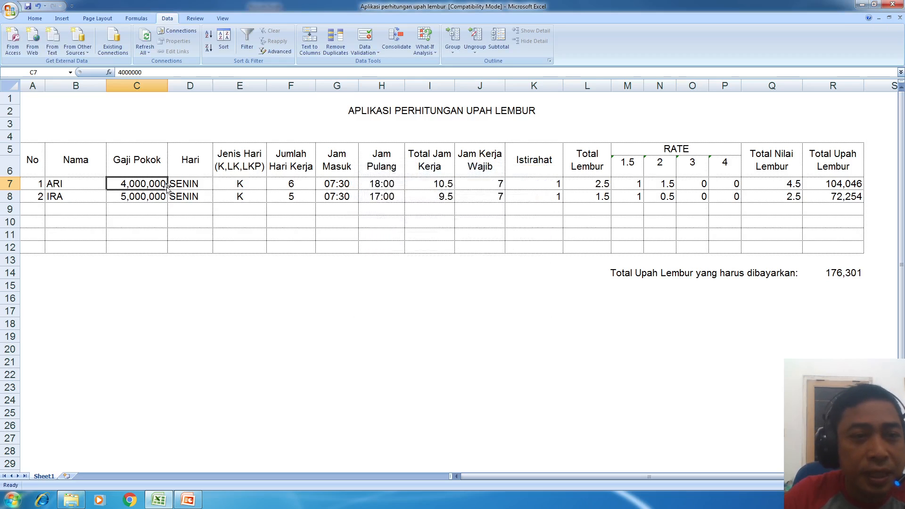
- Enter 1000000 in C7, see it rejected and cancelled back to 4,000,000, then reopen Data Validation
double_click(149, 184)
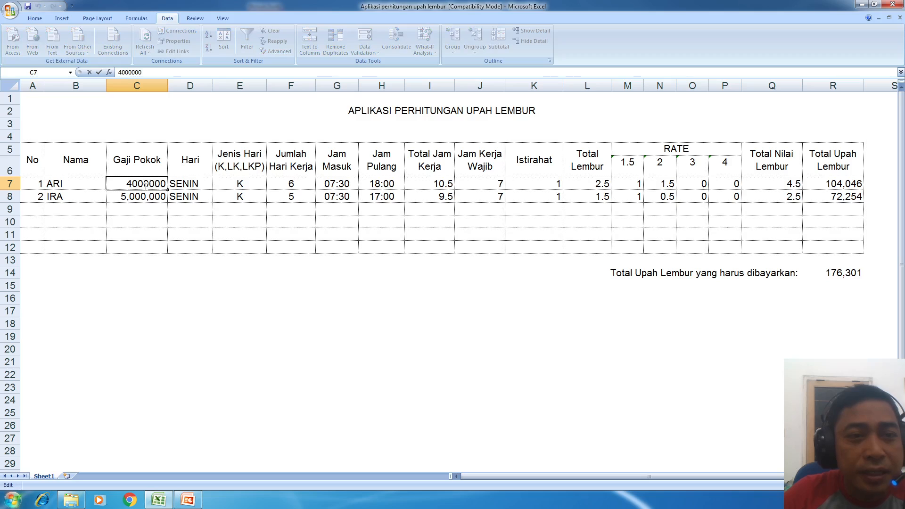
drag(123, 182, 132, 185)
click(127, 186)
text(1)
click(329, 295)
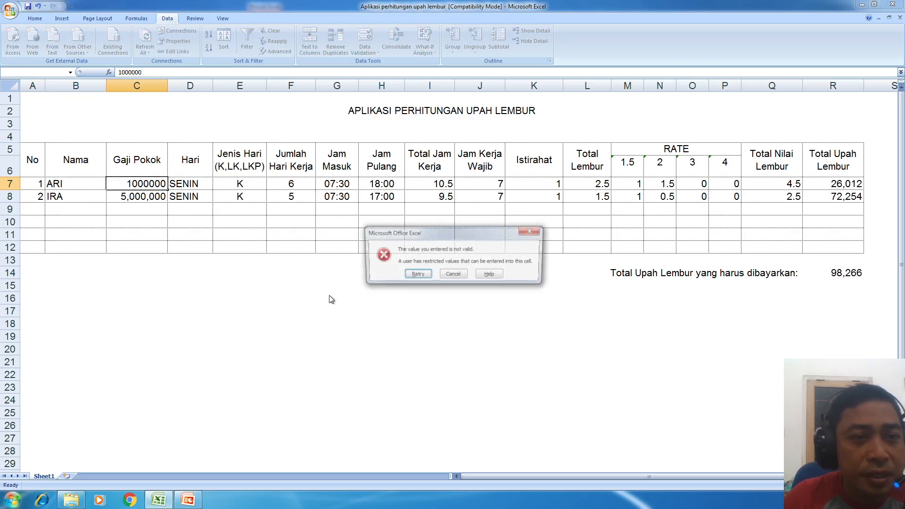
key(Return)
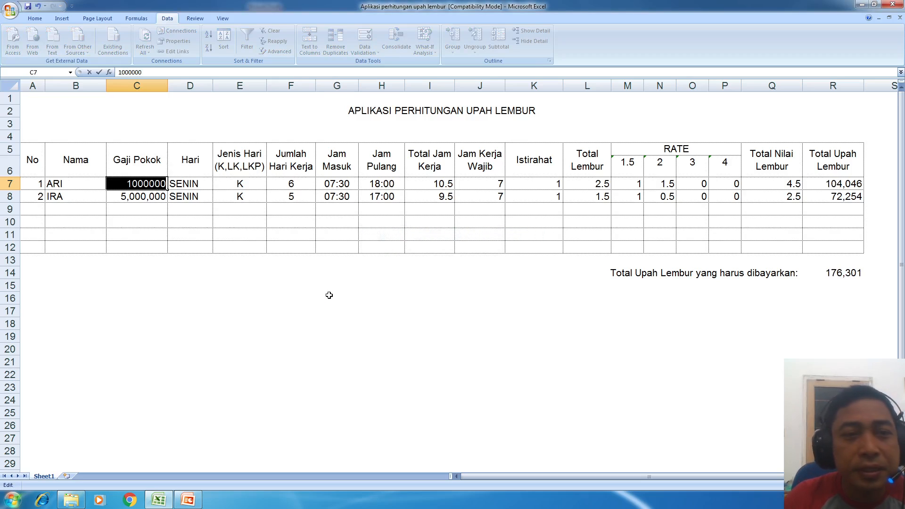
click(264, 279)
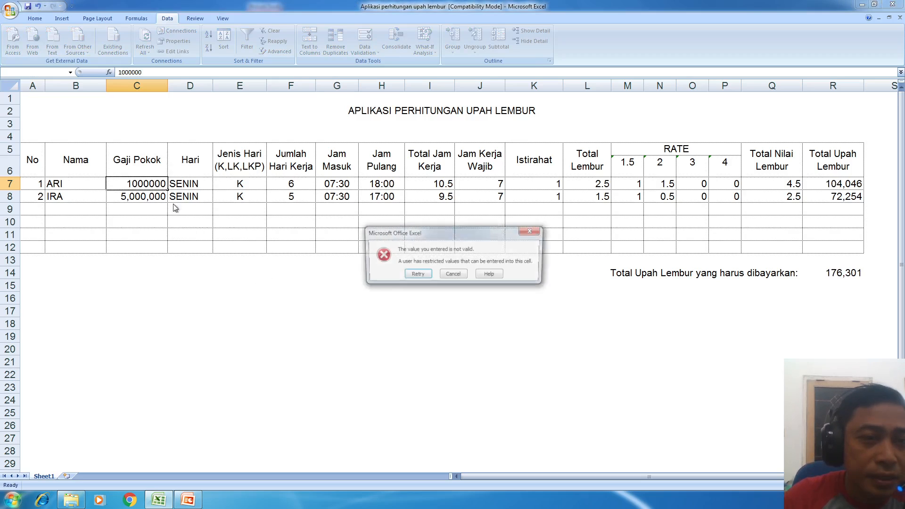
click(454, 275)
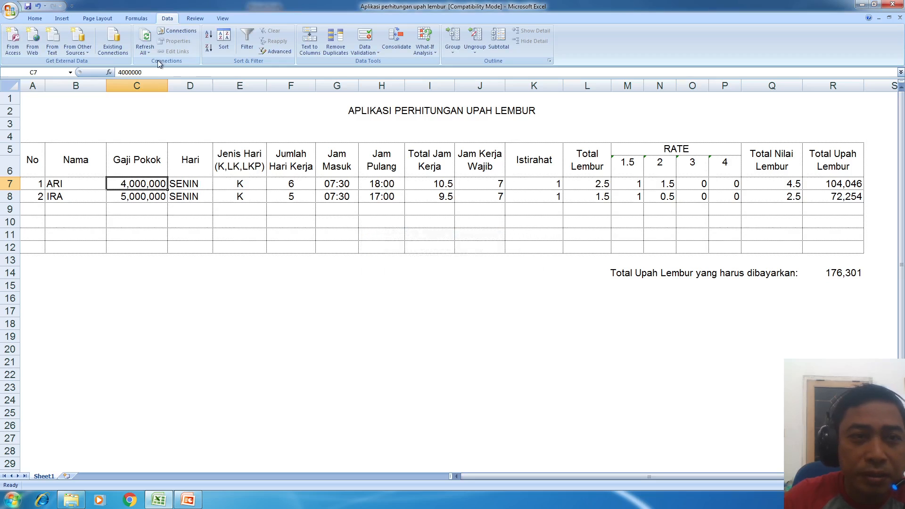
click(364, 36)
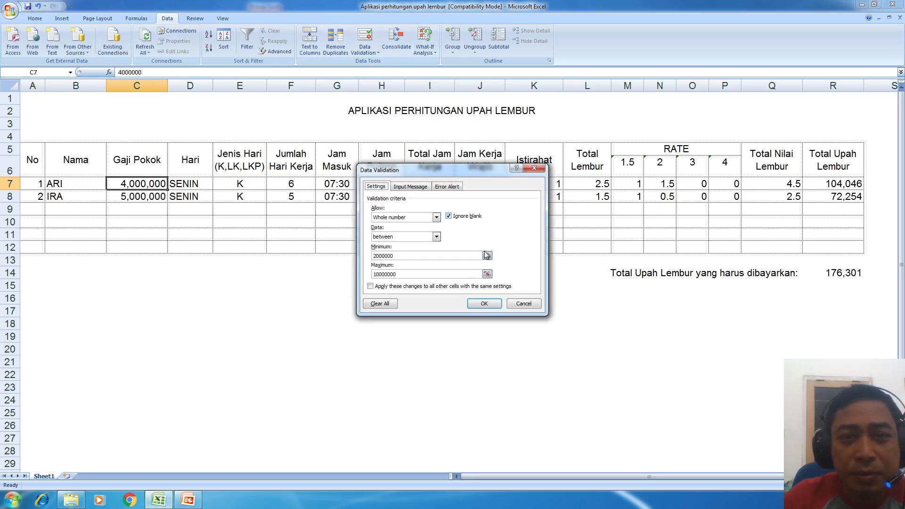
- Set the Error Alert message to 'Yang berhak lembur dengan Gaji Pokok 2Juta - 10 Juta'
click(451, 187)
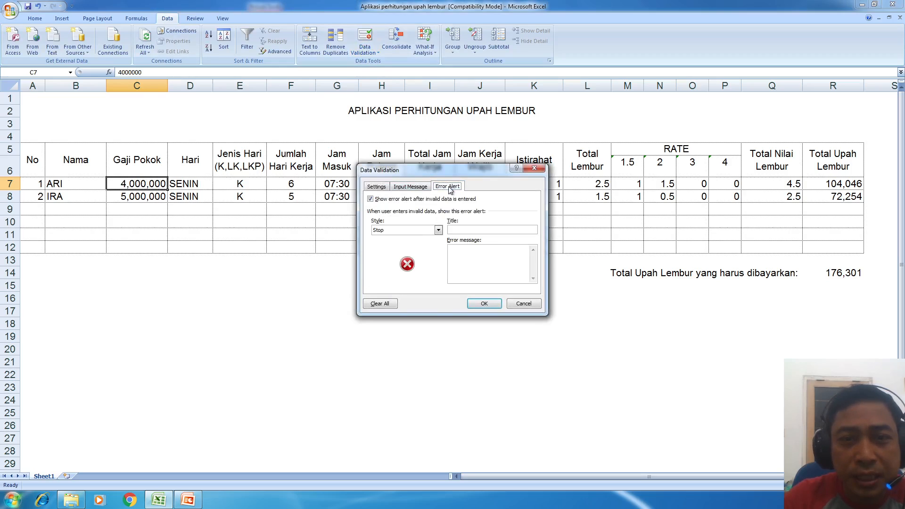
click(475, 262)
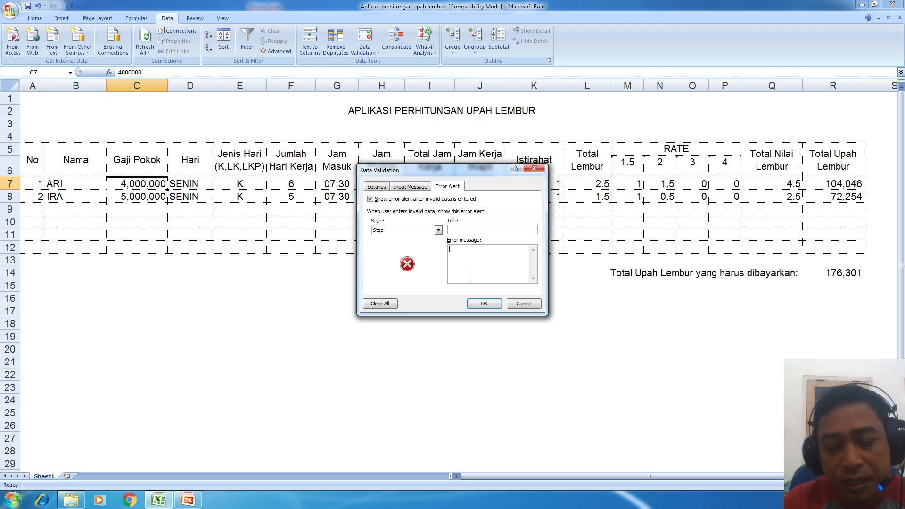
text(yANG)
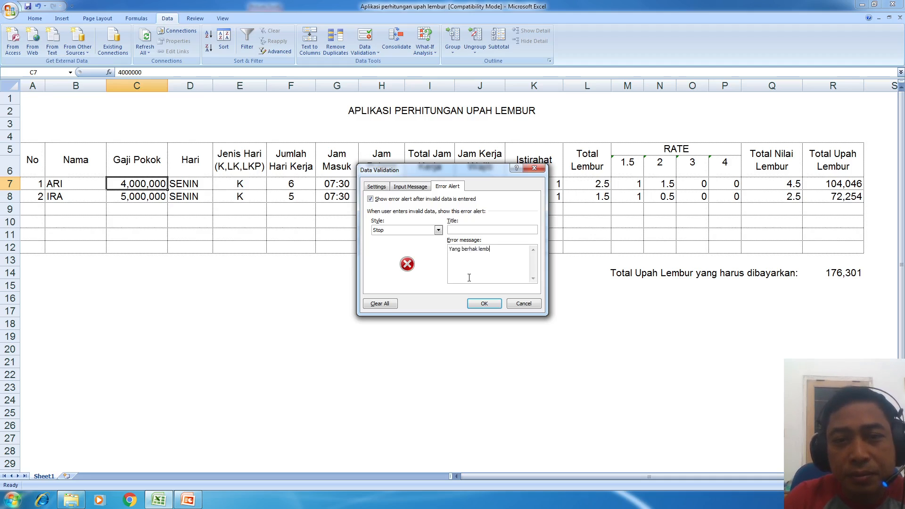
text(dengan Gaji Pokok 2Juta - 10 Juta)
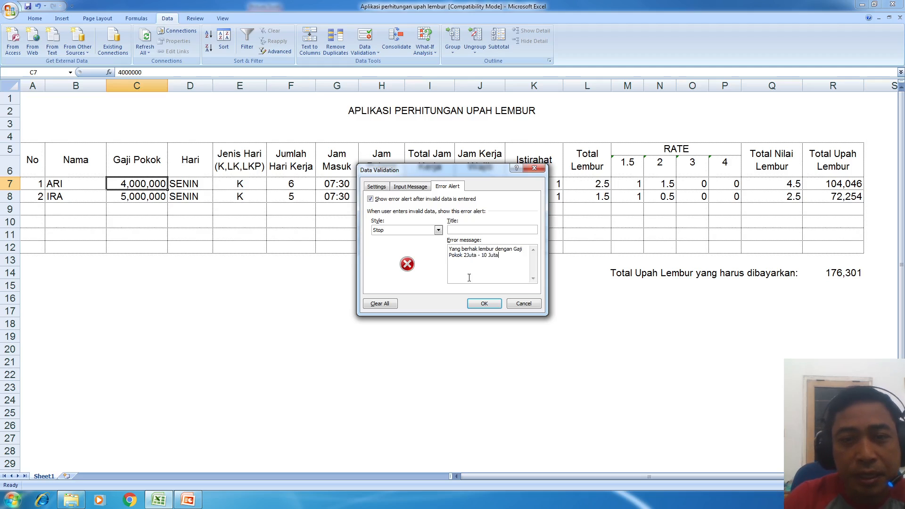
click(484, 303)
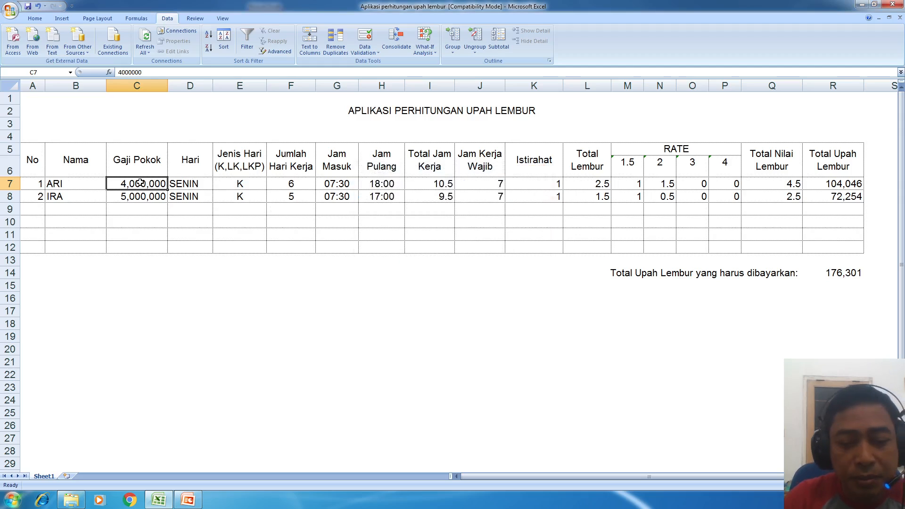
text(2)
text(900)
text(000)
key(Return)
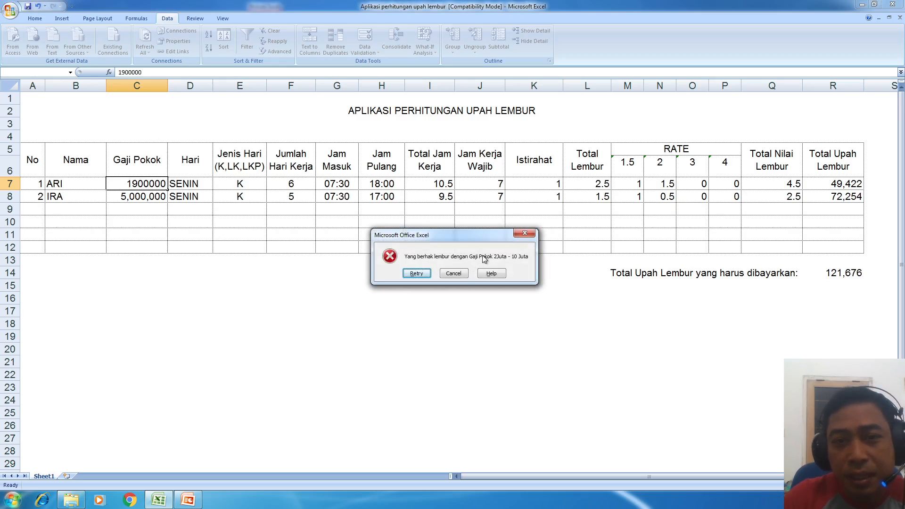
click(442, 274)
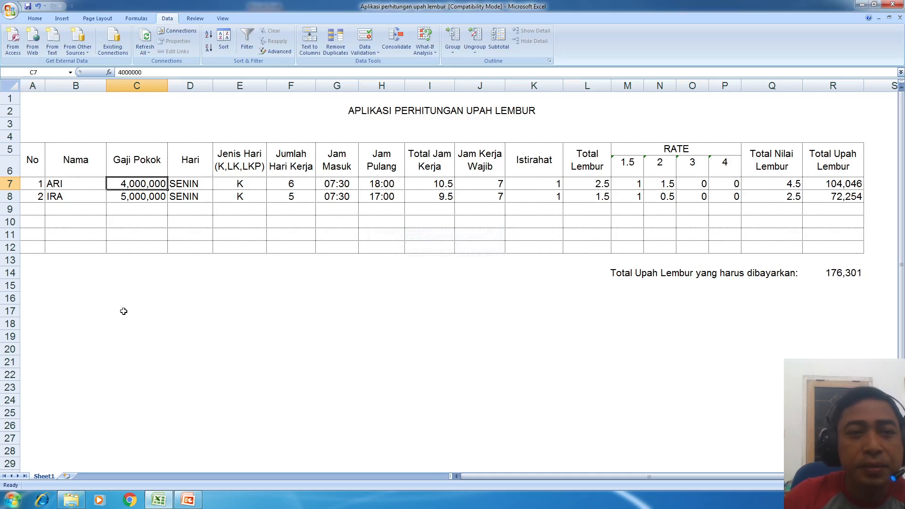
click(328, 352)
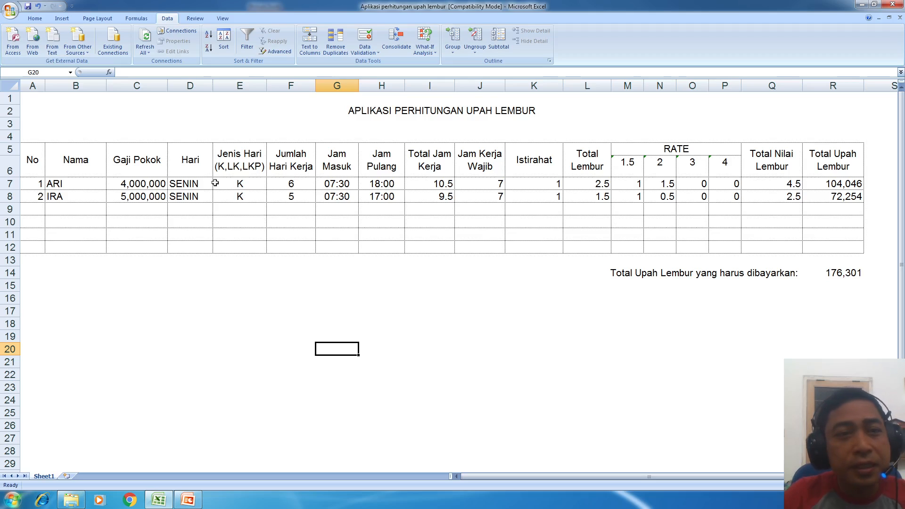
- Select ARI's input cells B7:H7 and apply the Neutral cell style
click(144, 180)
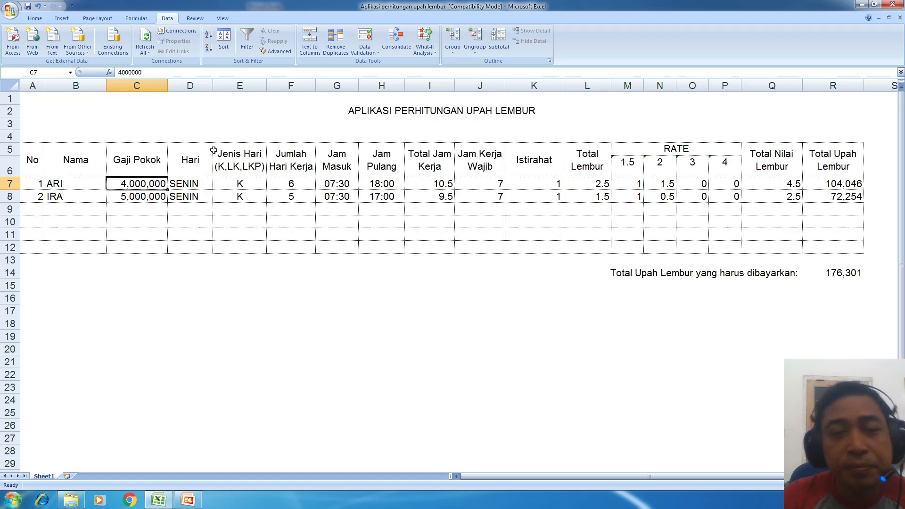
click(389, 195)
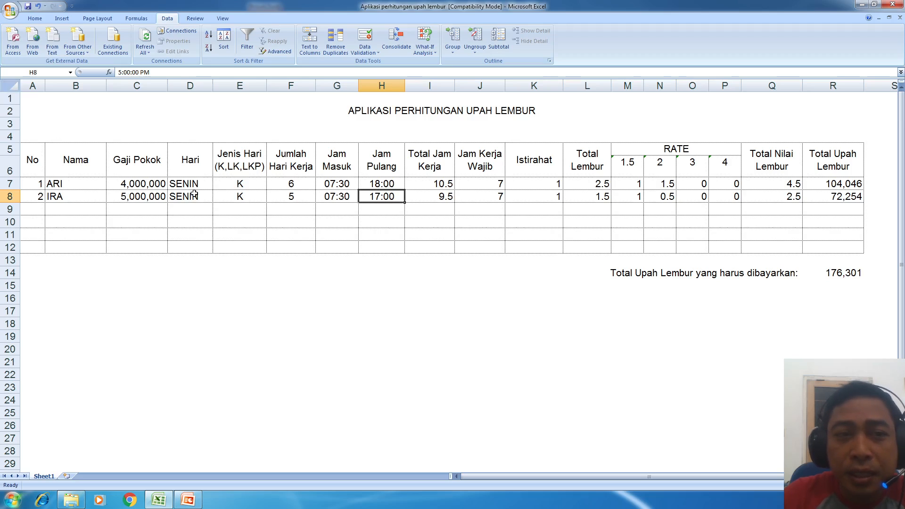
click(95, 185)
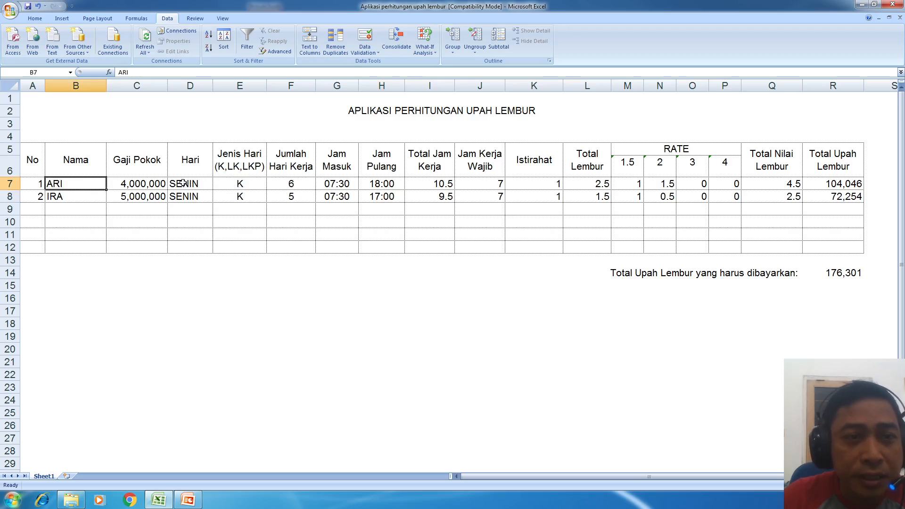
shift+click(199, 185)
shift+click(246, 184)
drag(292, 184, 366, 185)
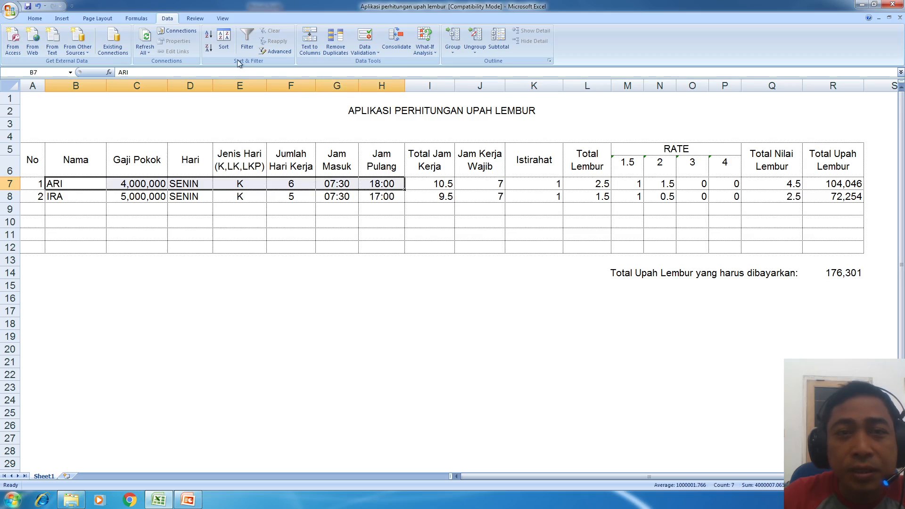
click(35, 19)
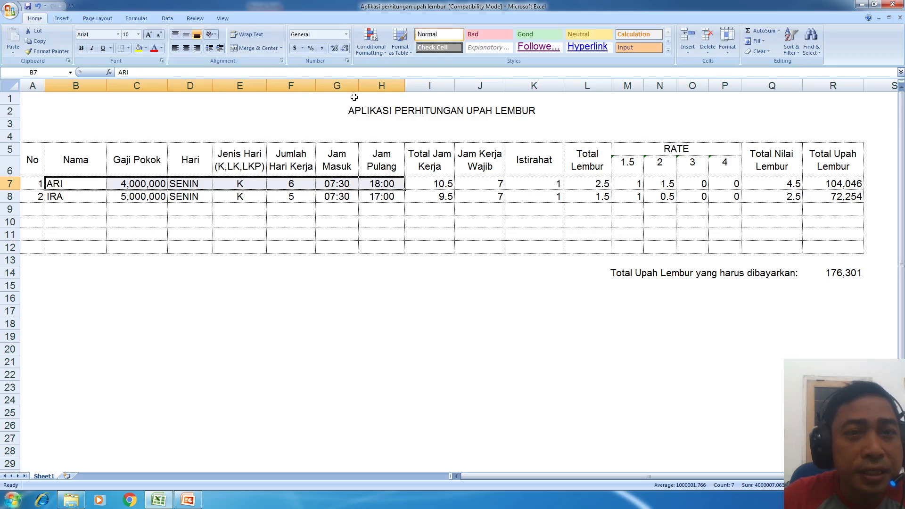
click(578, 36)
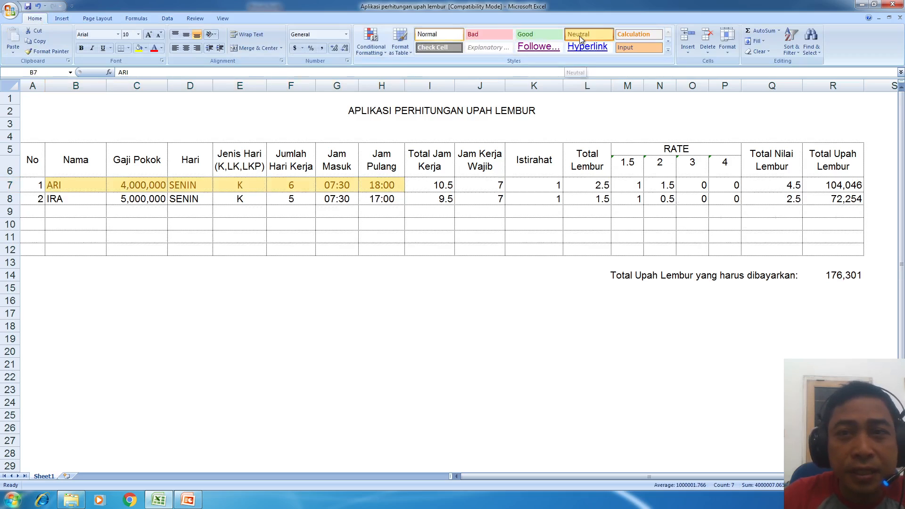
- Apply the Neutral cell style to IRA's input cells B8:H8 as well
click(339, 249)
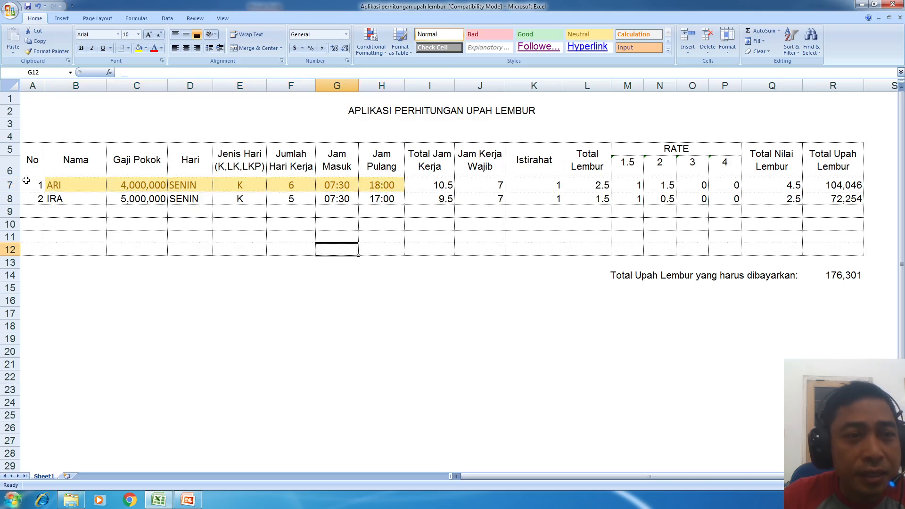
drag(56, 197, 381, 197)
click(579, 35)
click(392, 328)
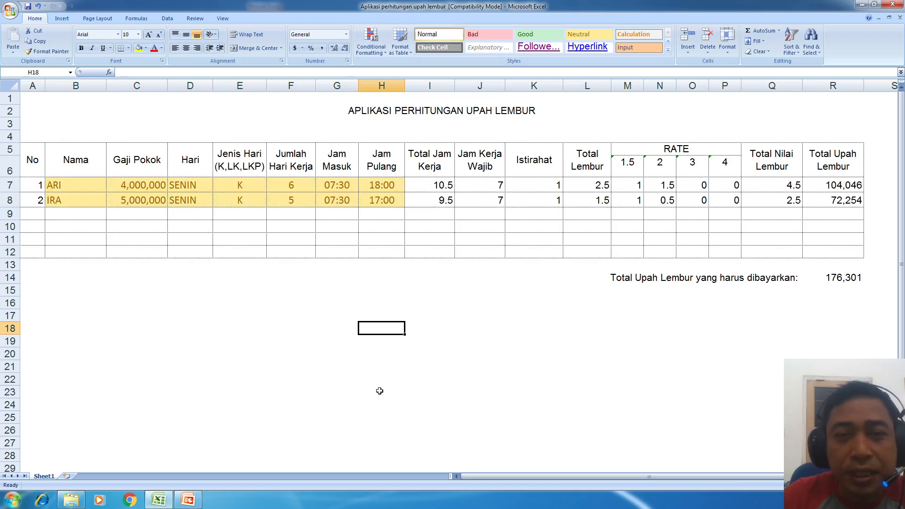
click(442, 181)
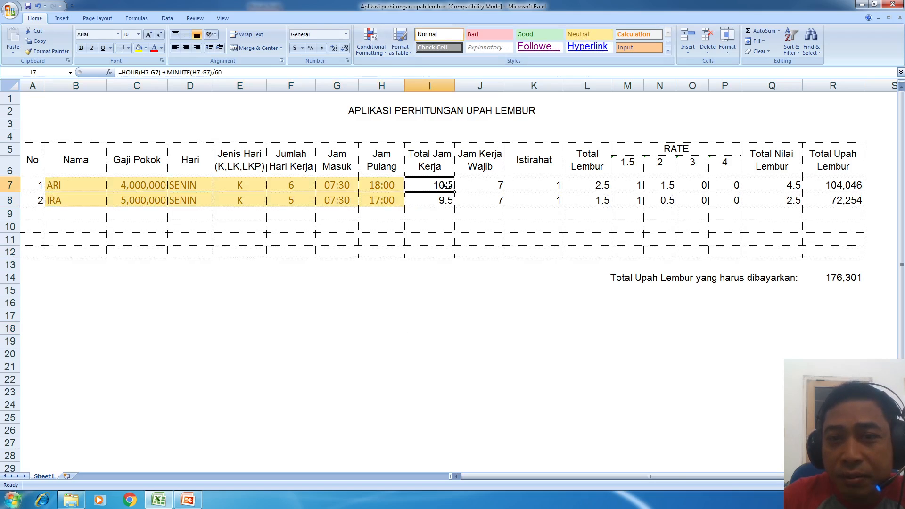
- Overwrite I7 with 1, then undo to restore the Total Jam Kerja formula (10.5)
click(463, 200)
click(427, 195)
click(433, 188)
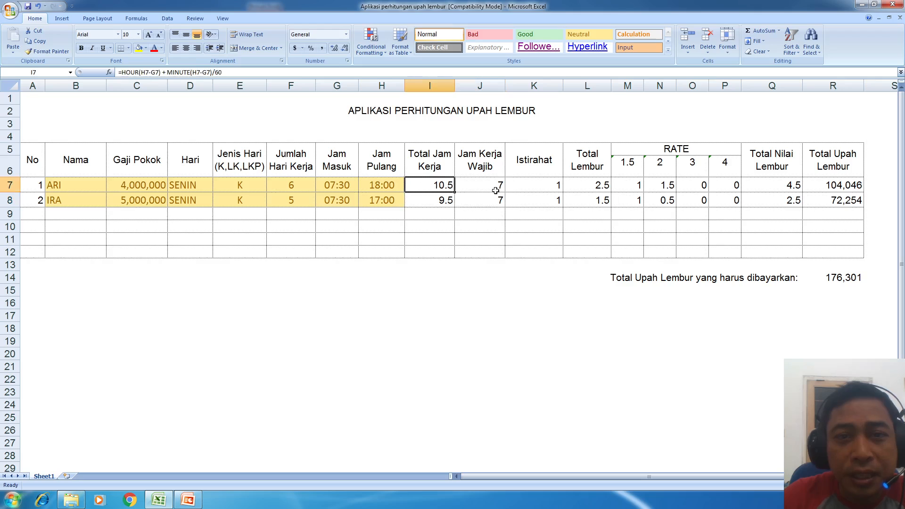
text(1)
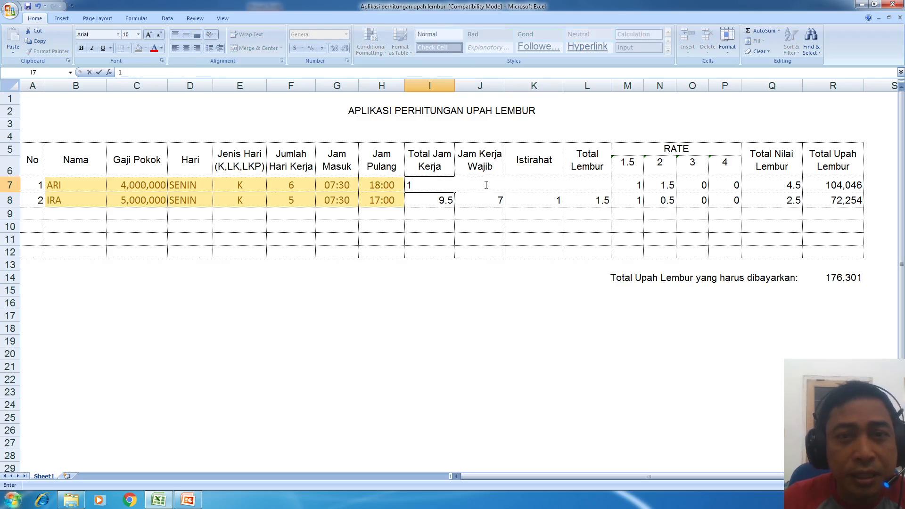
key(Return)
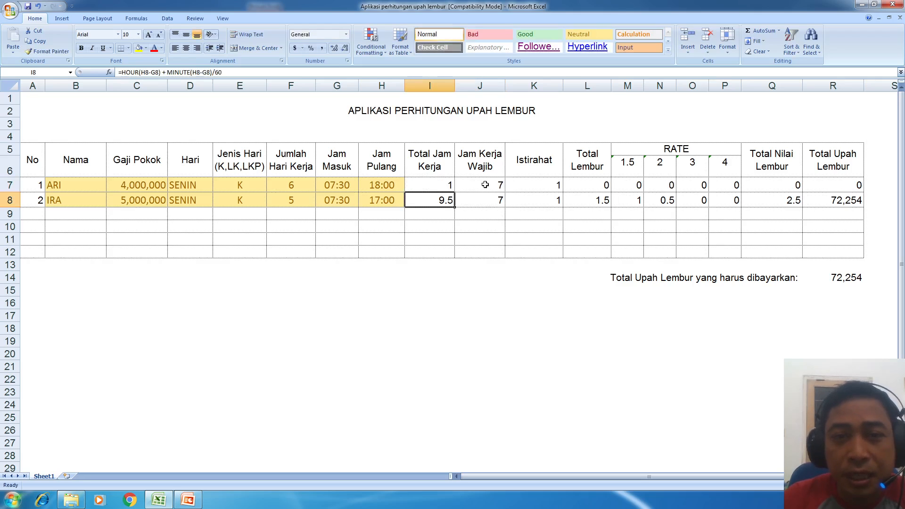
key(Up)
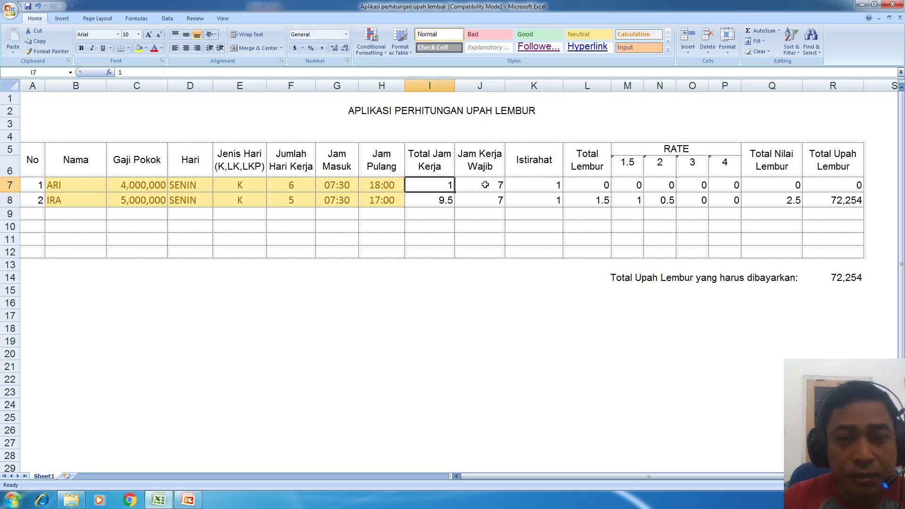
key(ctrl+z)
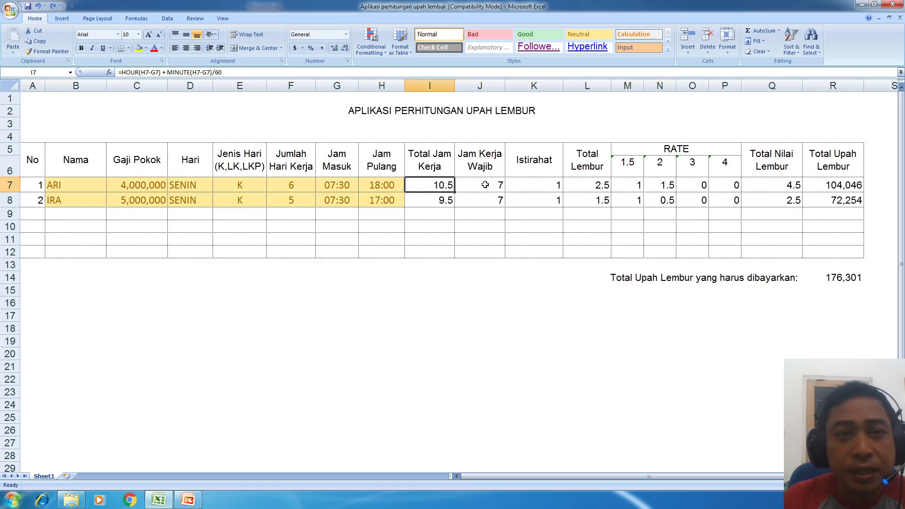
key(Down)
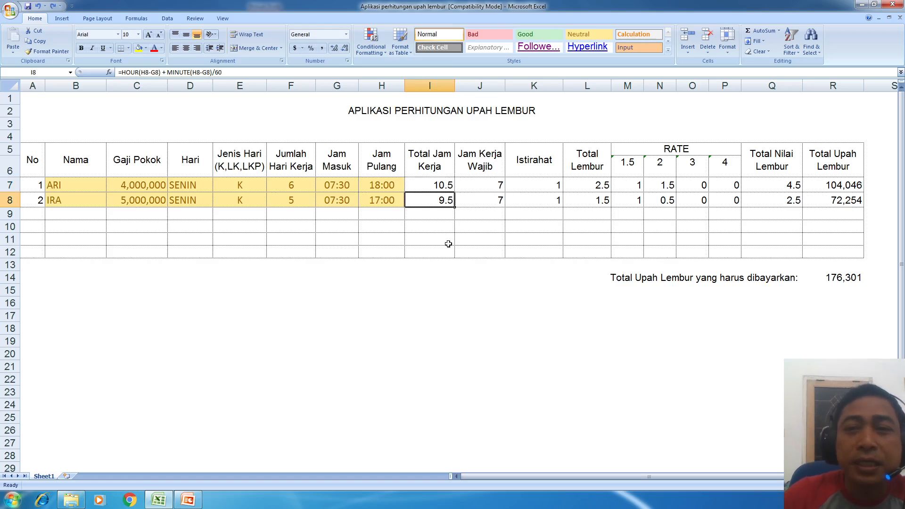
- Deselect the table and bring up the Review tab's sheet protection commands
click(351, 355)
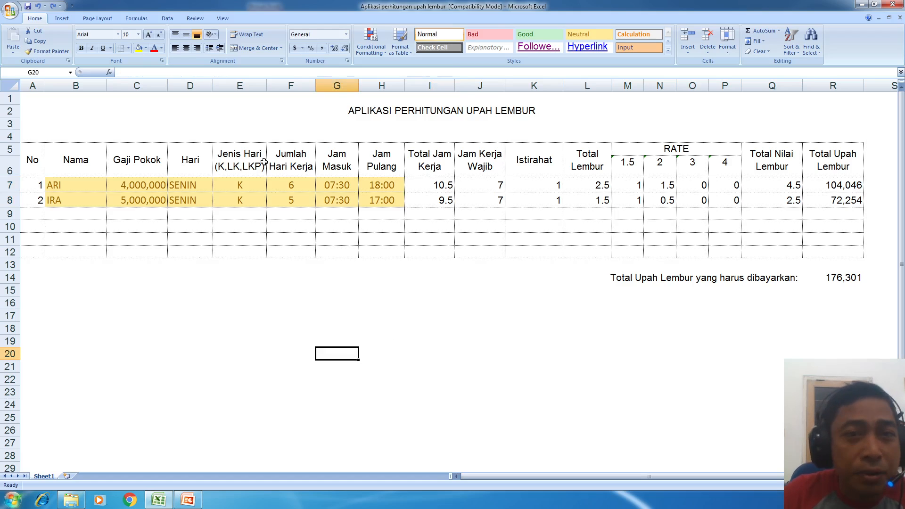
click(432, 273)
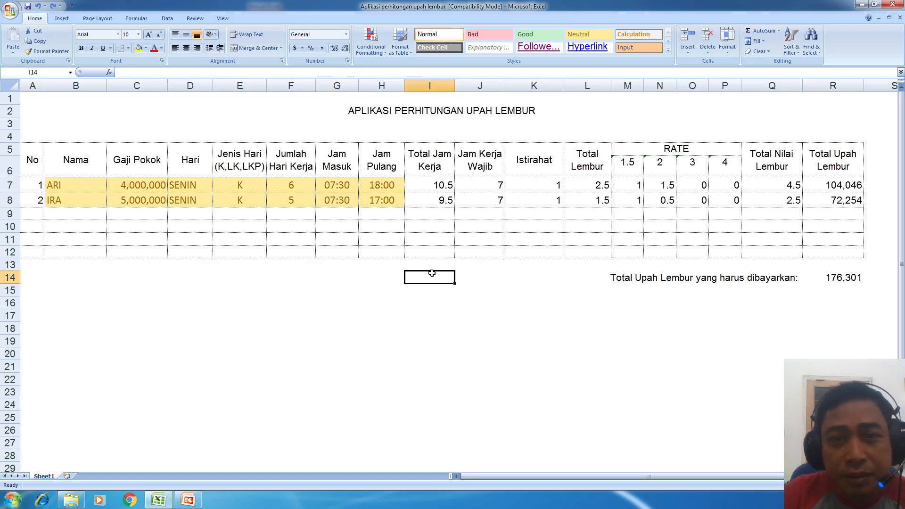
click(224, 19)
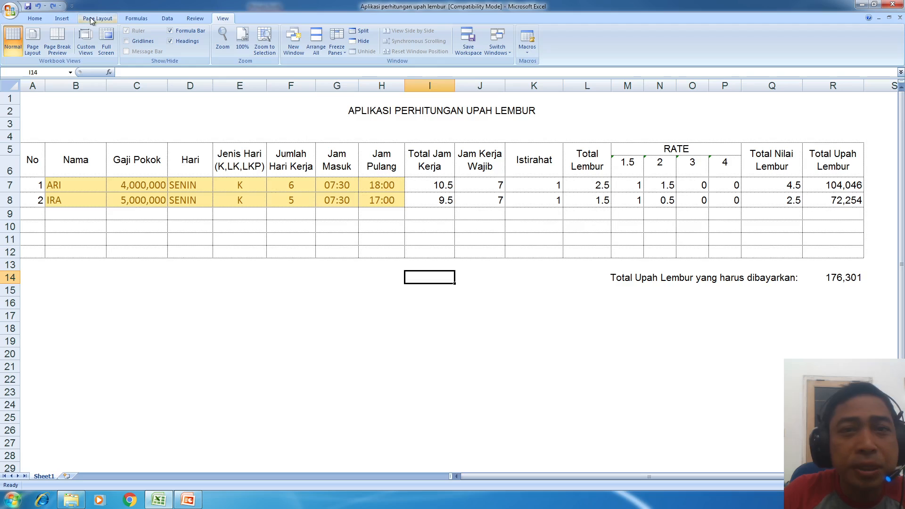
click(199, 18)
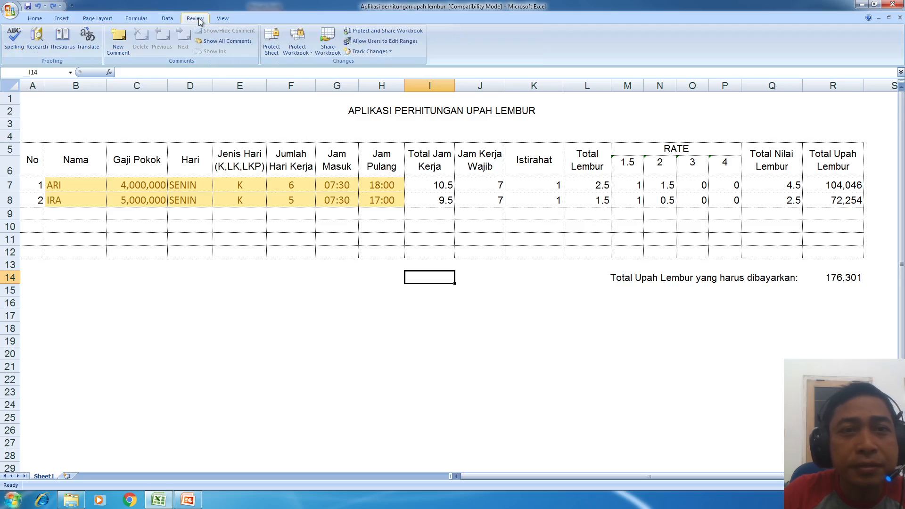
- Protect Sheet1 with a password, re-entering it to confirm
click(276, 52)
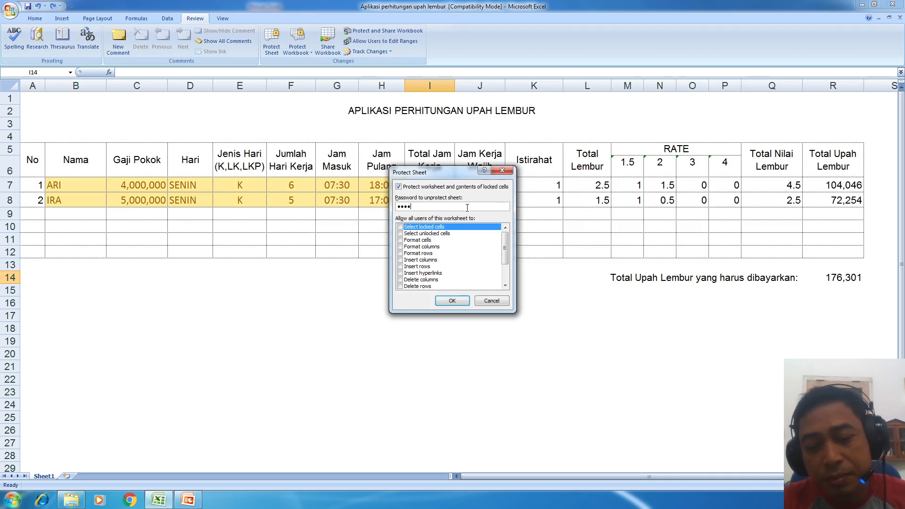
click(452, 300)
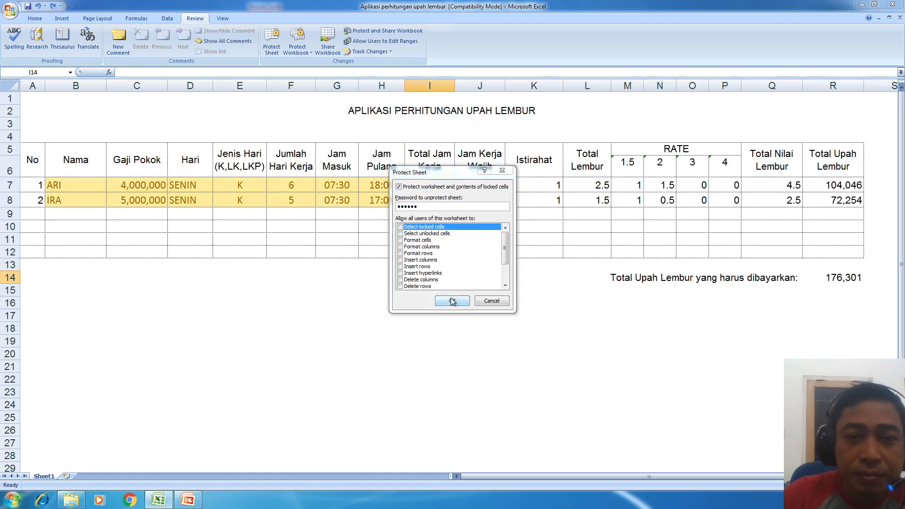
text(123)
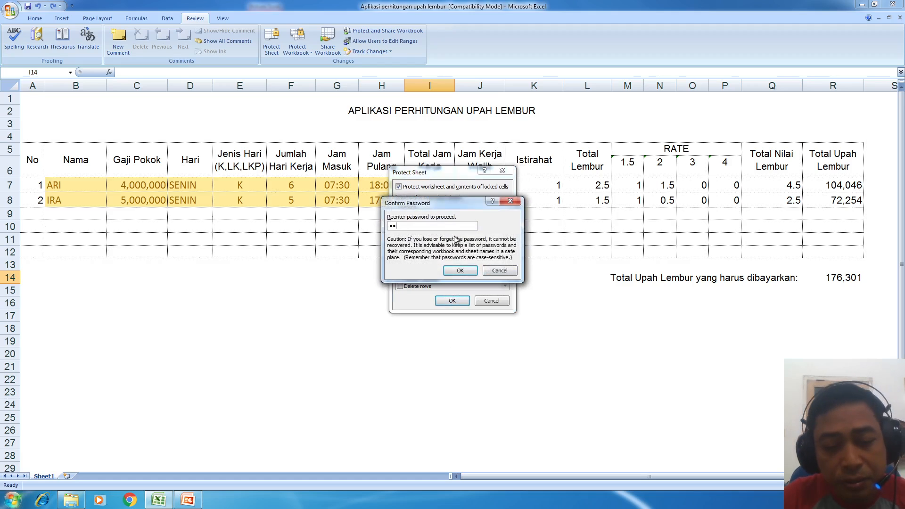
text(45)
click(459, 270)
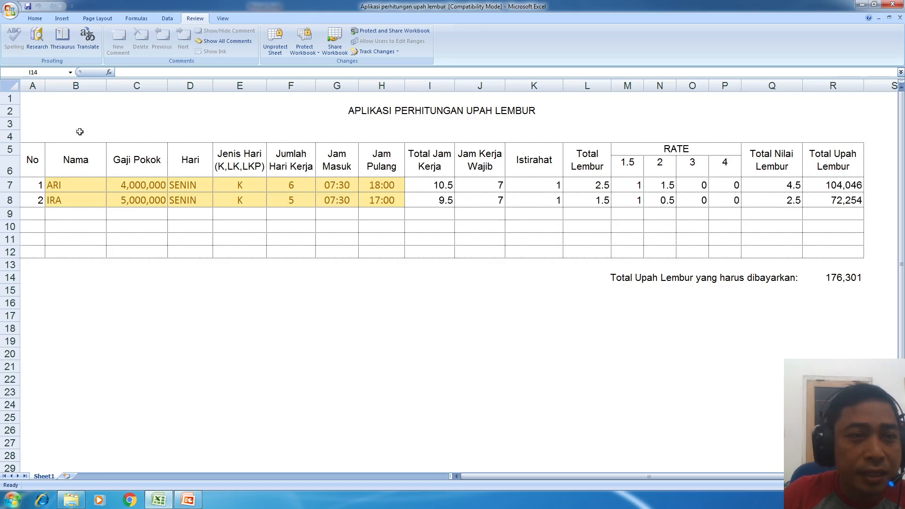
- Try editing two cells, including J10, and dismiss the read-only warnings
double_click(427, 223)
click(453, 276)
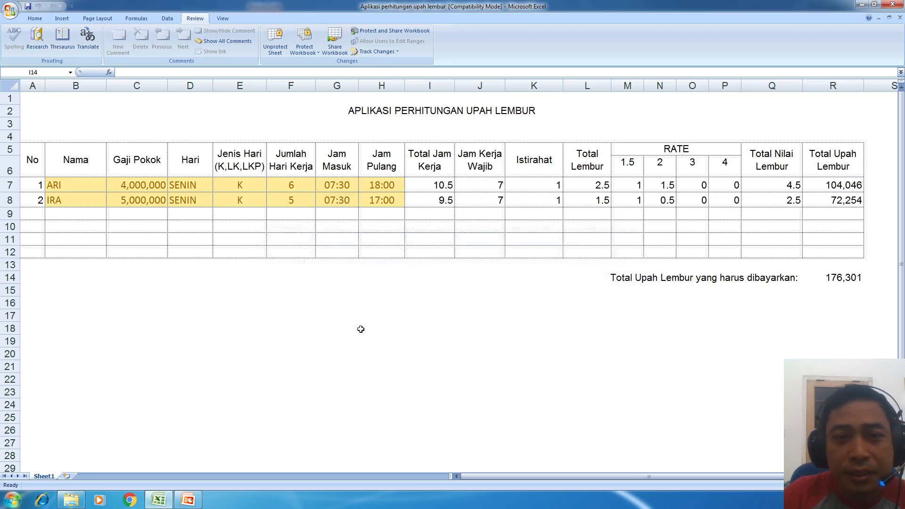
double_click(456, 225)
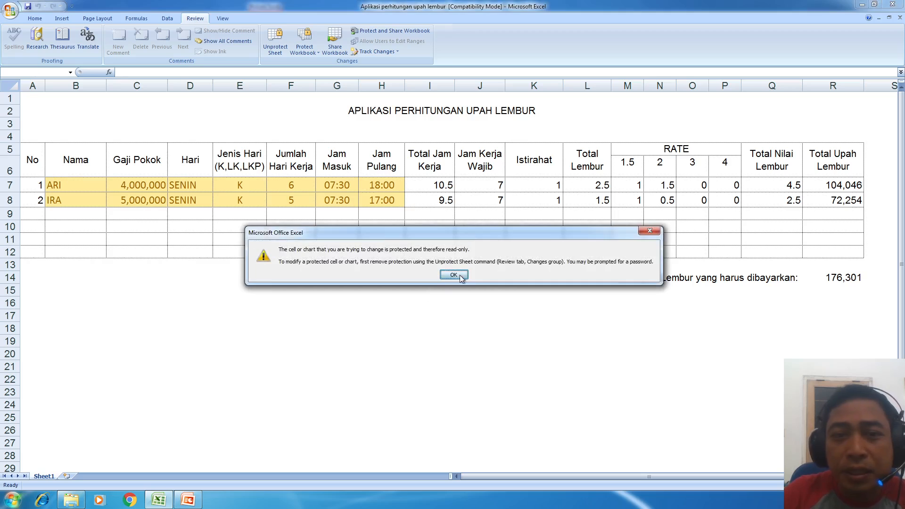
click(453, 276)
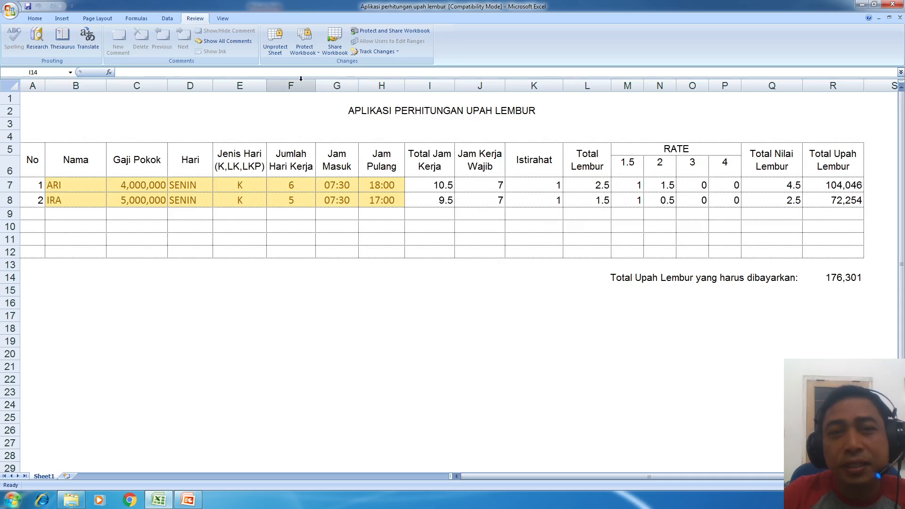
- Unprotect Sheet1 by entering its password
click(278, 55)
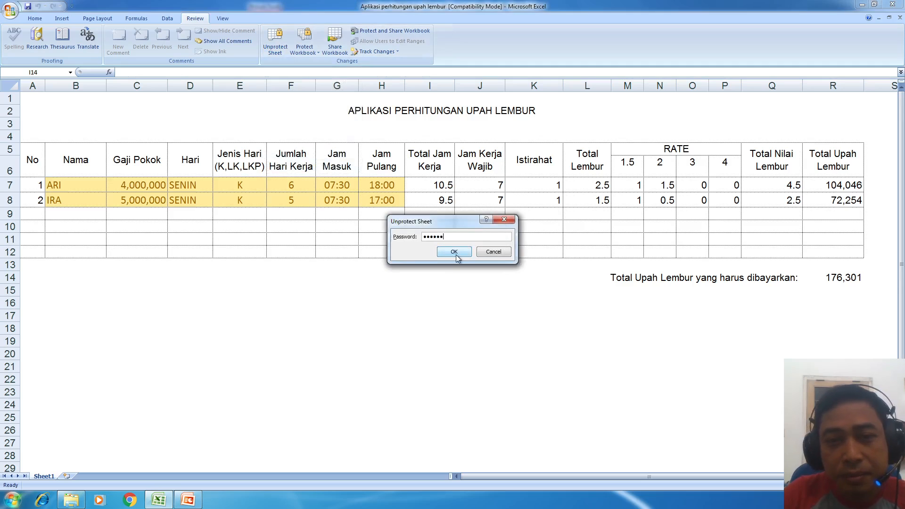
click(453, 252)
click(312, 224)
click(272, 285)
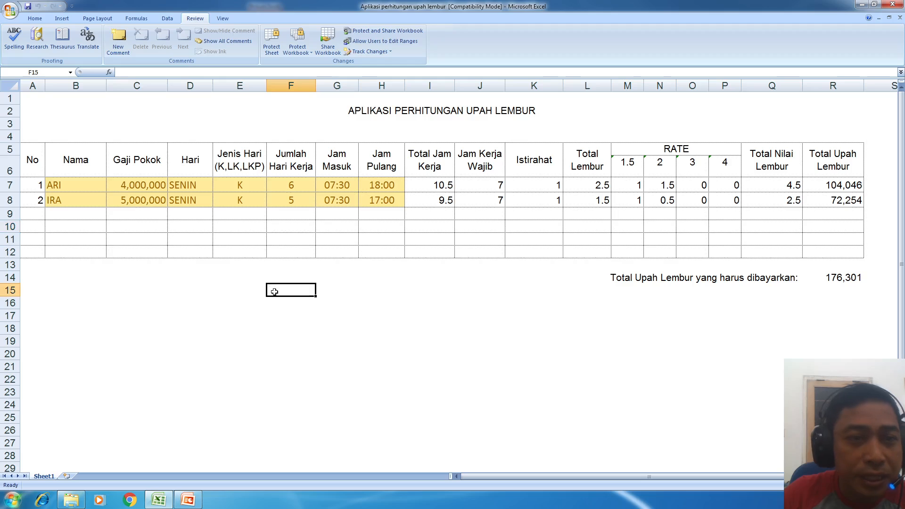
click(342, 351)
- Check H8's Protection settings in Format Cells and close without changes
click(392, 200)
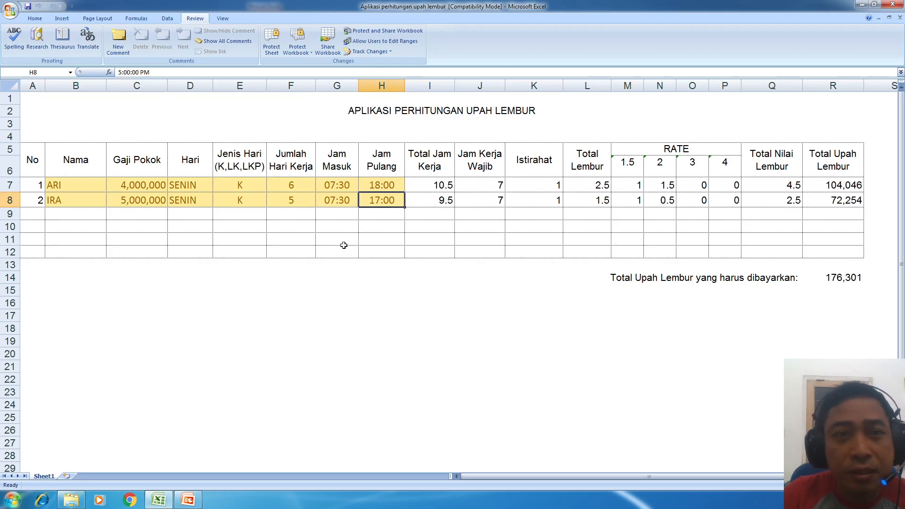
click(443, 200)
click(364, 201)
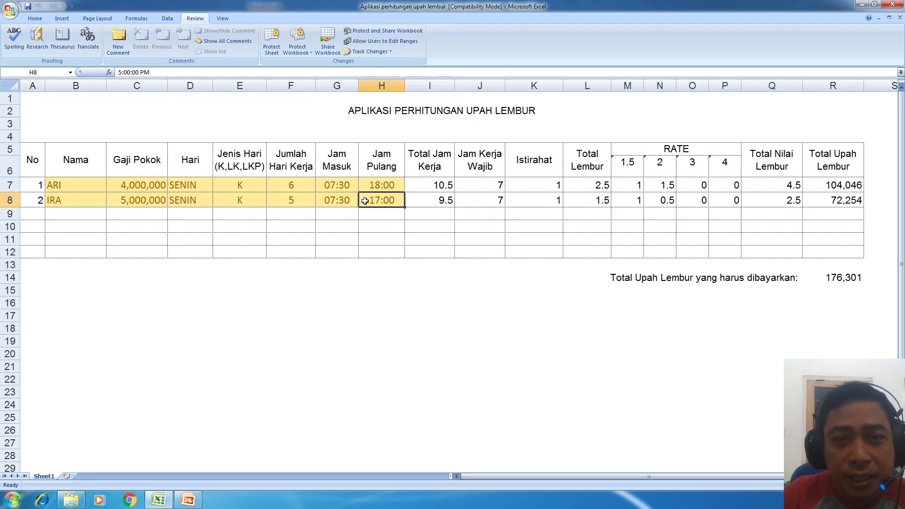
right_click(380, 198)
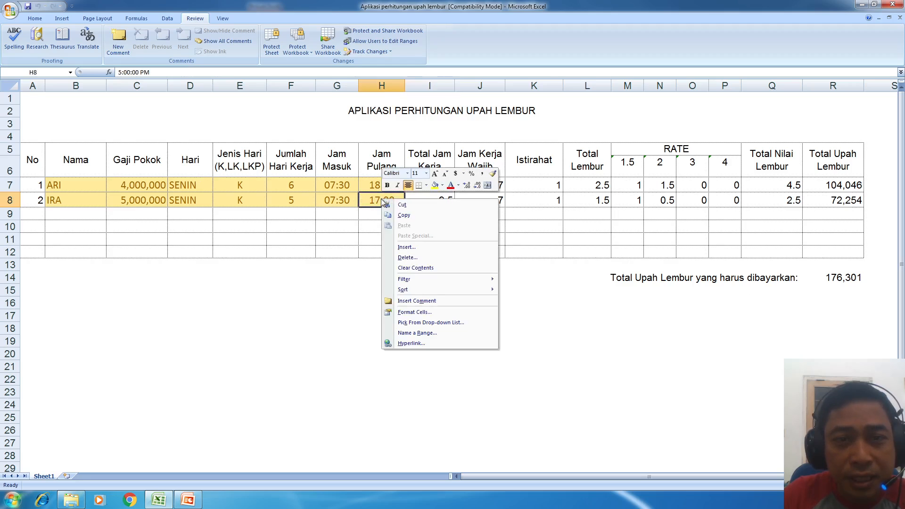
click(430, 313)
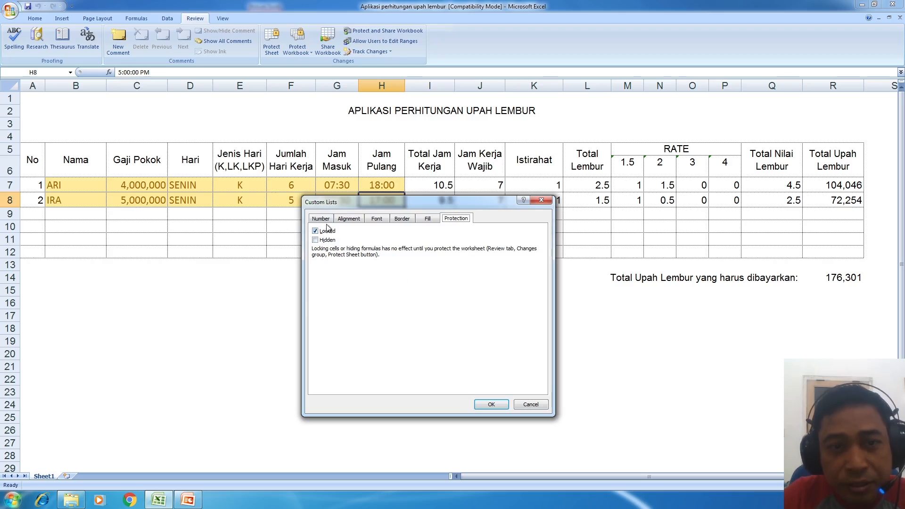
click(531, 405)
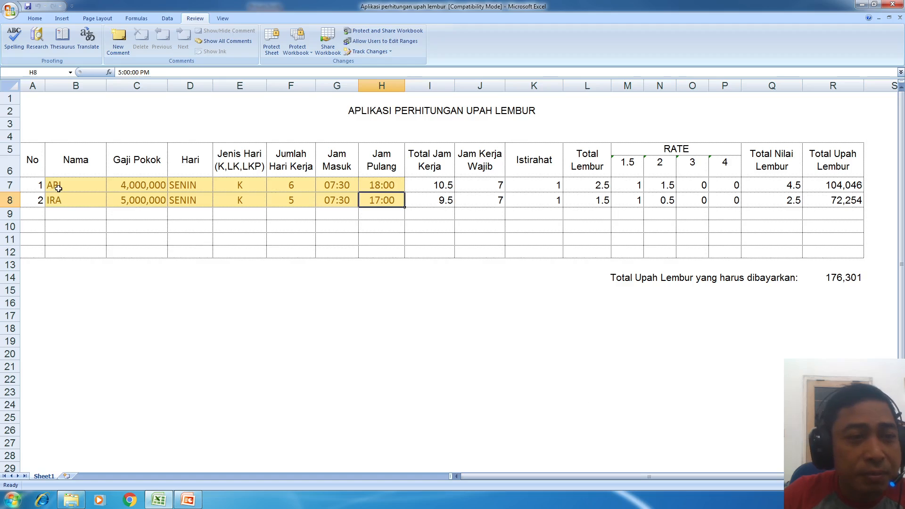
- Select the No cells A7:A8 and return to the Home tab
click(40, 188)
click(35, 201)
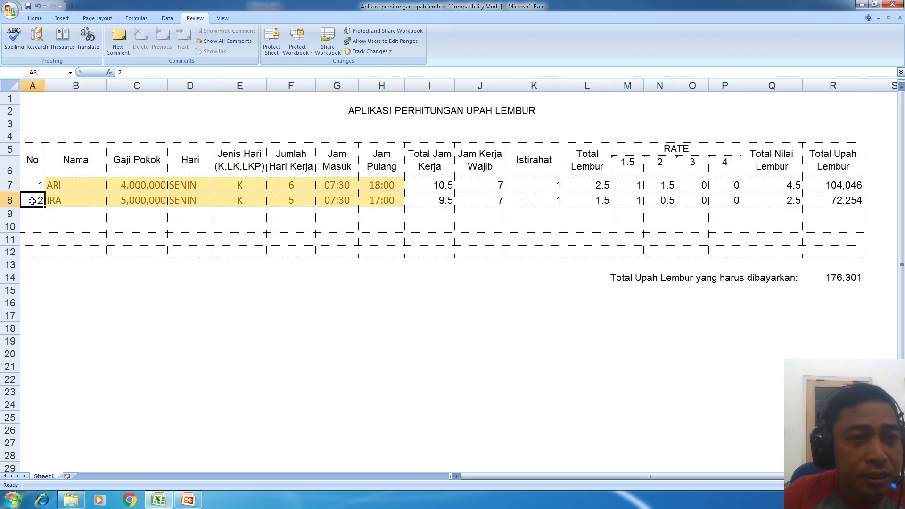
drag(32, 187, 32, 200)
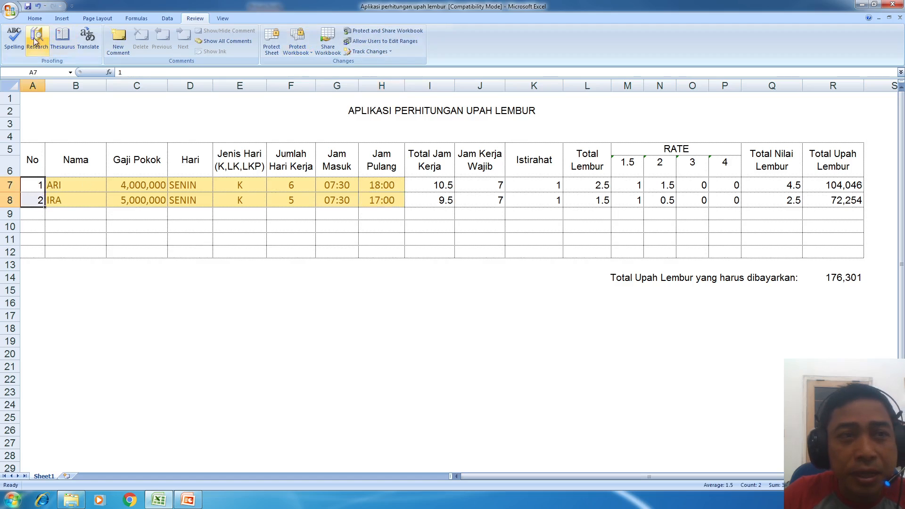
click(35, 18)
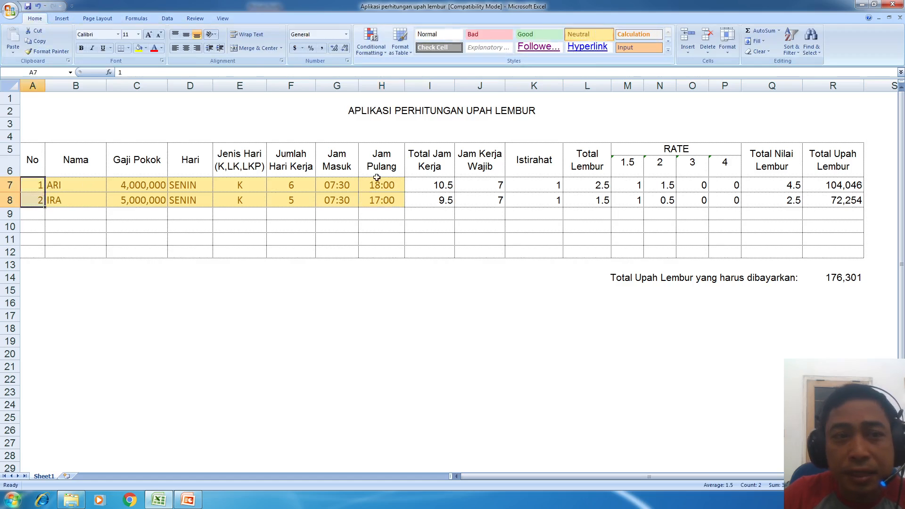
- Select A7:H8 and clear Locked on the Format Cells Protection tab
click(239, 303)
drag(36, 184, 386, 194)
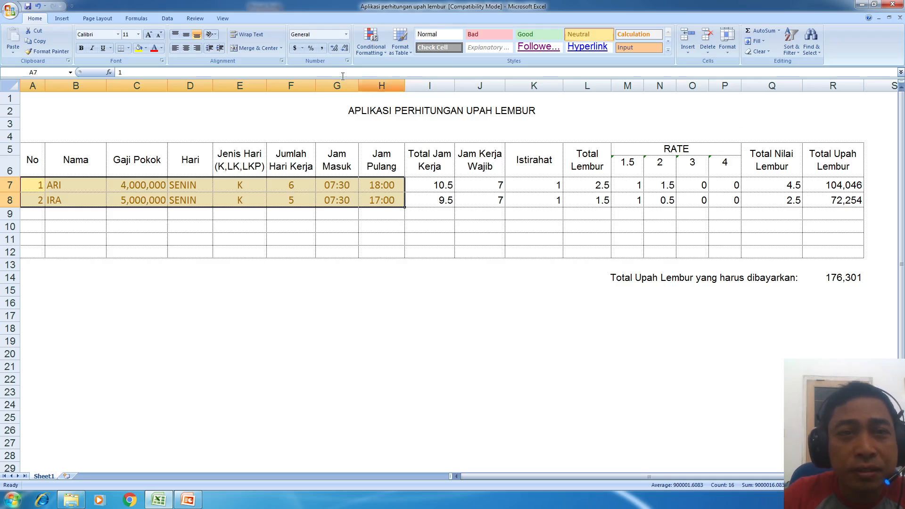
right_click(258, 187)
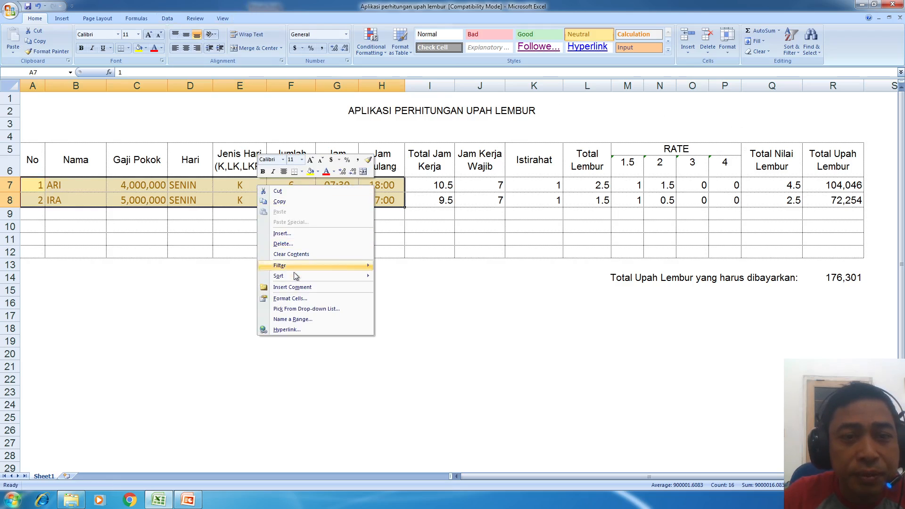
click(302, 298)
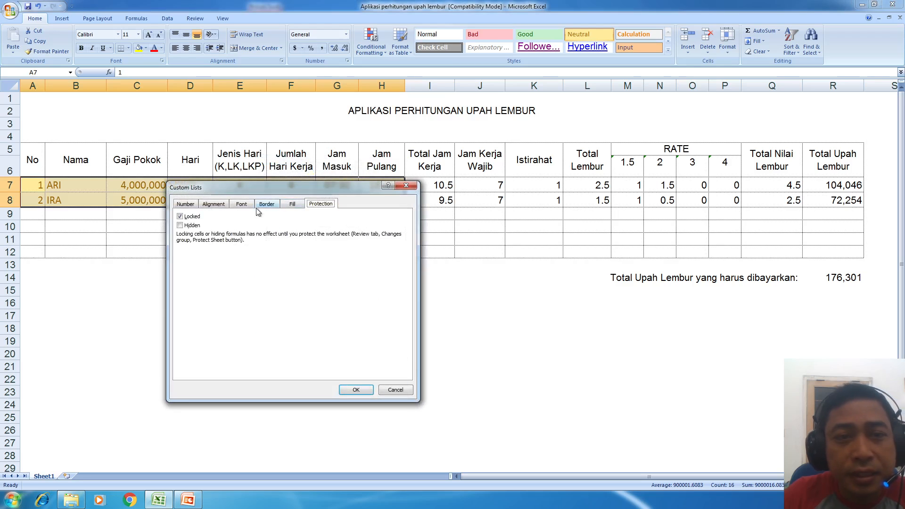
click(291, 206)
click(329, 207)
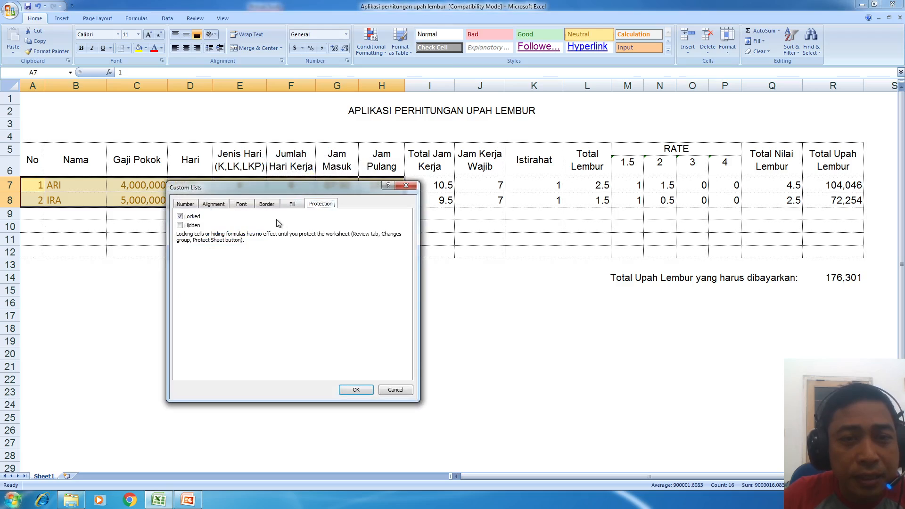
click(191, 217)
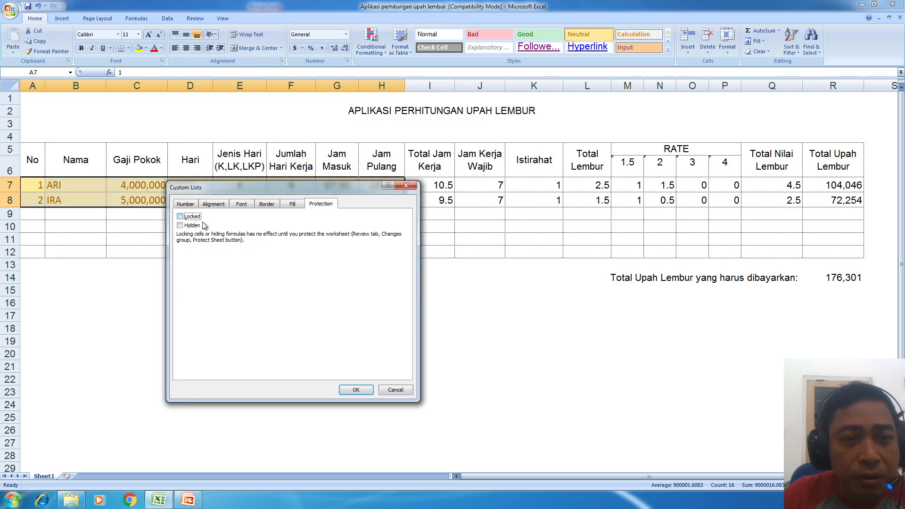
click(356, 390)
click(479, 292)
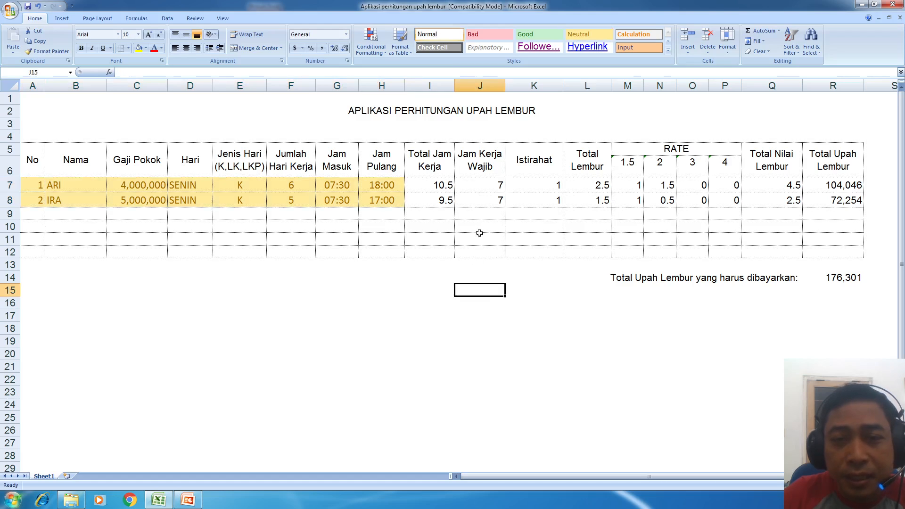
- Protect Sheet1 again from the Review tab with a confirmed password
click(428, 236)
click(480, 200)
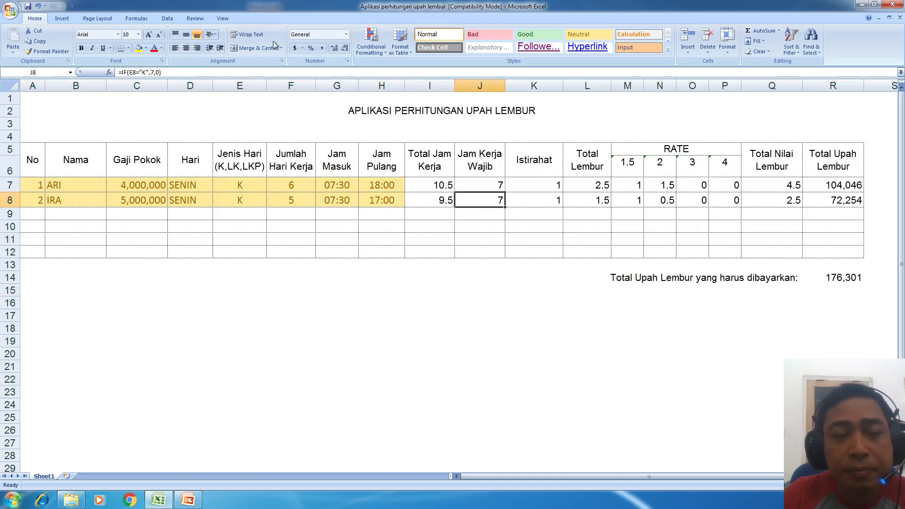
click(223, 19)
click(204, 18)
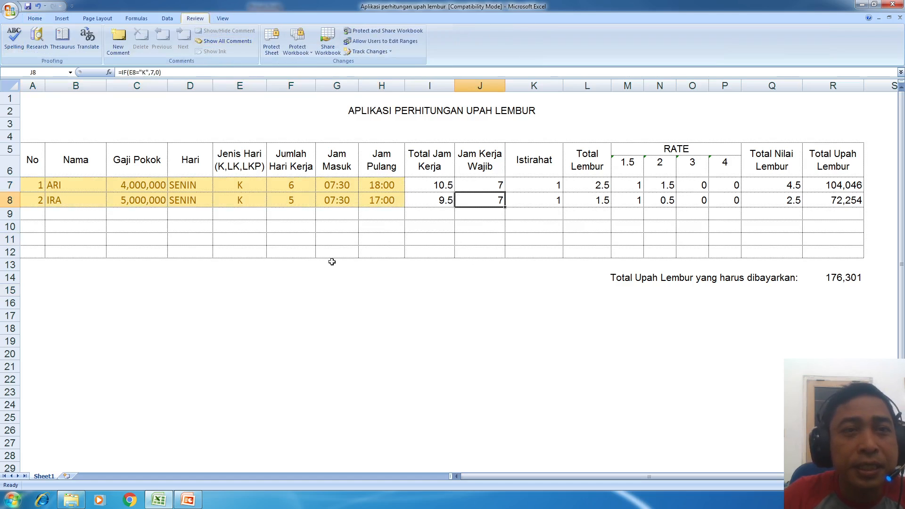
click(272, 41)
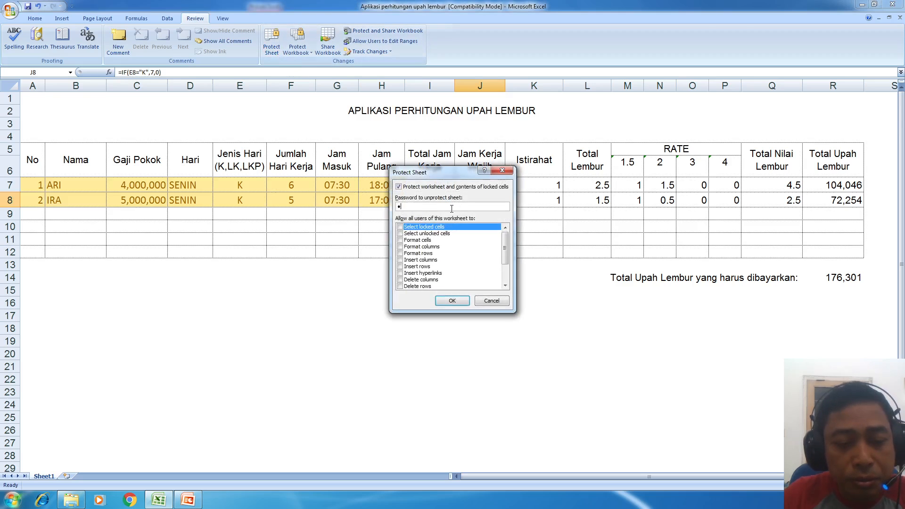
text(••••••)
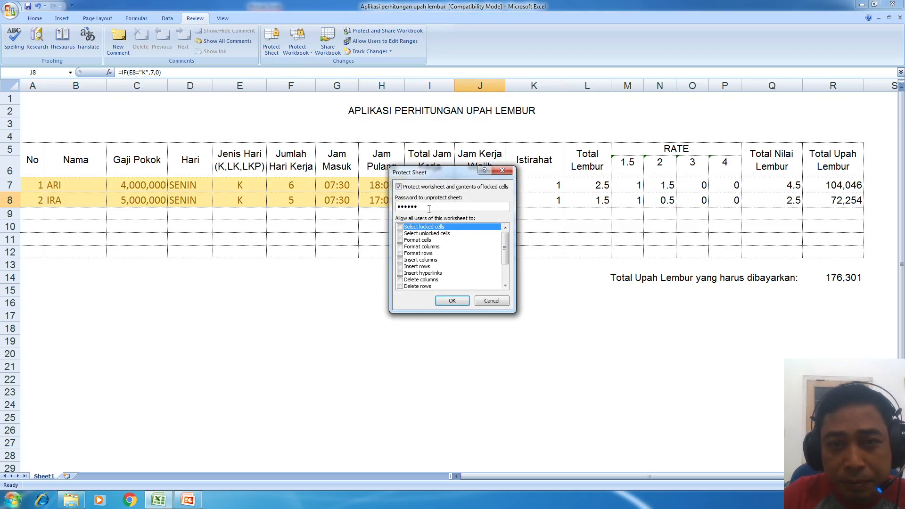
click(450, 300)
text(•••••)
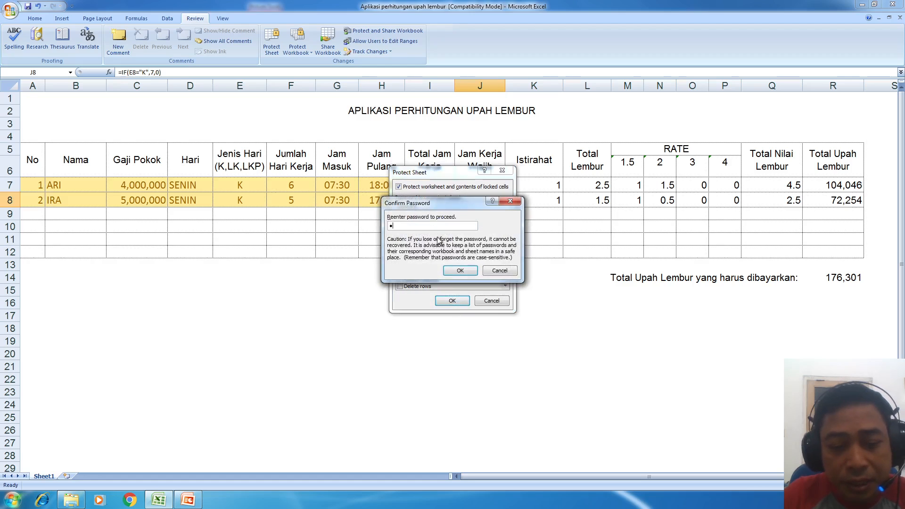
click(459, 270)
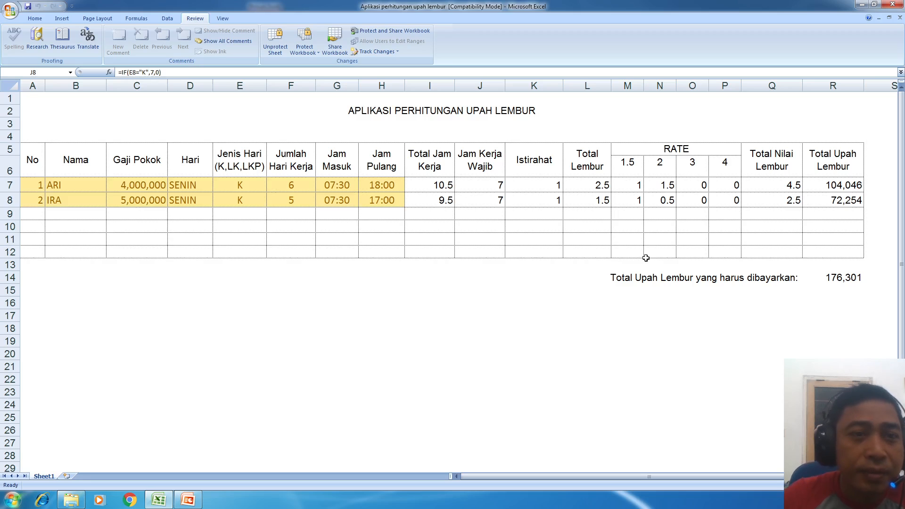
- Try editing E7 and dismiss the read-only warnings
double_click(239, 186)
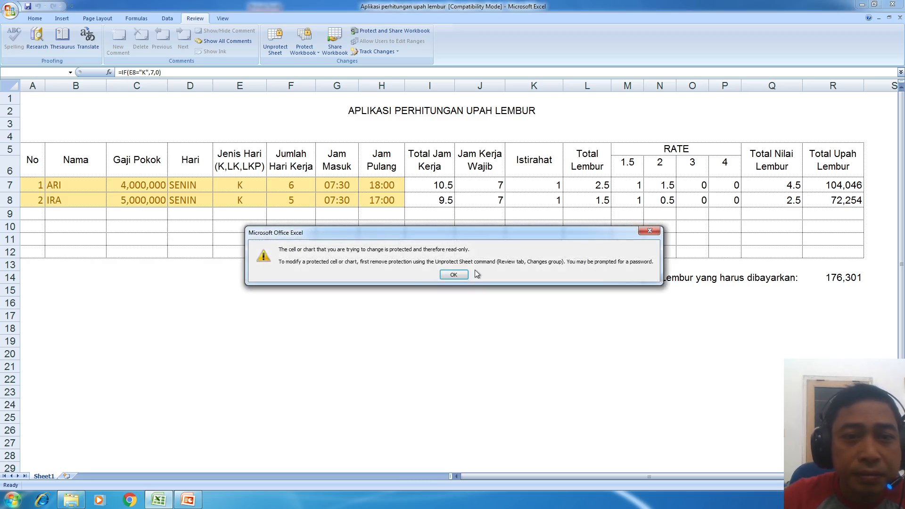
click(452, 276)
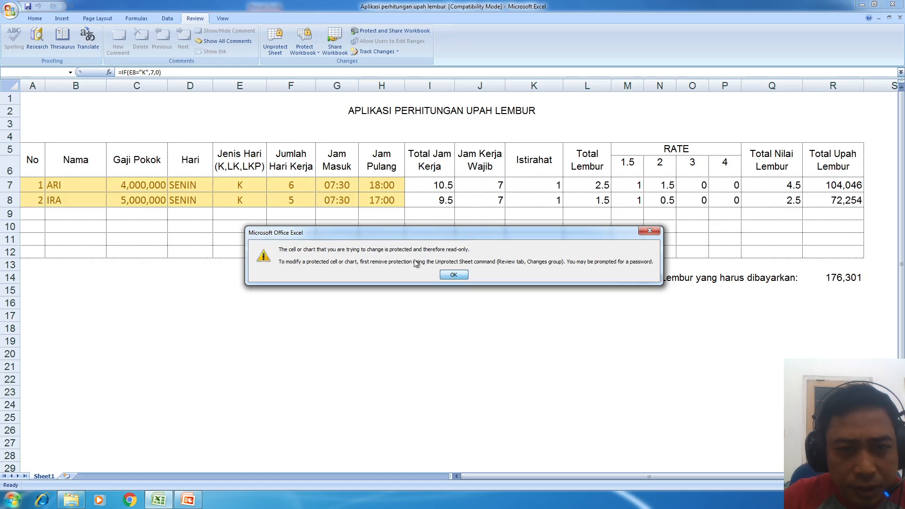
click(454, 275)
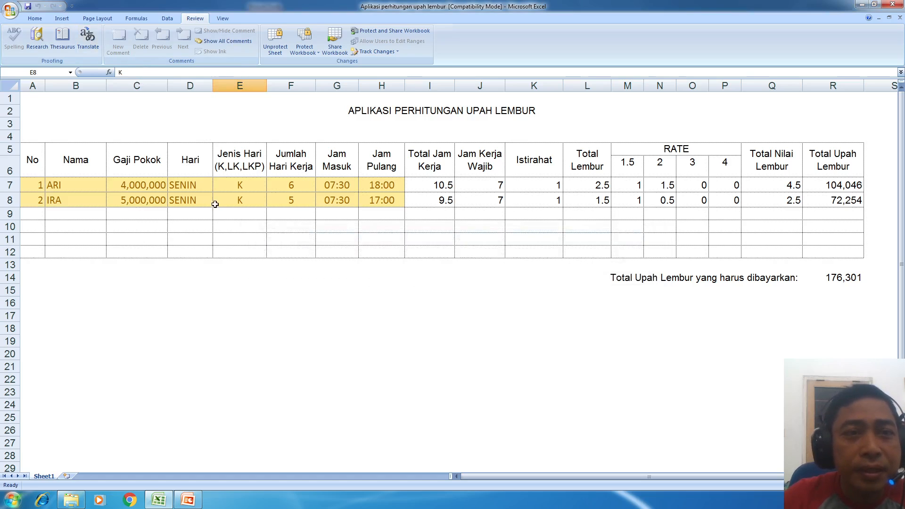
- Unprotect the wage sheet by entering its password
click(275, 41)
text(•••••)
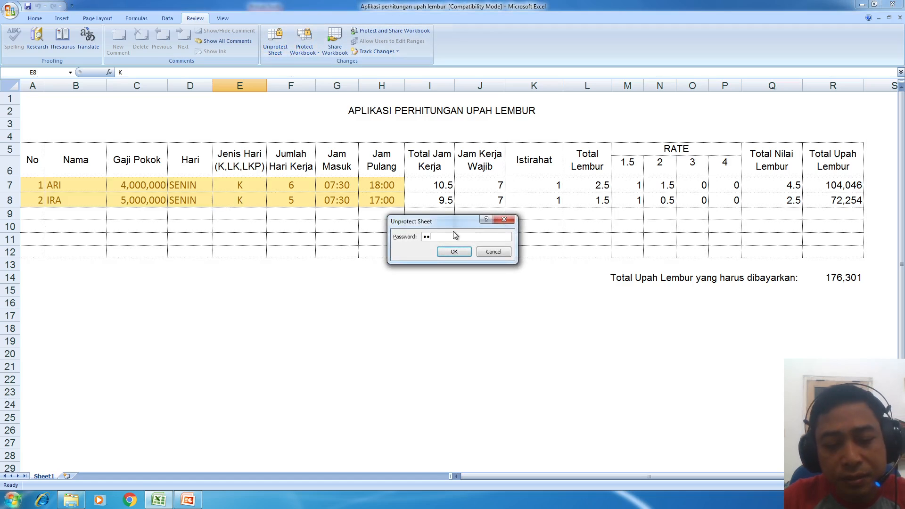
click(453, 251)
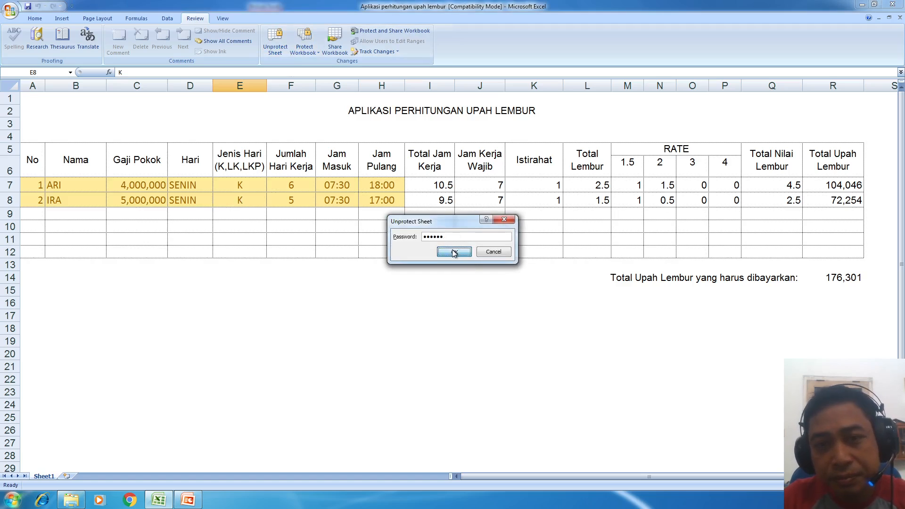
- Check Format Cells > Protection: input cell E8 is unlocked and formula cell I8 is locked
click(315, 198)
click(432, 204)
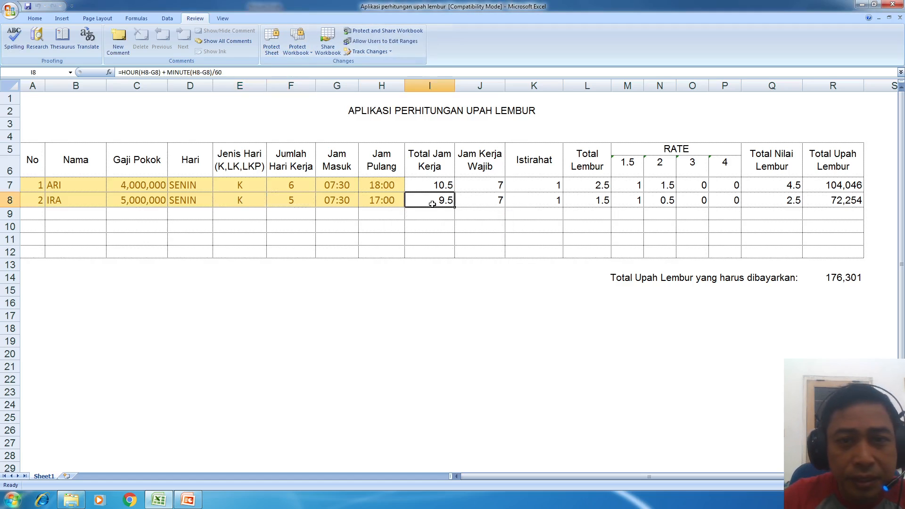
click(339, 197)
right_click(254, 201)
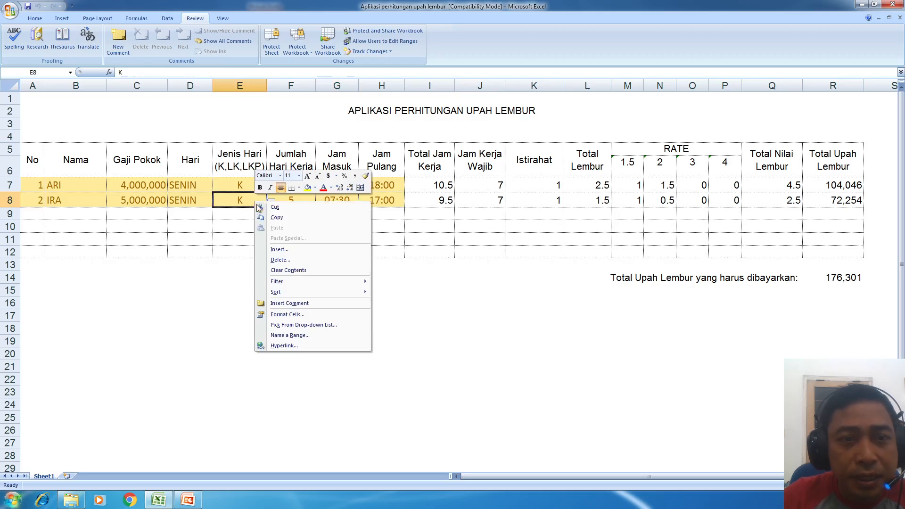
click(302, 314)
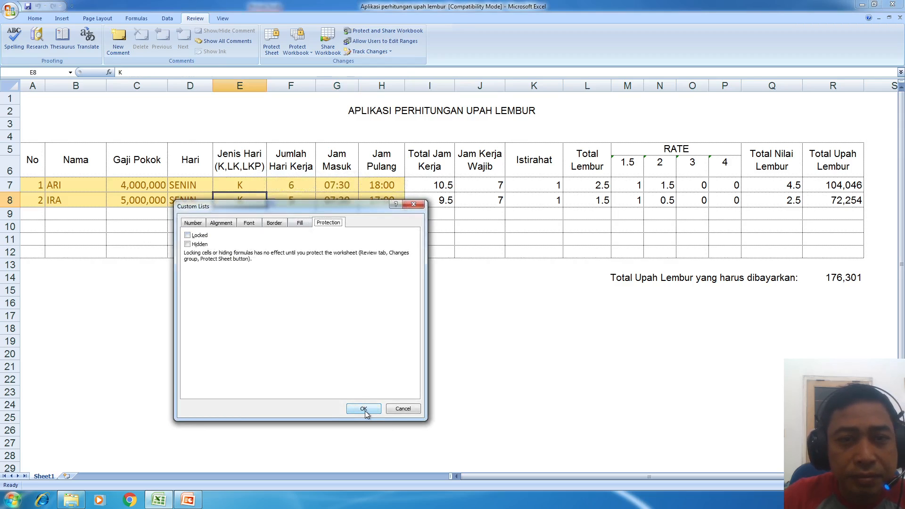
click(401, 408)
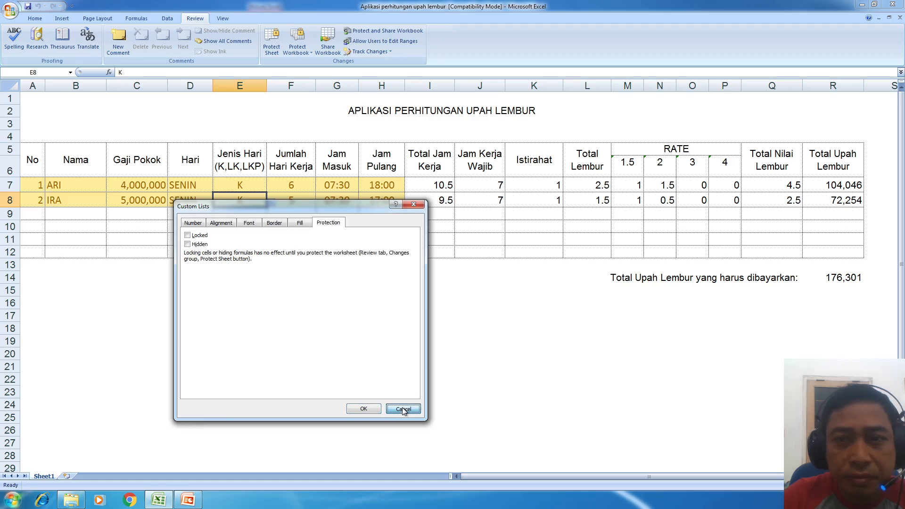
click(439, 201)
right_click(439, 202)
click(473, 315)
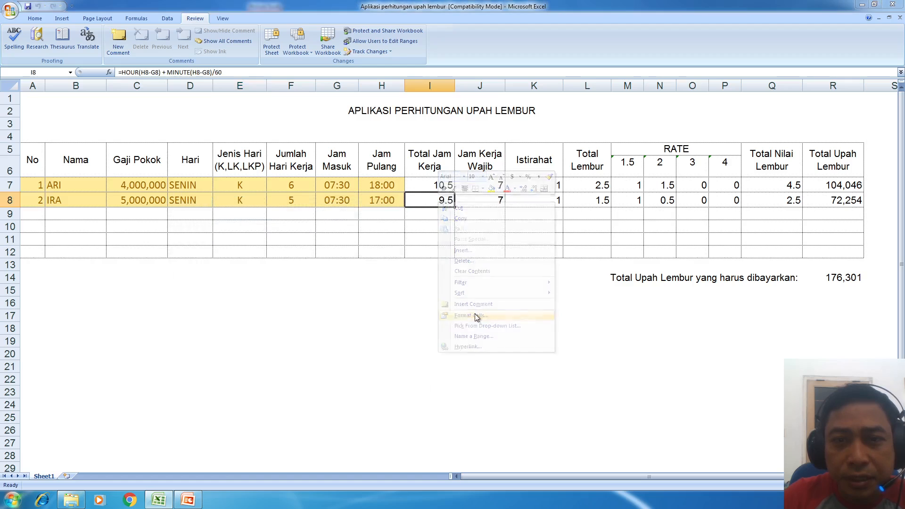
key(Escape)
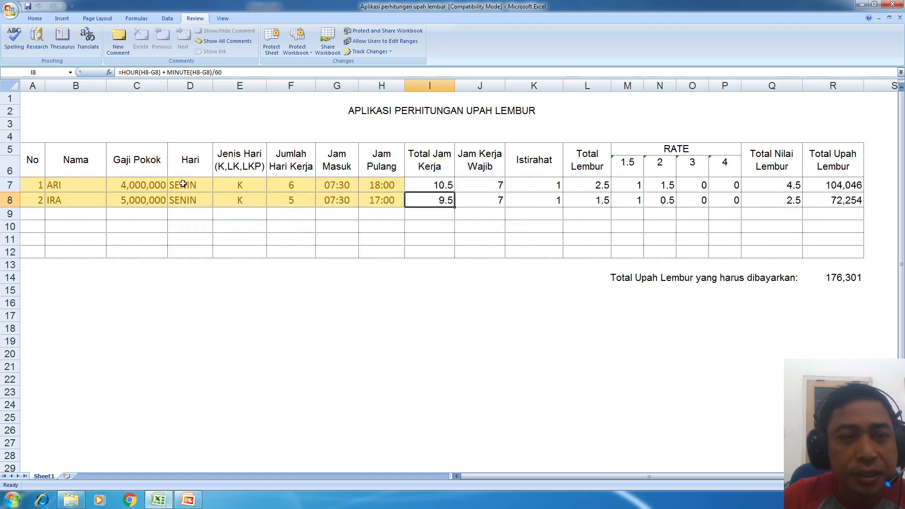
click(87, 187)
click(90, 195)
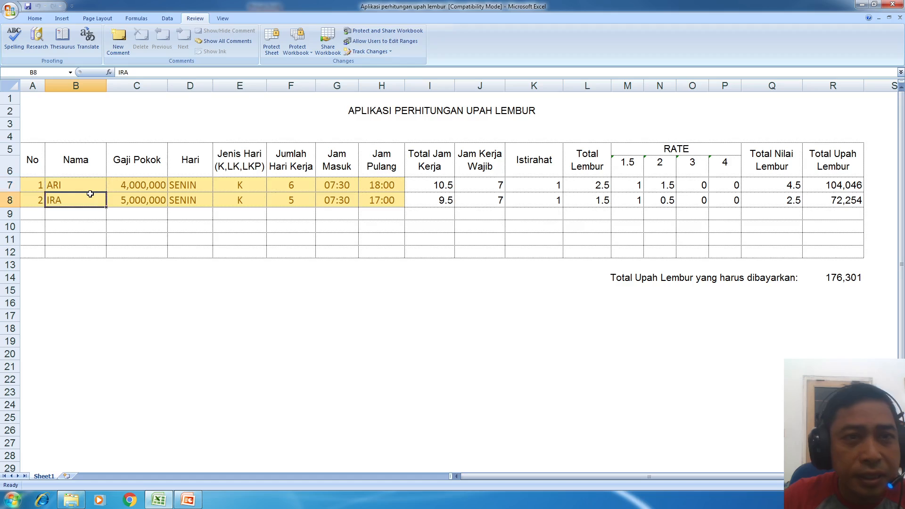
- Protect Sheet1 again with a password and re-enter it to confirm
click(272, 48)
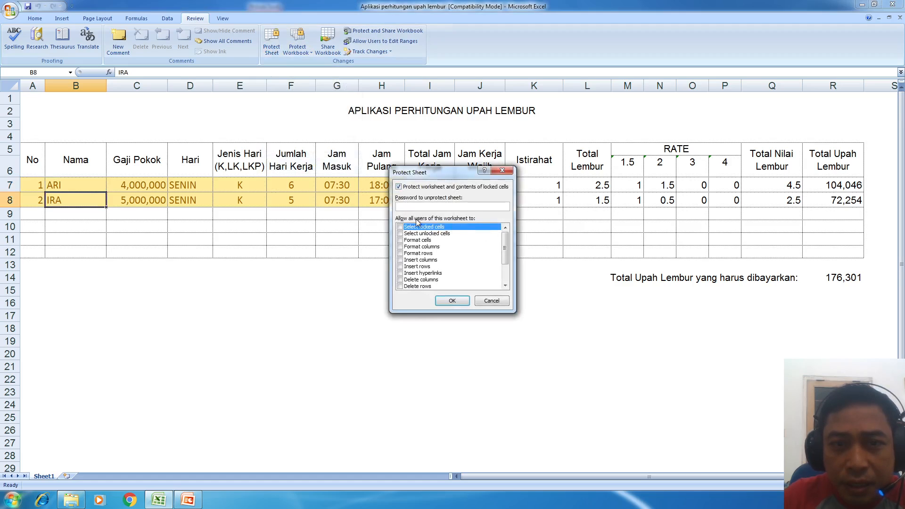
text(•)
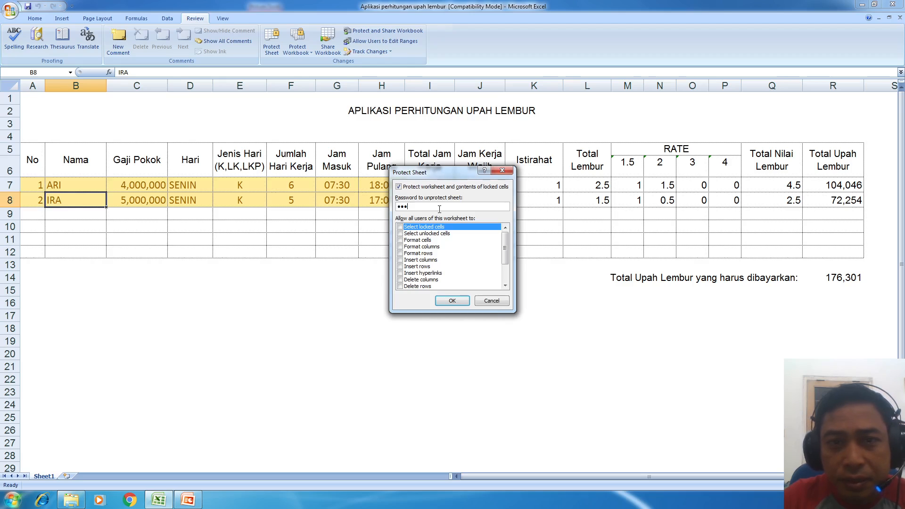
text(•••••)
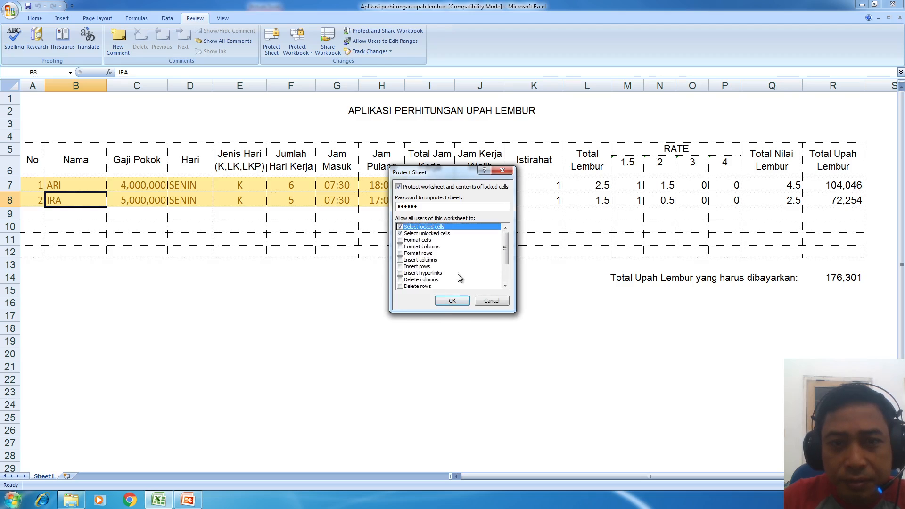
click(453, 300)
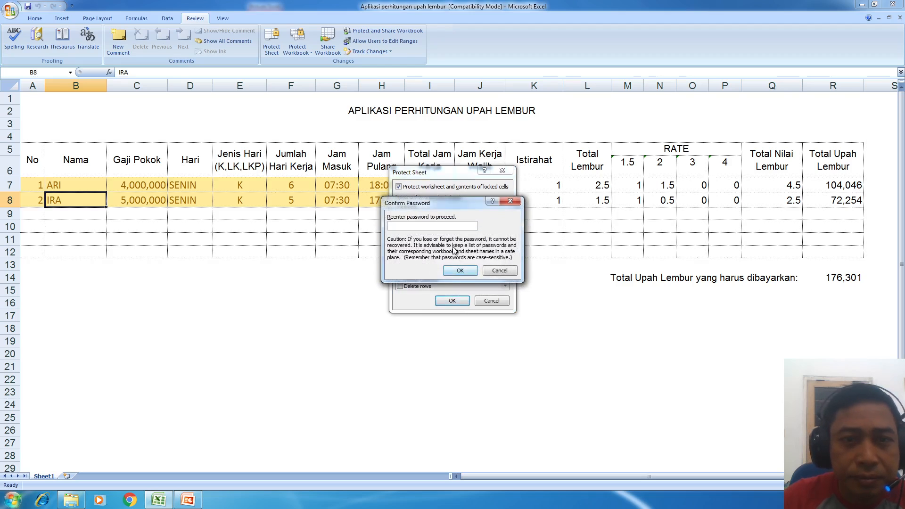
text(123456)
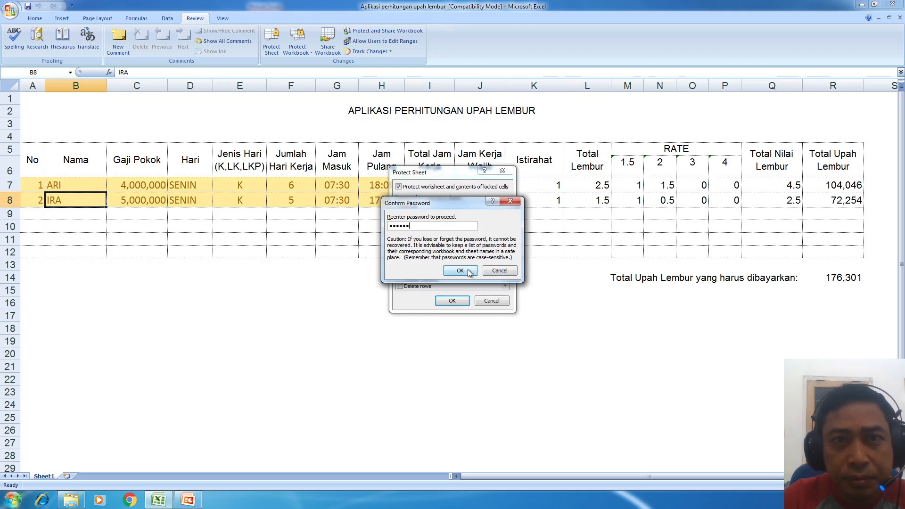
click(459, 271)
click(194, 185)
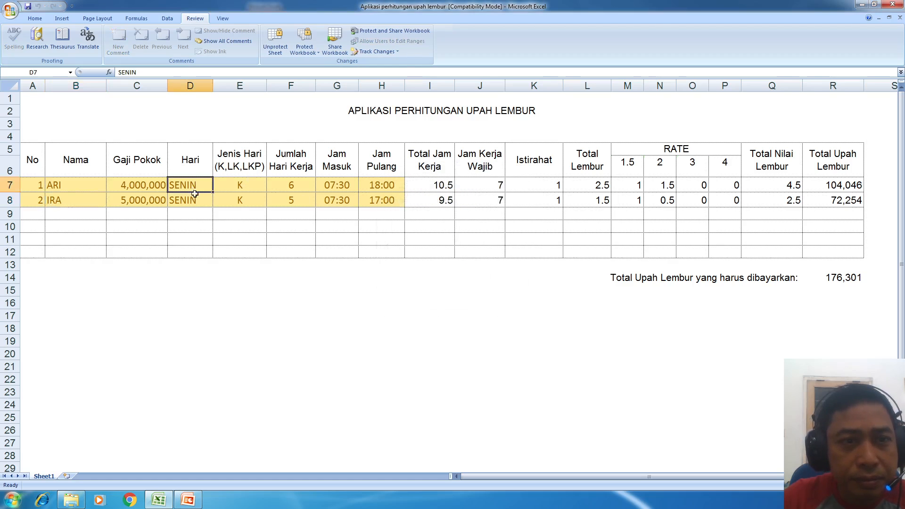
- Try E8's day-type list, picking LK and then going back to K
click(202, 199)
click(229, 200)
click(271, 201)
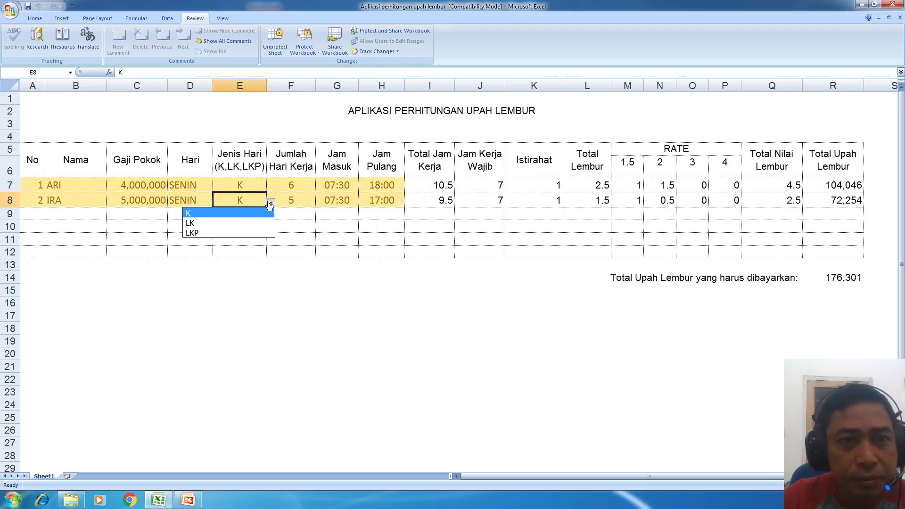
click(248, 222)
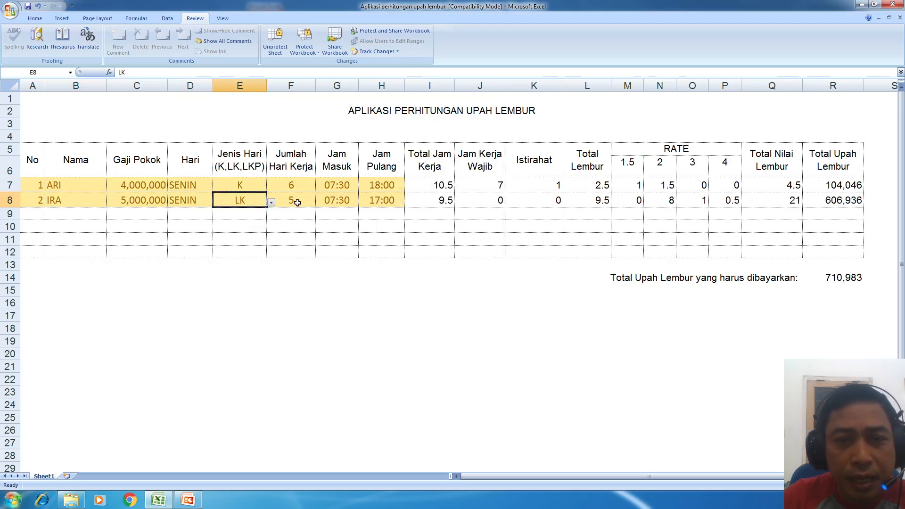
click(271, 203)
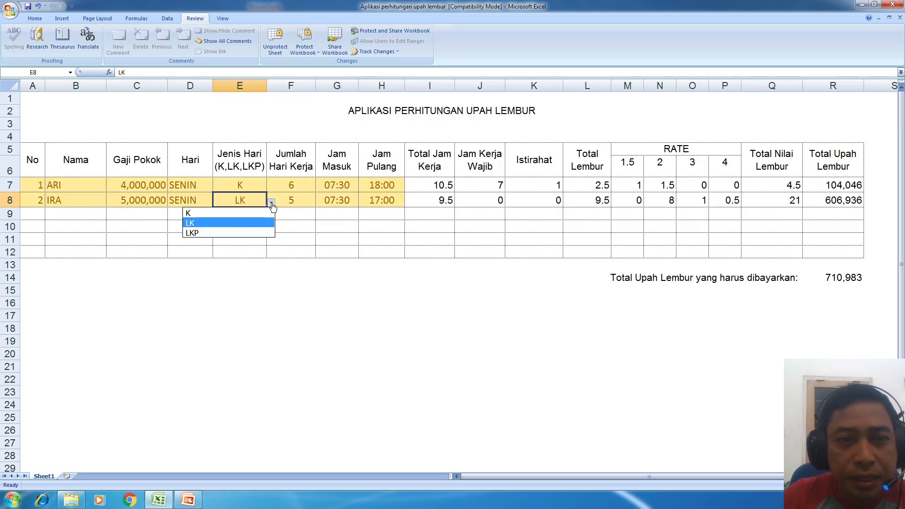
click(240, 210)
- Try typing into locked formula cells I8 and I7 and dismiss the read-only warnings
click(440, 201)
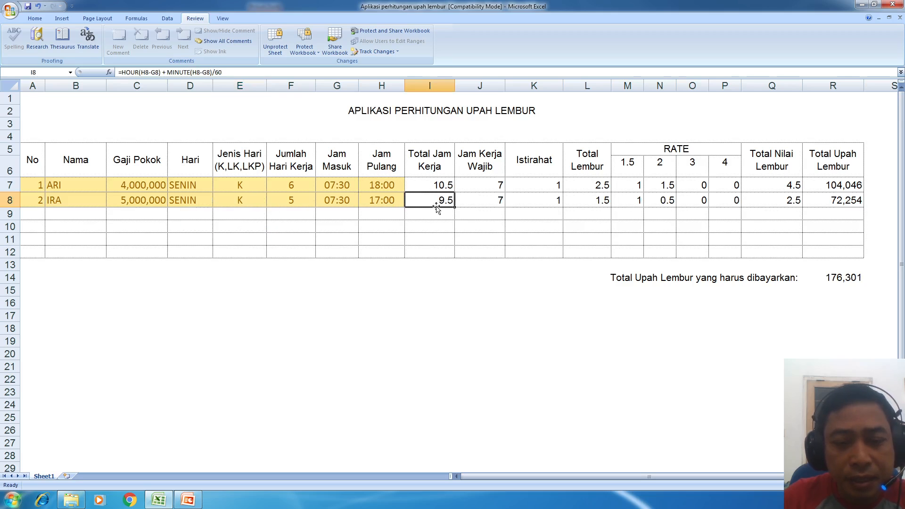
double_click(435, 205)
click(452, 278)
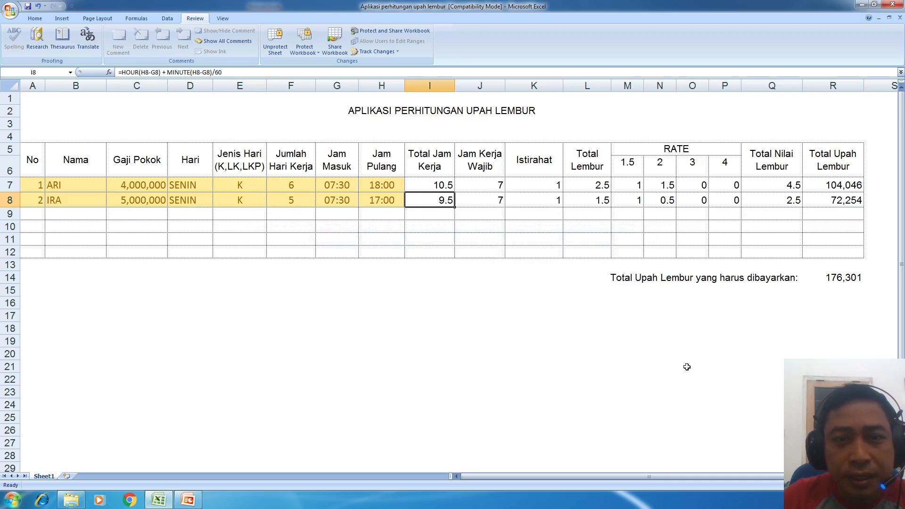
key(Left)
text(4)
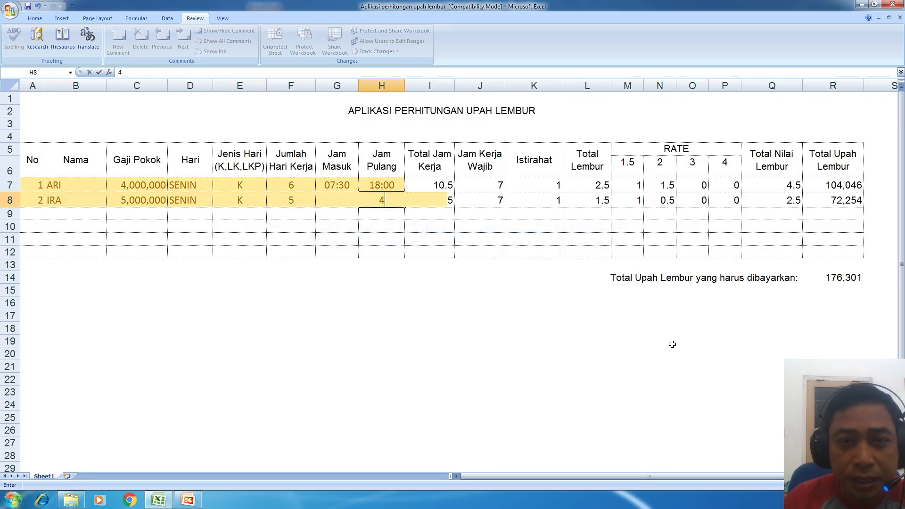
key(Escape)
key(Right)
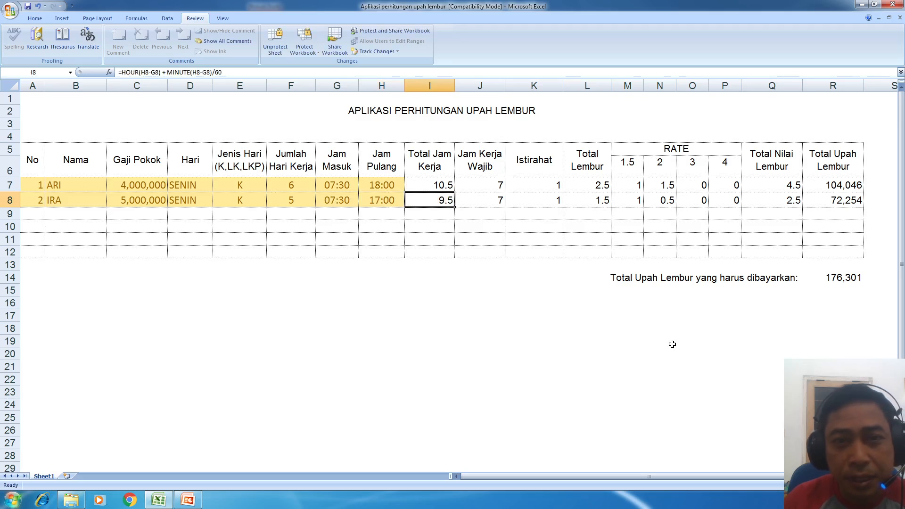
text(4)
key(Return)
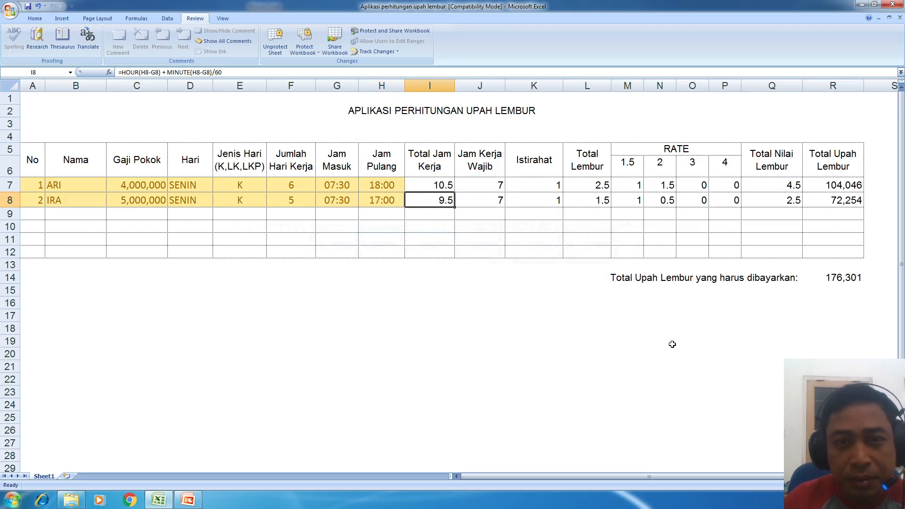
key(Up)
text(4)
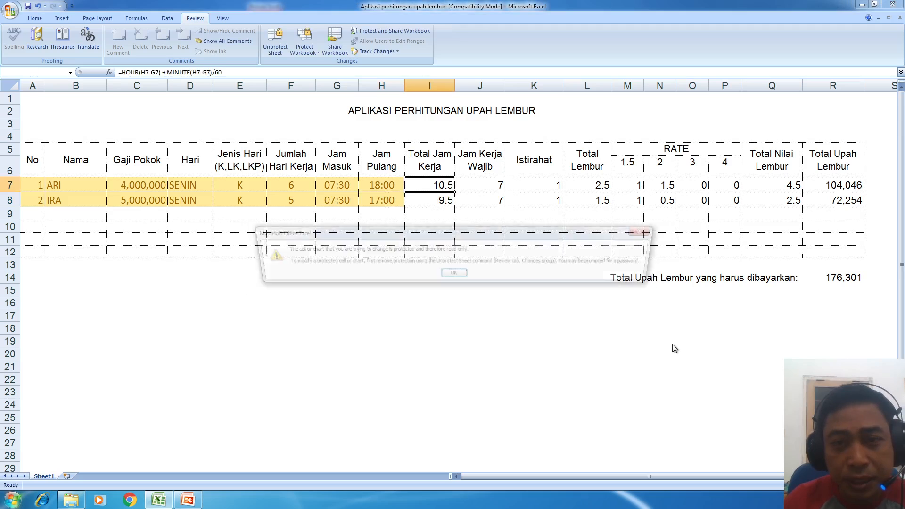
key(Return)
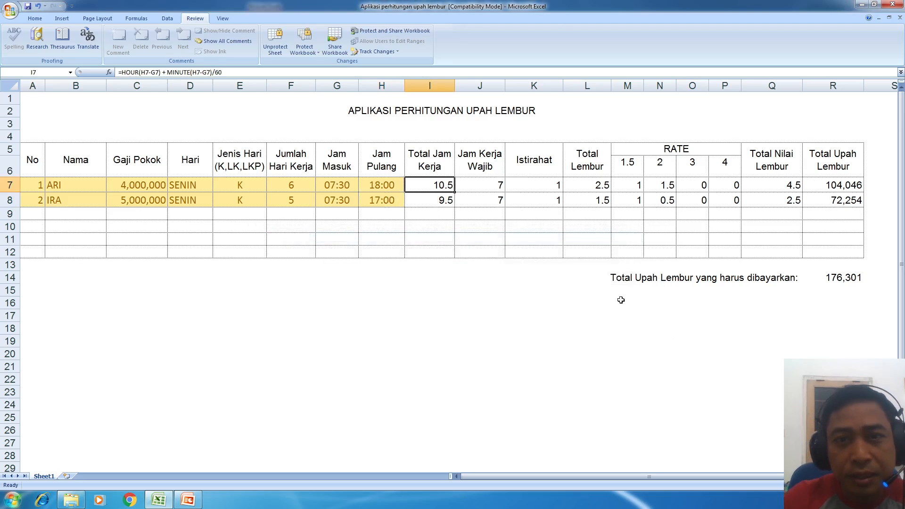
- Try editing the locked Jam Kerja Wajib and I7 formulas and dismiss each protection warning
double_click(482, 186)
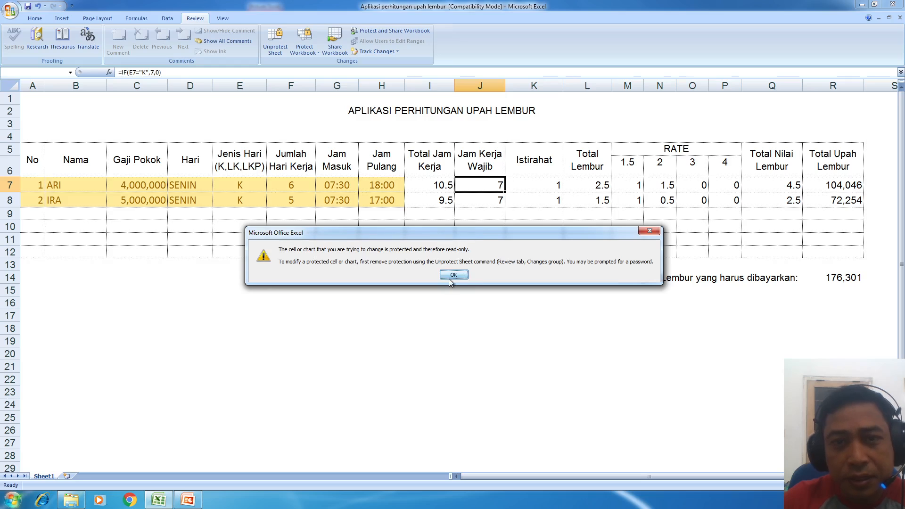
click(452, 274)
click(447, 186)
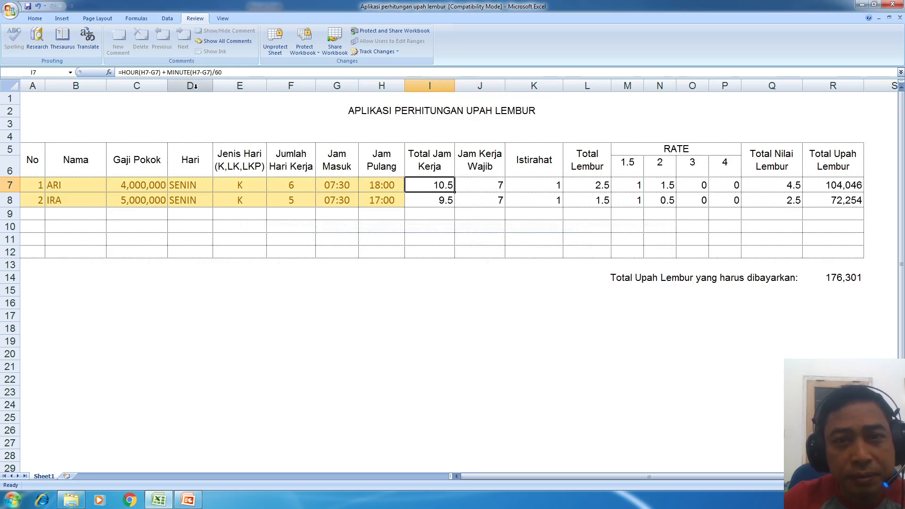
click(225, 72)
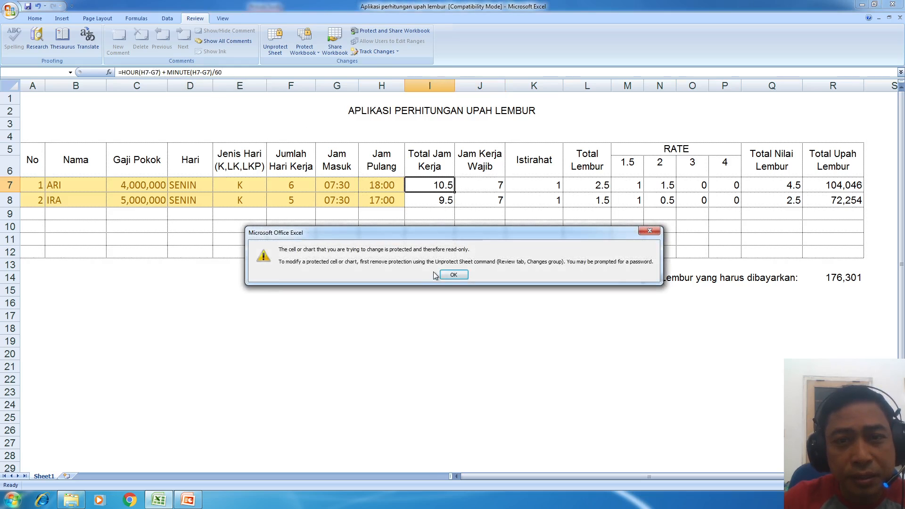
click(453, 274)
click(251, 69)
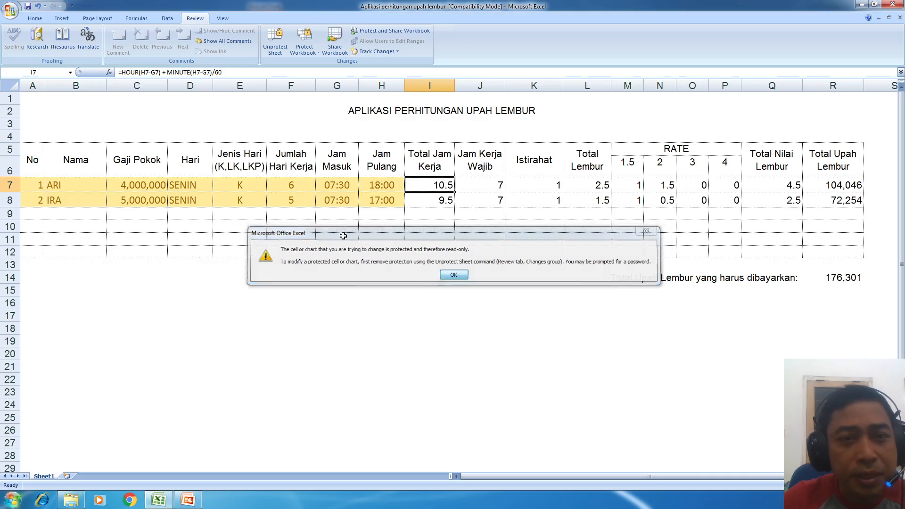
click(445, 275)
- Change the working days in F7 from 6 to 5
click(287, 188)
click(147, 71)
key(BackSpace)
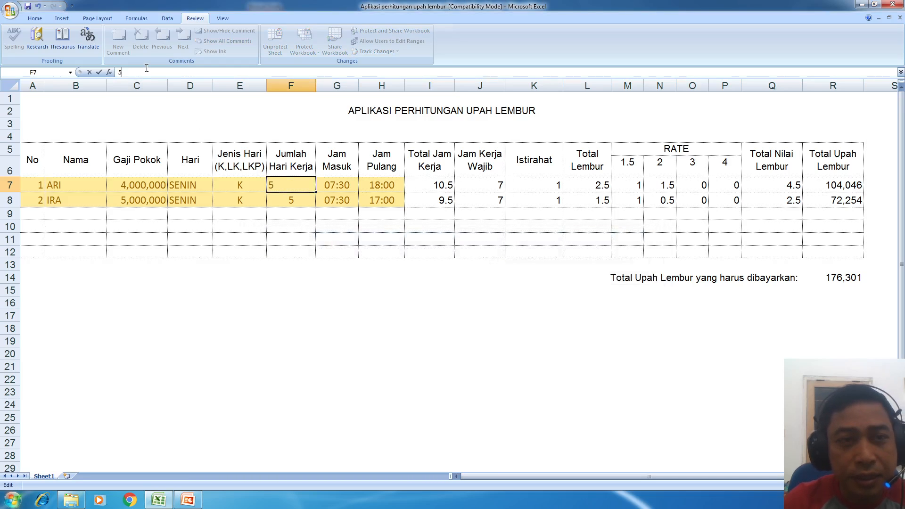
text(5)
key(Return)
- Set E8's day type to LK, then to LKP
click(242, 197)
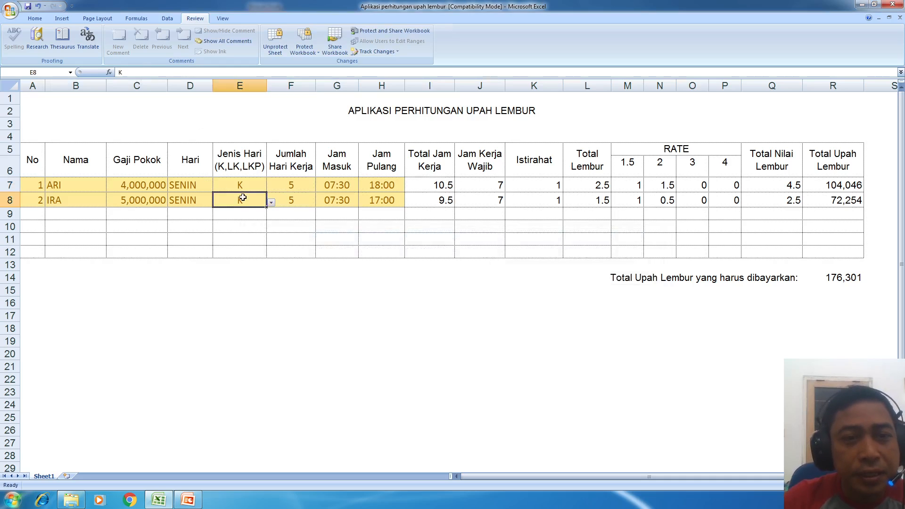
click(272, 203)
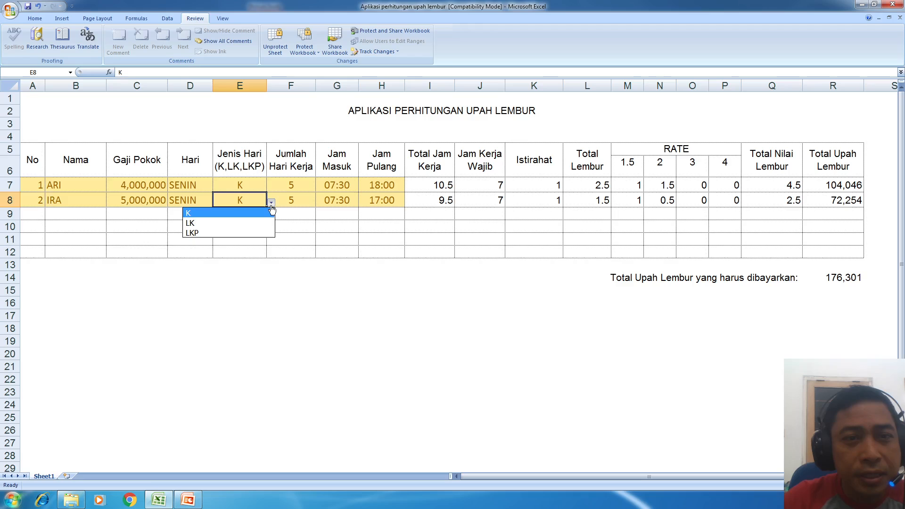
click(228, 224)
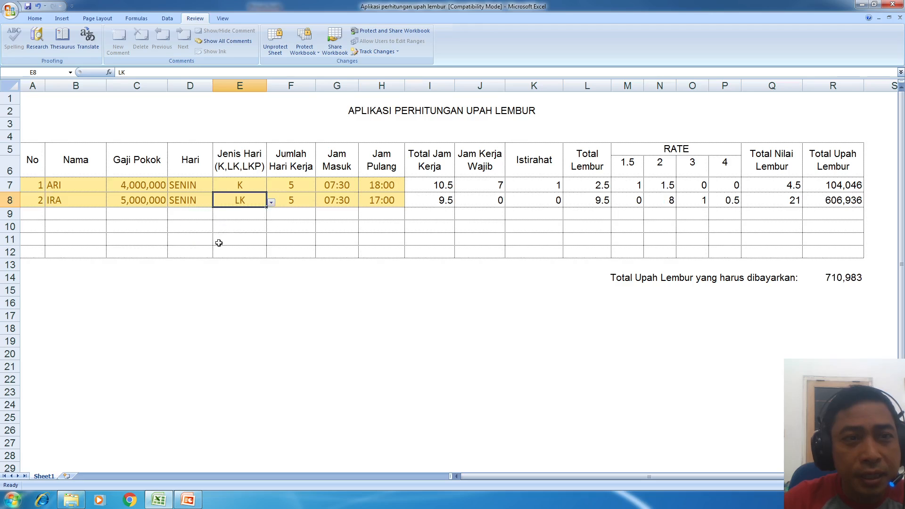
click(272, 203)
click(297, 234)
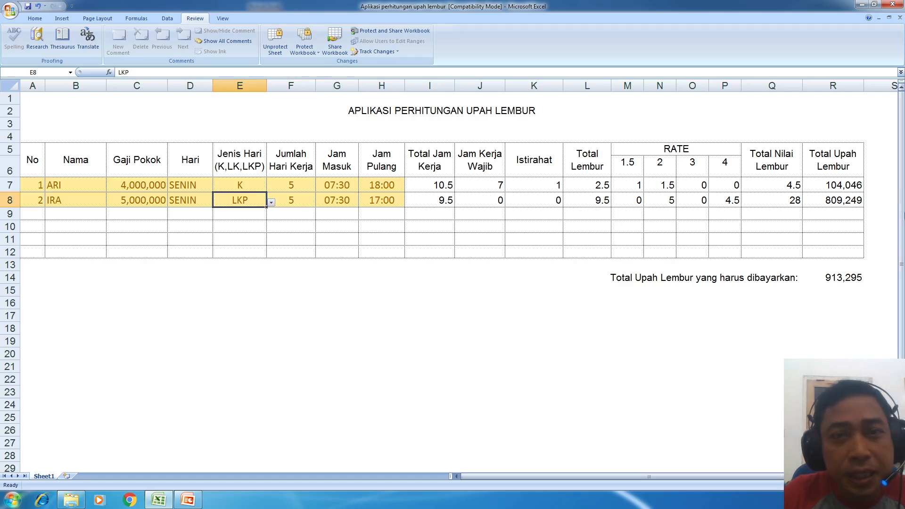
- Save the workbook past the Compatibility Checker, then close it
click(28, 6)
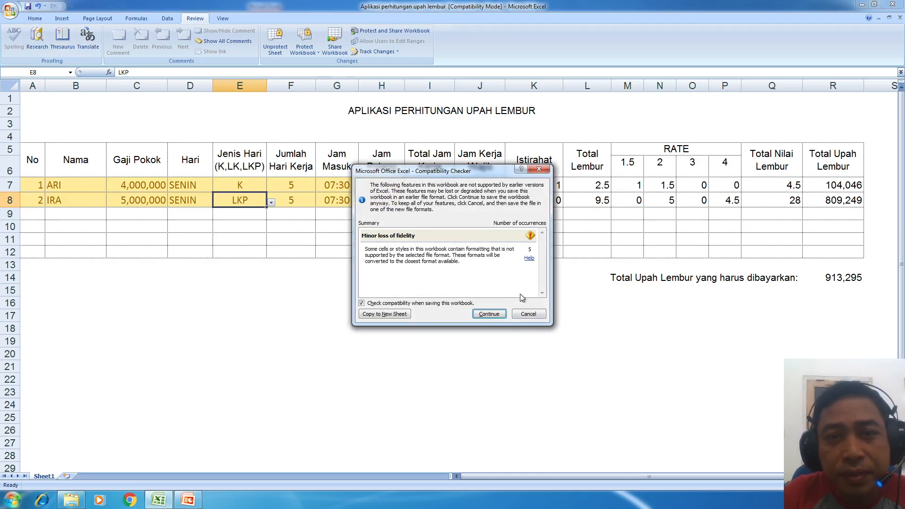
click(489, 314)
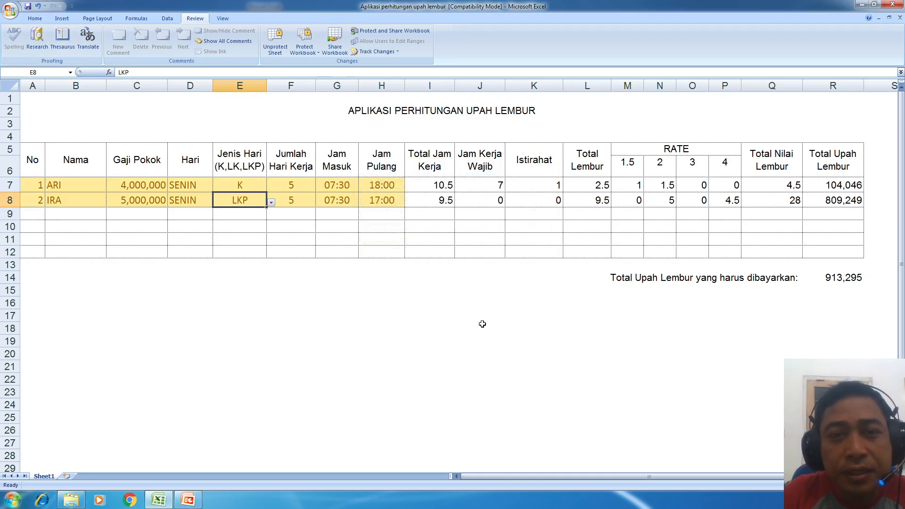
click(900, 18)
- Reopen 'Aplikasi perhitungan upah lembur' from Recent Documents and inspect G8 and I8
click(11, 11)
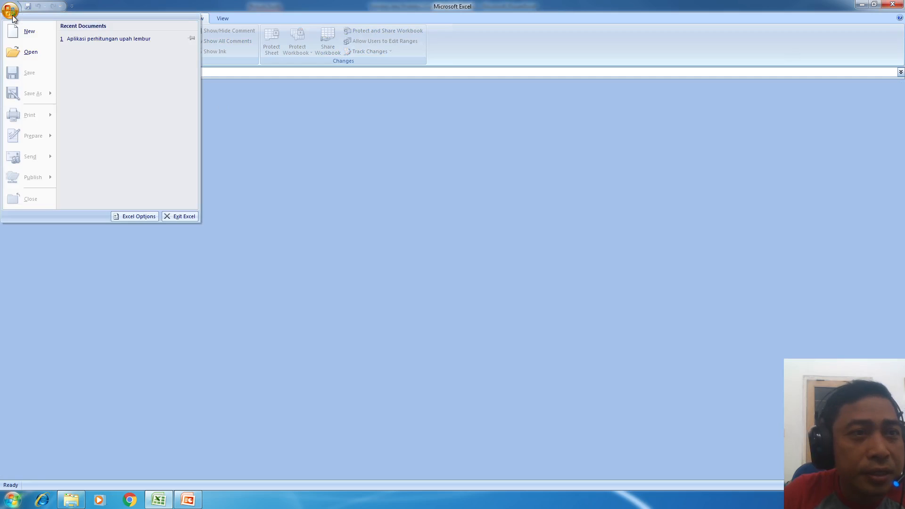
click(121, 38)
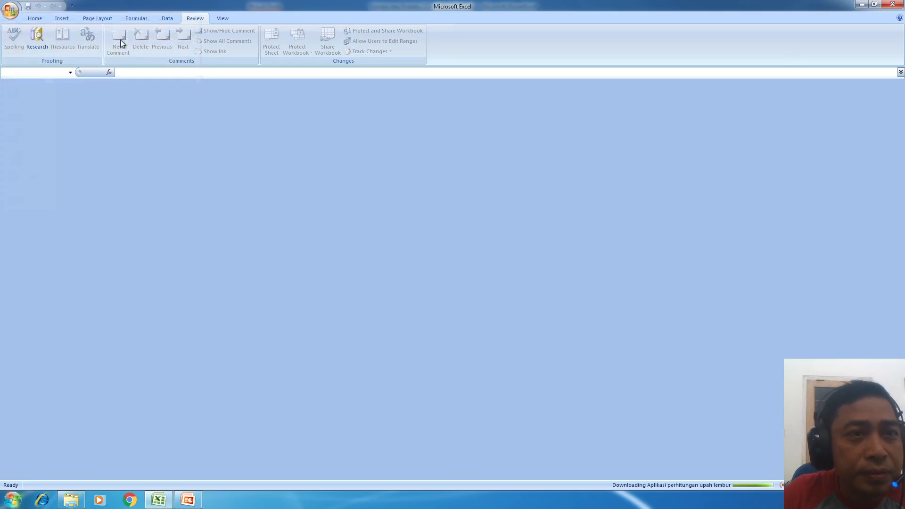
click(334, 200)
click(441, 201)
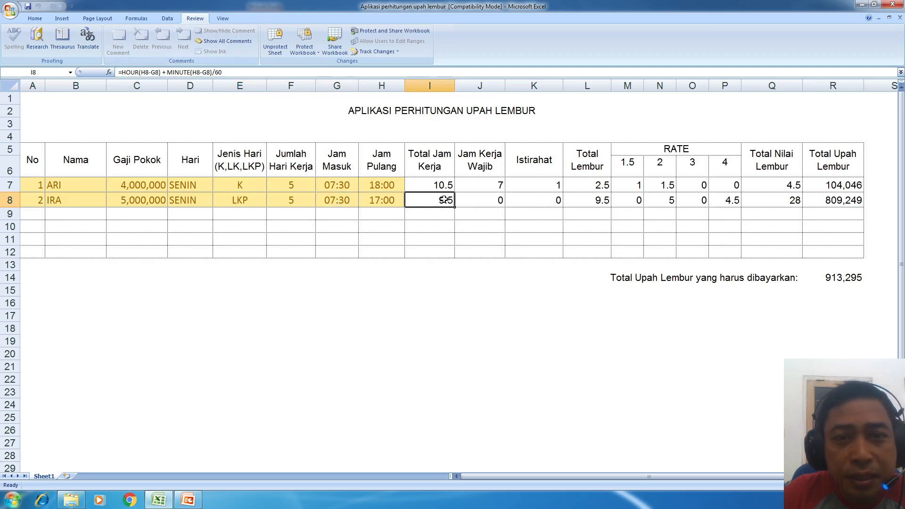
- Try editing the locked I8 and J7:J8 formulas and dismiss the protection warnings
double_click(443, 200)
click(453, 274)
drag(497, 195, 515, 210)
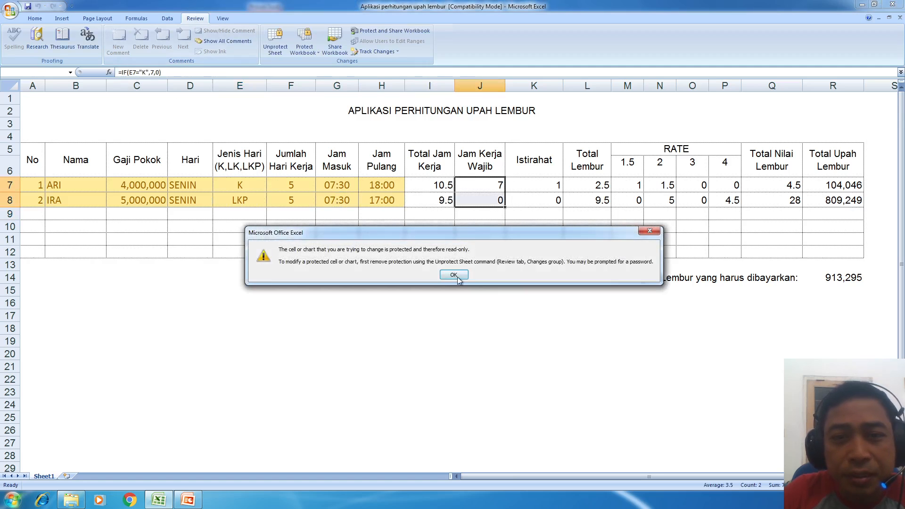
click(458, 276)
- Set E7's day type to LK and glance at E9's day-type list without choosing
click(263, 182)
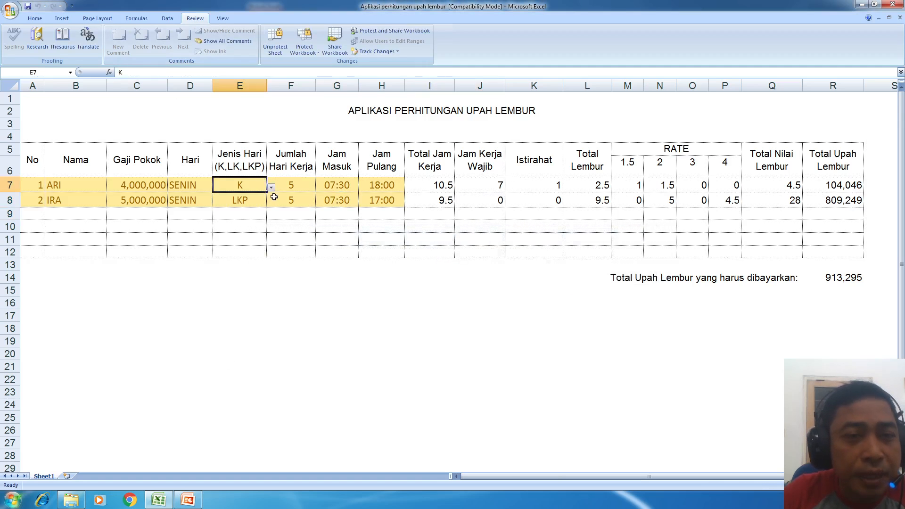
click(272, 187)
click(251, 207)
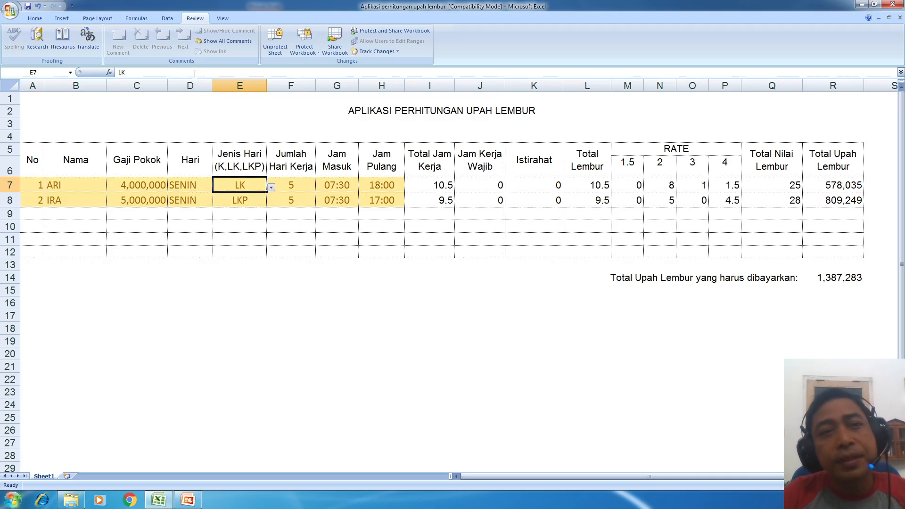
click(249, 214)
key(alt+Down)
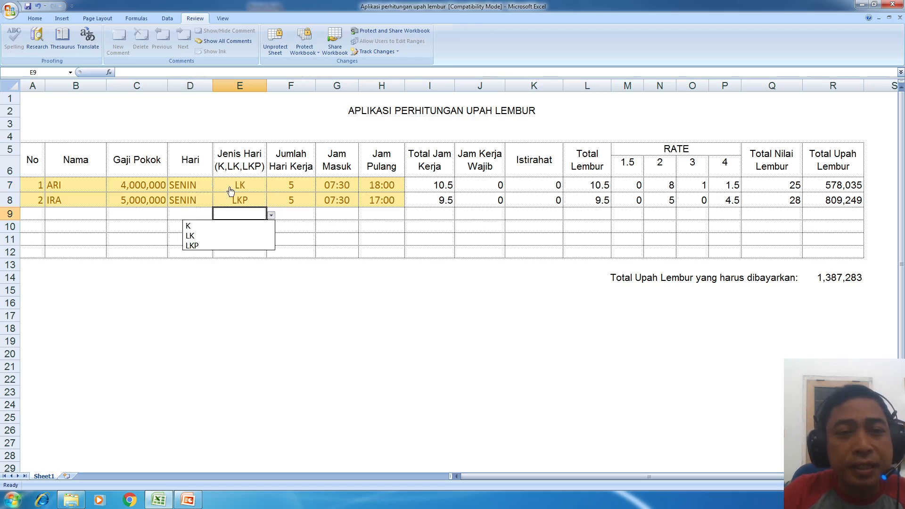
click(230, 187)
click(240, 187)
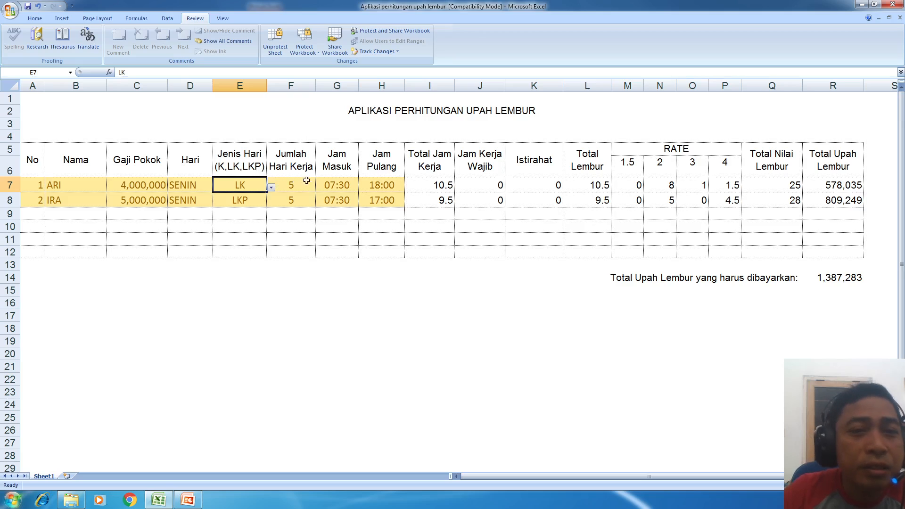
- Attempt to delete the locked I7 formula and dismiss the warning
click(445, 185)
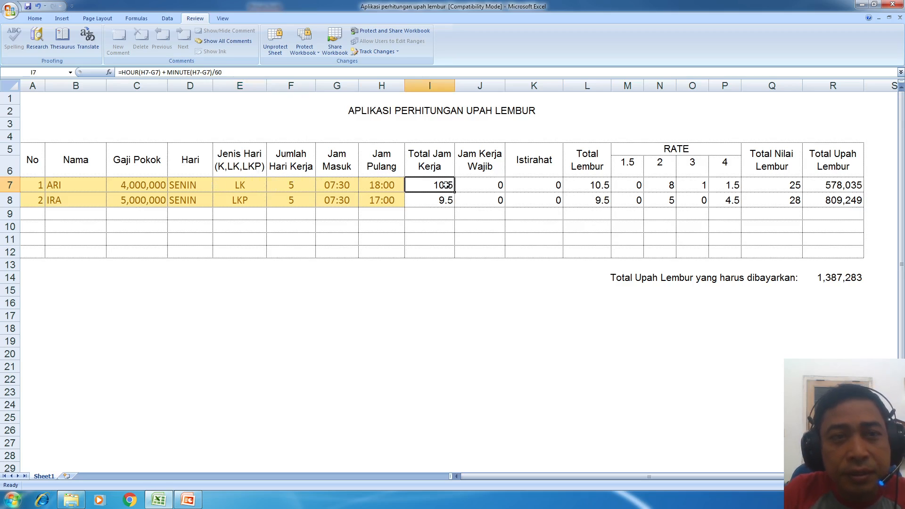
key(Delete)
click(454, 276)
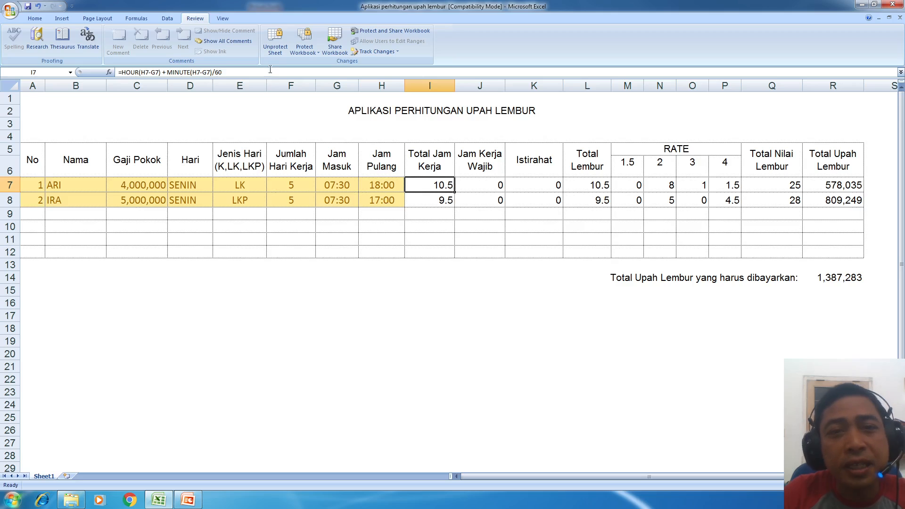
- Unprotect the sheet by entering its password
click(276, 45)
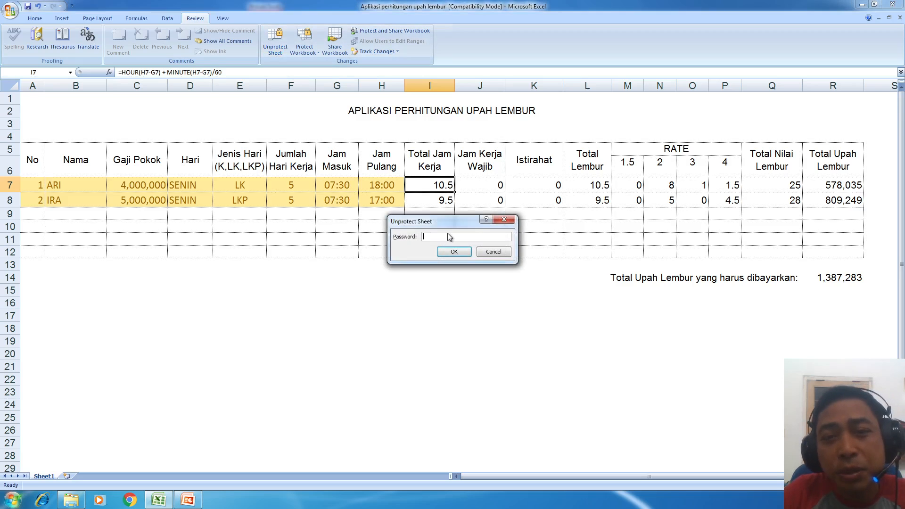
text(••••••)
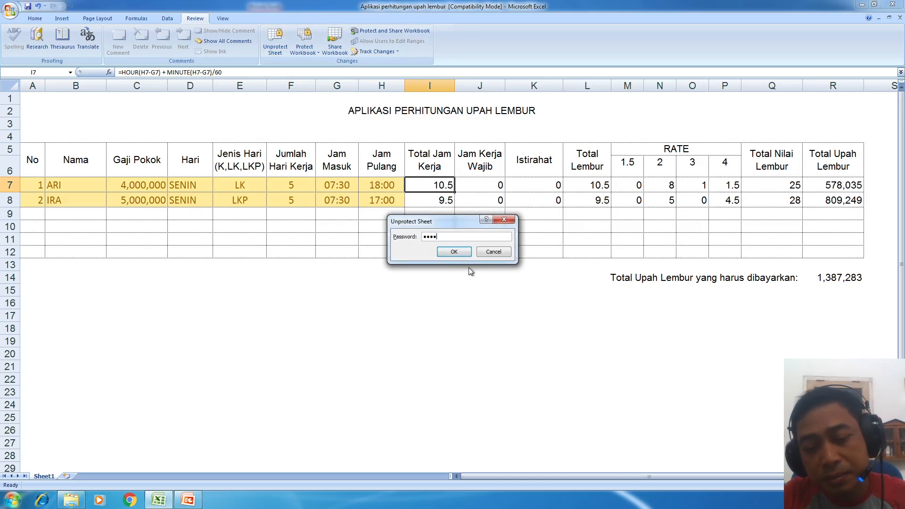
click(452, 254)
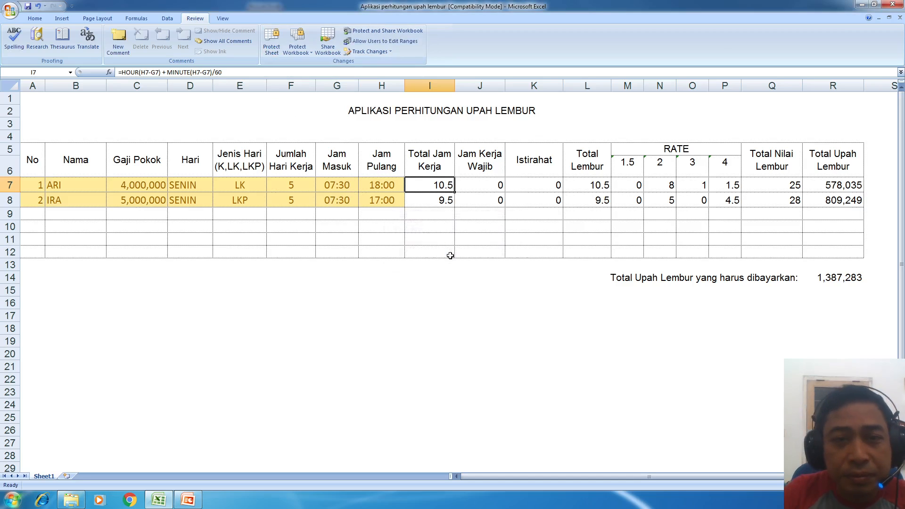
- Open the J8 formula for editing to confirm it is editable, then leave it unchanged
click(432, 204)
click(479, 197)
click(189, 68)
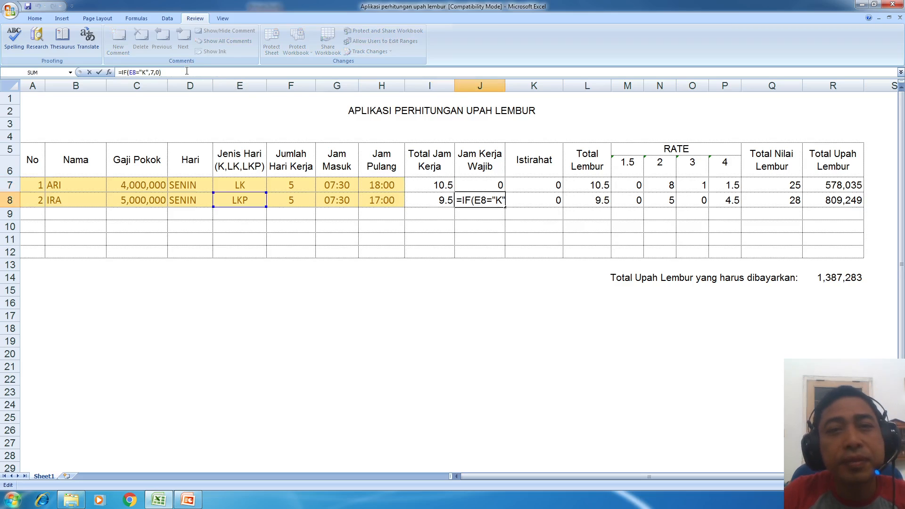
key(Escape)
click(489, 328)
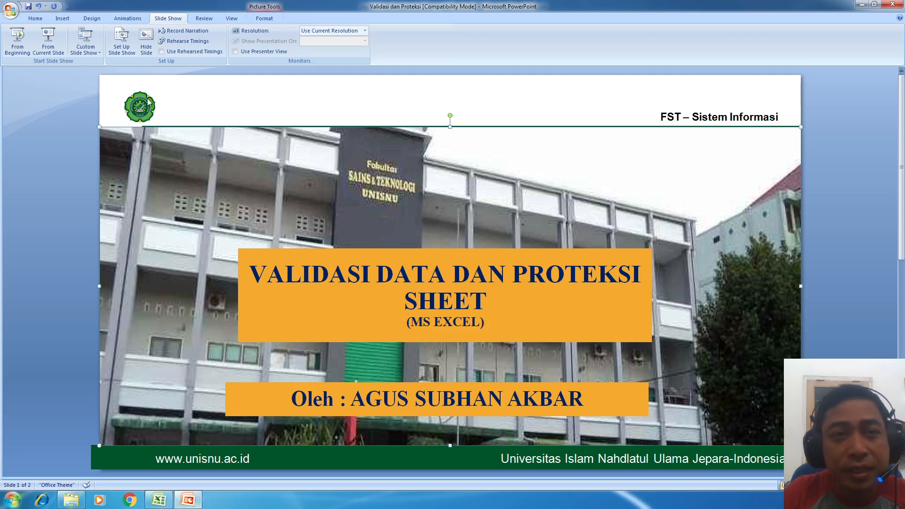
- Scroll down to slide 2, the closing '- TERIMA KASIH -' slide
scroll(408, 349, down, 1)
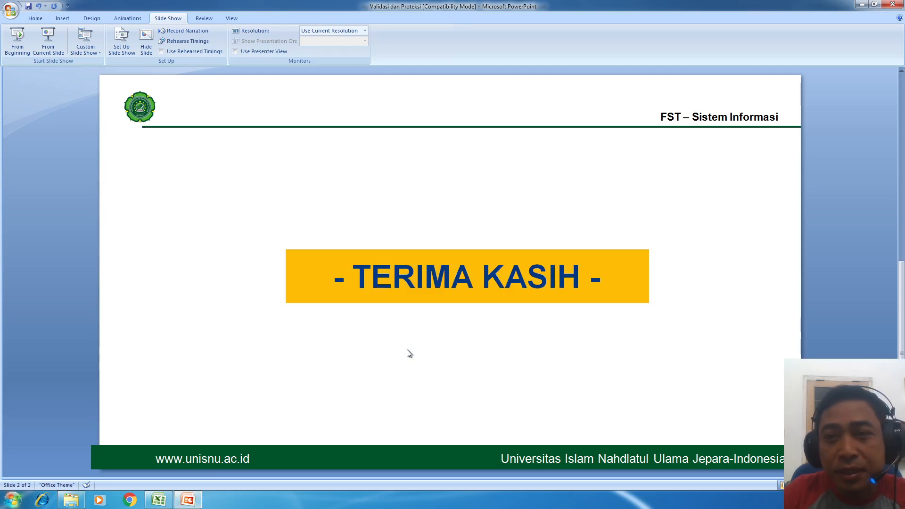